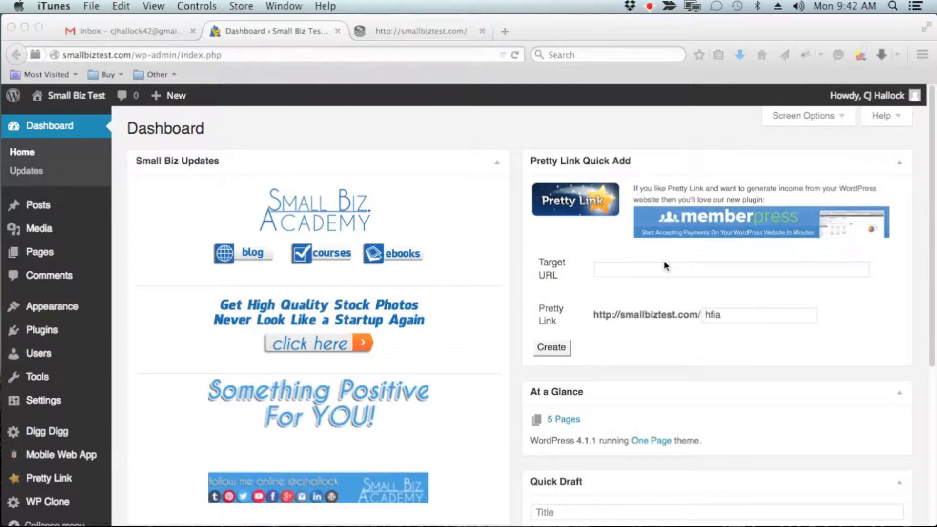
Look over the dashboard's widgets, from Small Biz Updates and Pretty Link Quick Add down to Activity and Quick Draft.
scroll(664, 263, "down", 5)
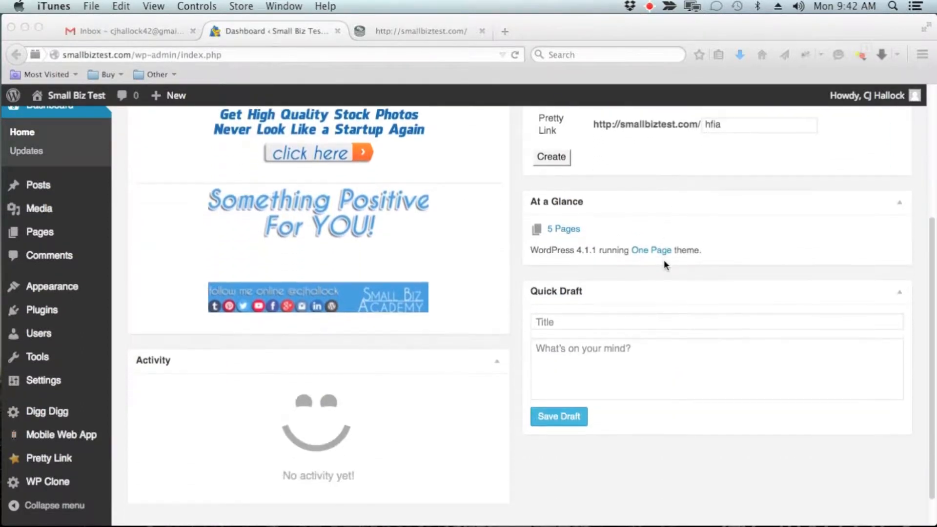
scroll(663, 265, "down", 2)
scroll(663, 264, "up", 3)
scroll(664, 265, "up", 4)
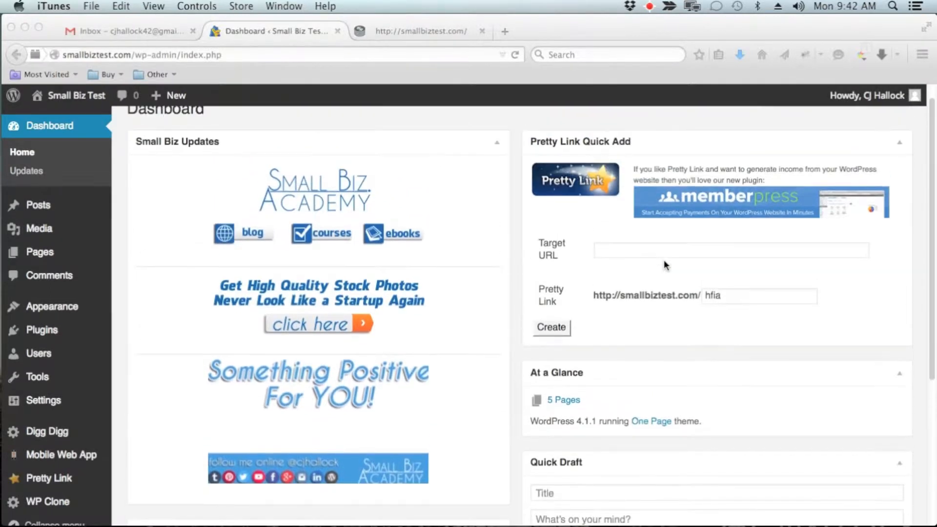
scroll(664, 265, "up", 1)
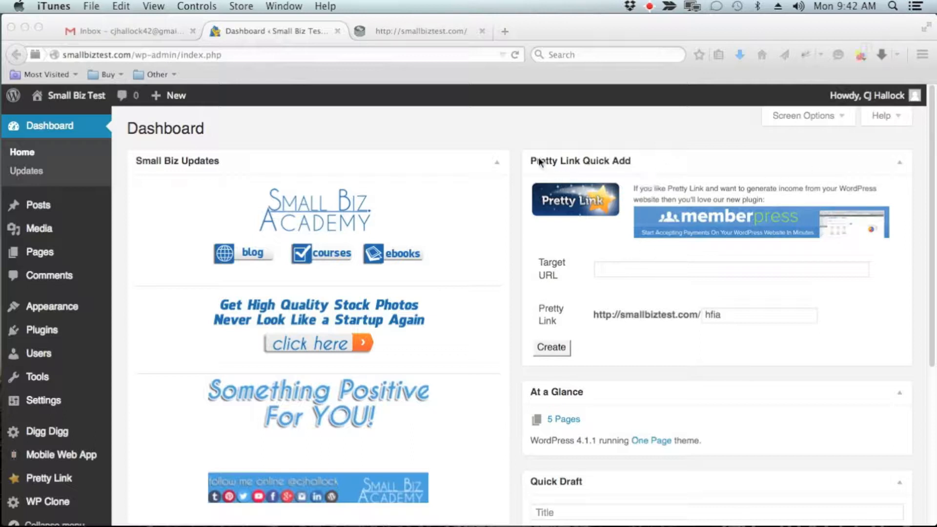
scroll(799, 265, "down", 5)
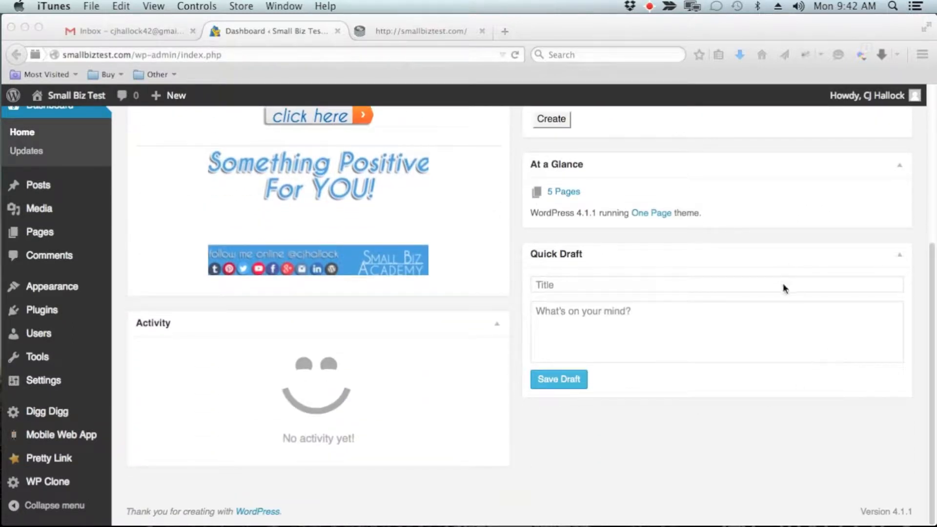
scroll(785, 287, "up", 3)
scroll(783, 283, "up", 3)
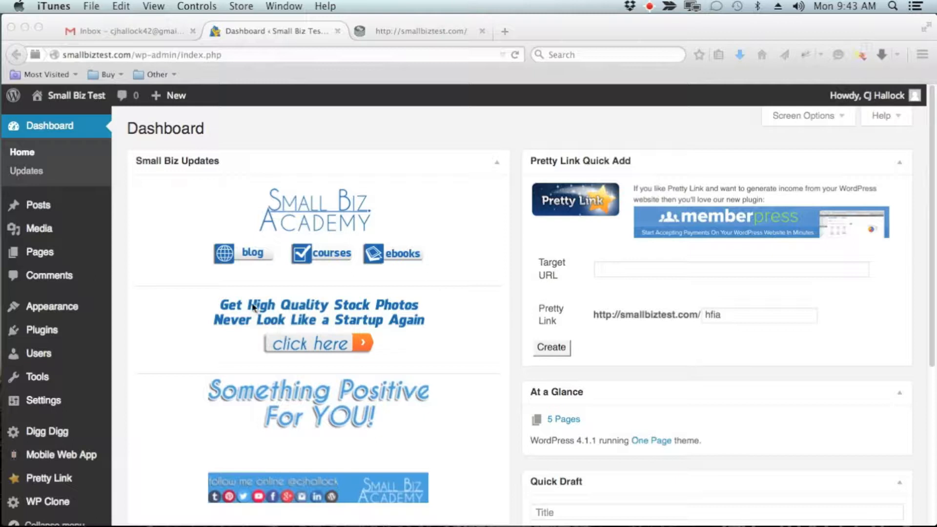
Title the Quick Draft "Top 5 Things Every Entrepreneur Should Know About Websites".
scroll(254, 306, "down", 1)
scroll(254, 306, "down", 5)
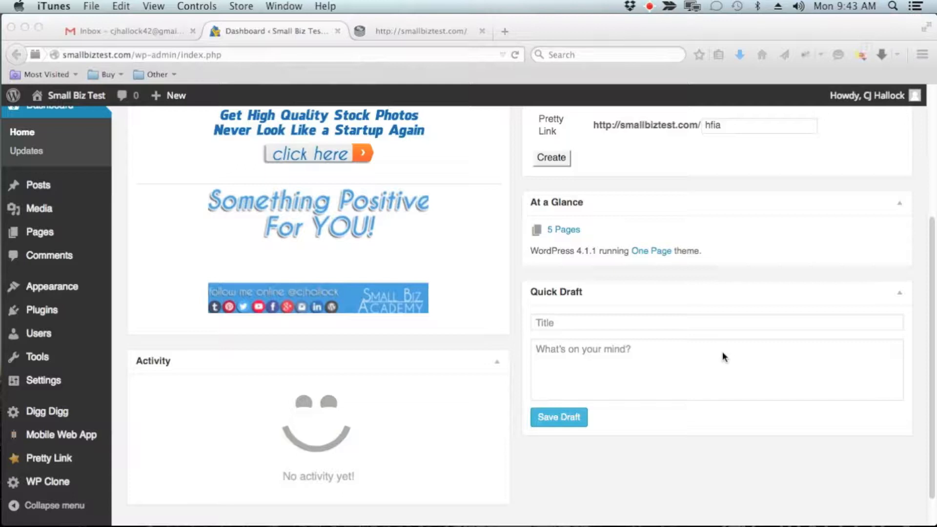
left_click(576, 323)
left_click(578, 324)
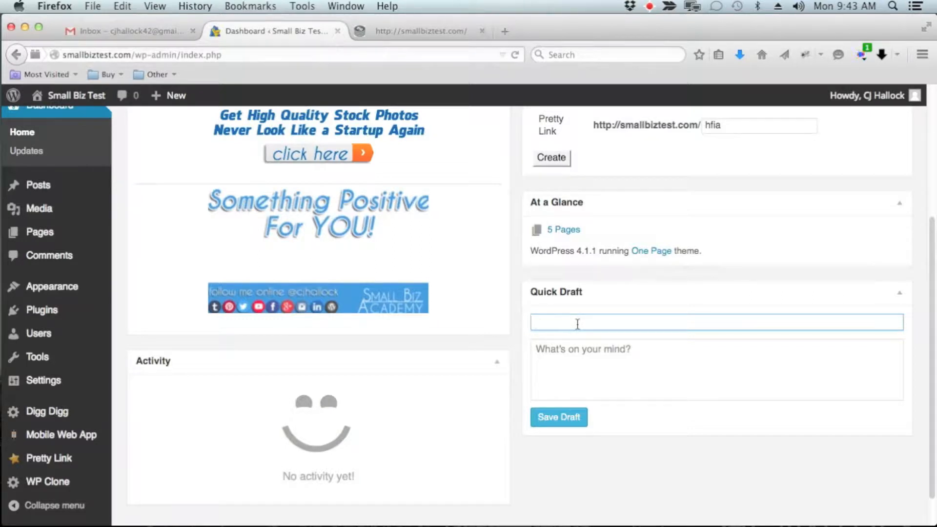
type("Top 5 Thin")
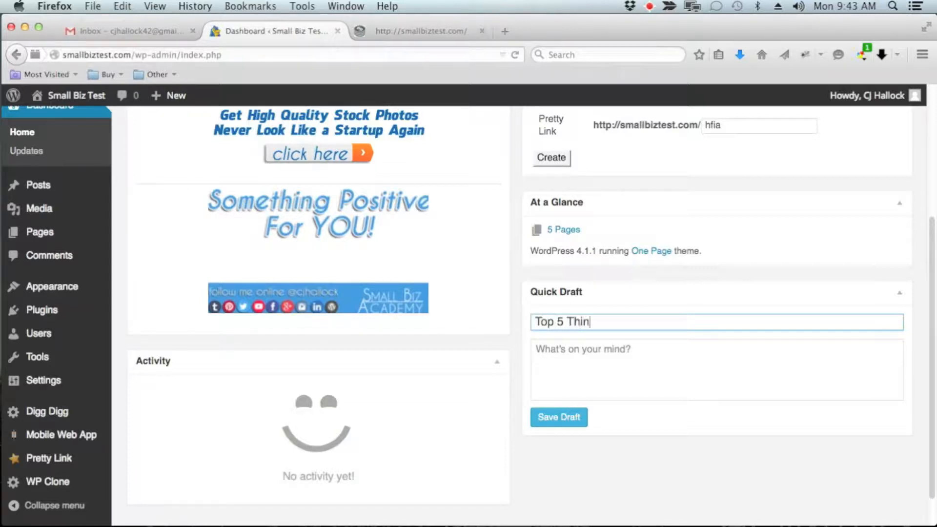
type("gs Every Entrepr")
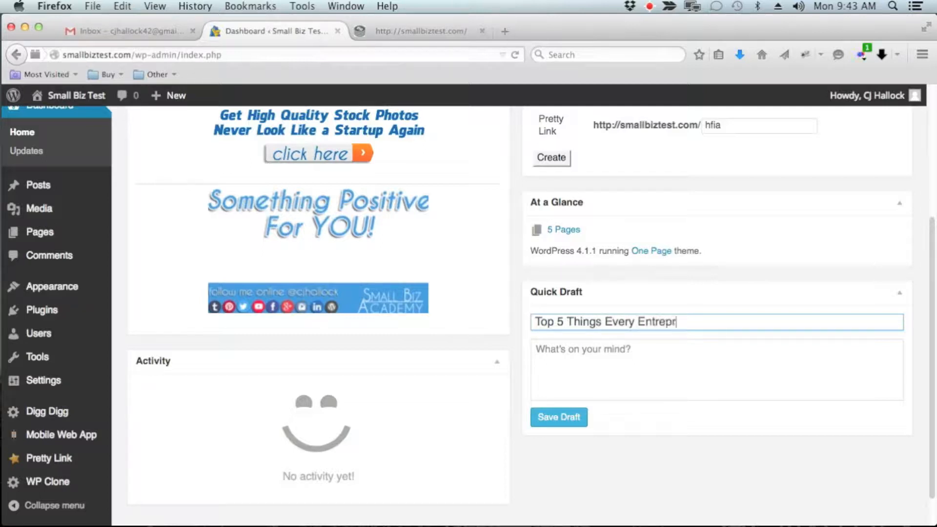
type("eneur Should ")
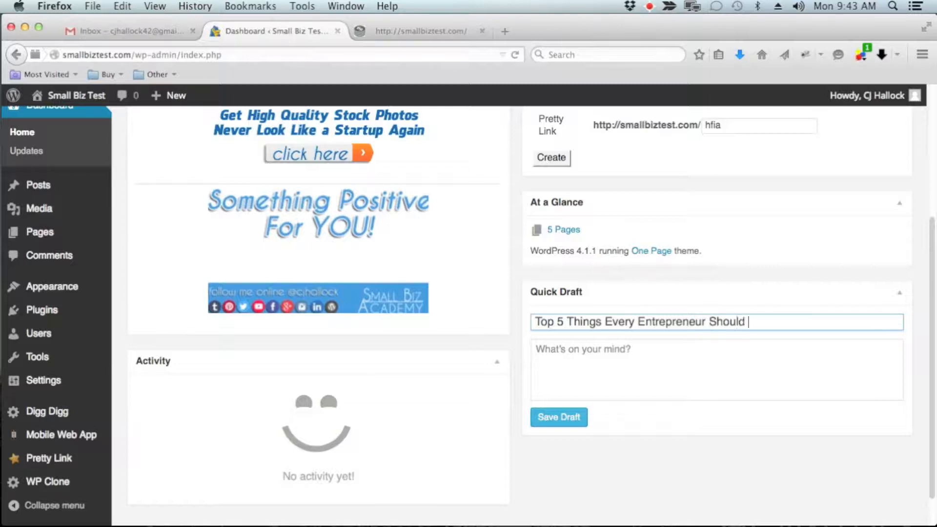
type("Know Abo")
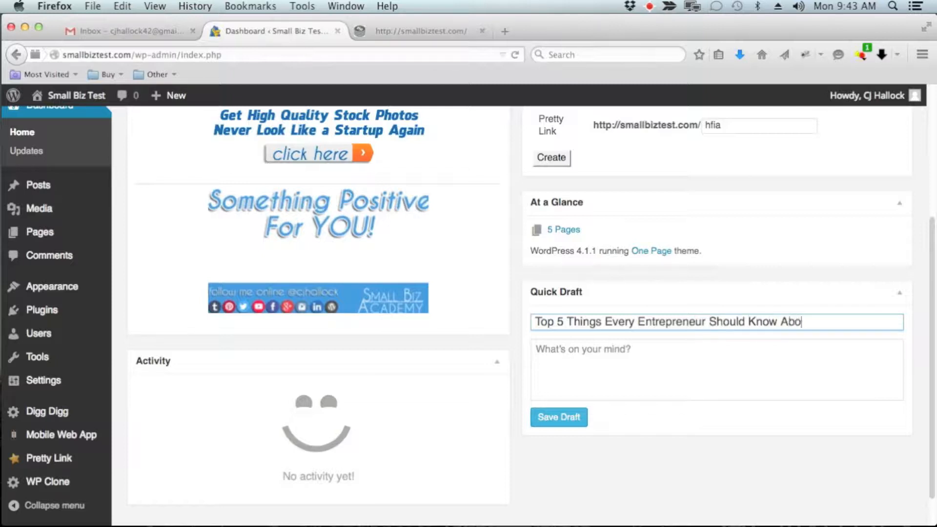
type("ut Websites")
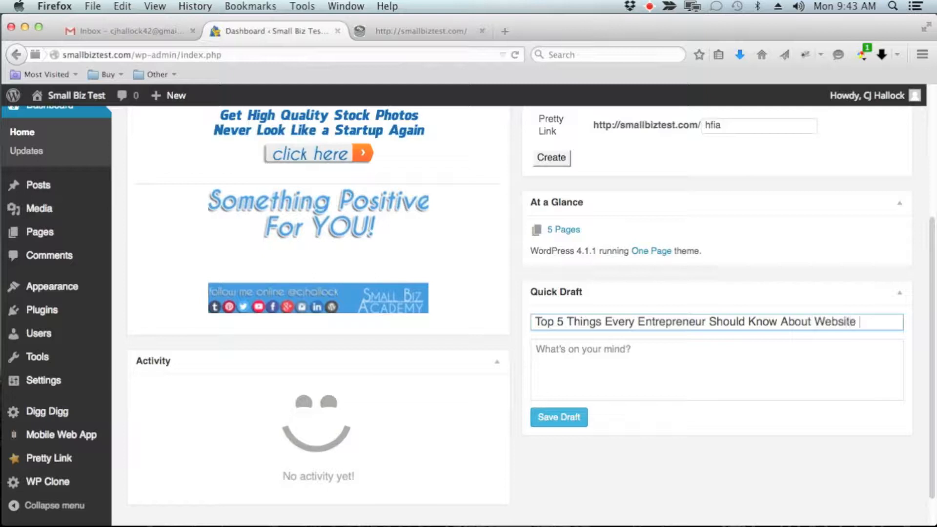
Start the Quick Draft's content with the line "1. Hosting doesn't cost a lot".
left_click(606, 360)
type("1")
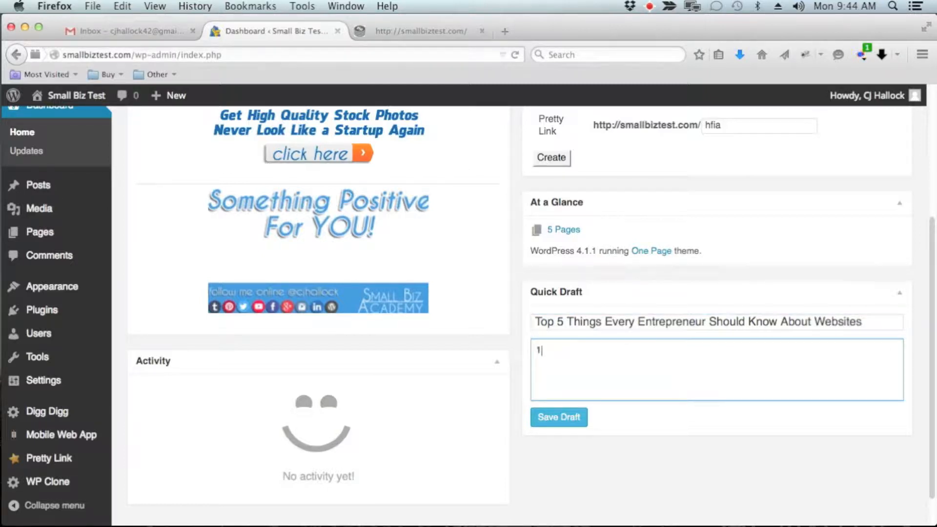
type(". Hosting doesn't cost")
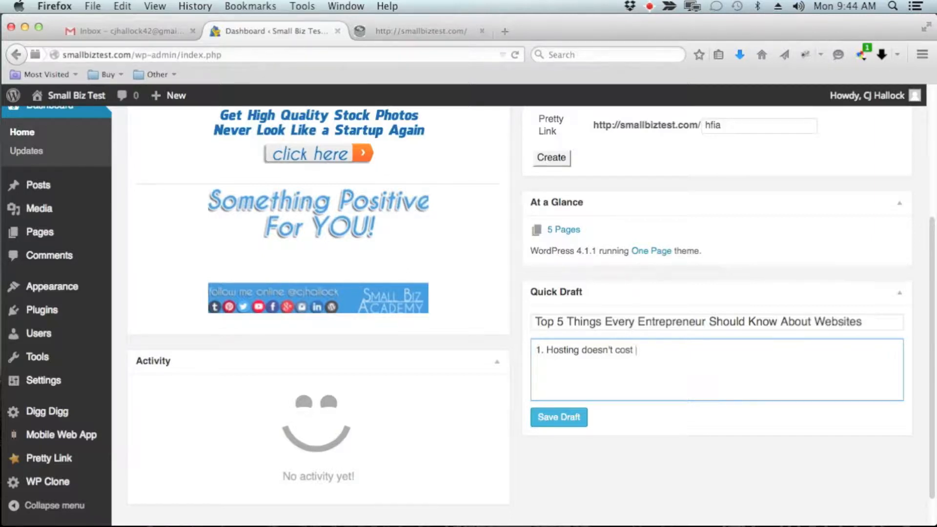
type(" a lot")
key("Return")
Add the second line "2. You should always own your own domain" to the Quick Draft's content.
type("2. you")
key("BackSpace")
key("BackSpace")
key("BackSpace")
key("BackSpace")
type("You sho")
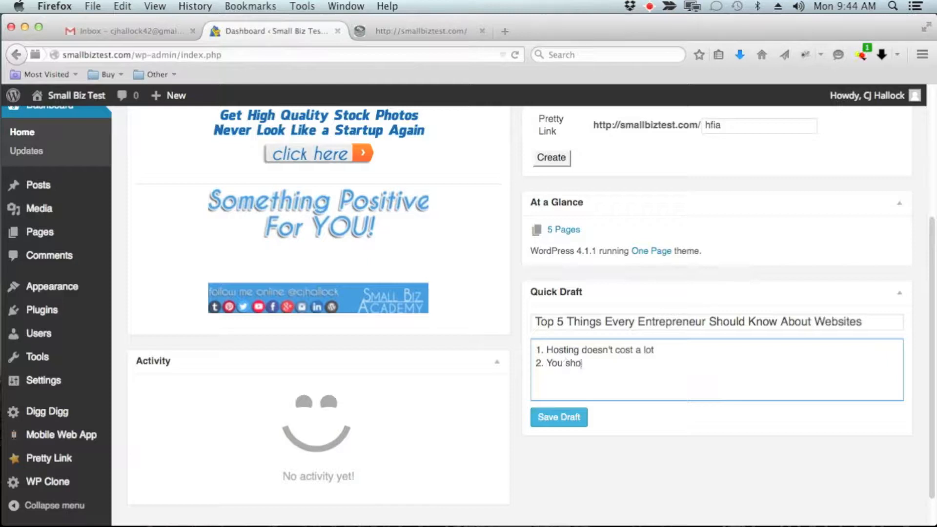
type("uld always own your")
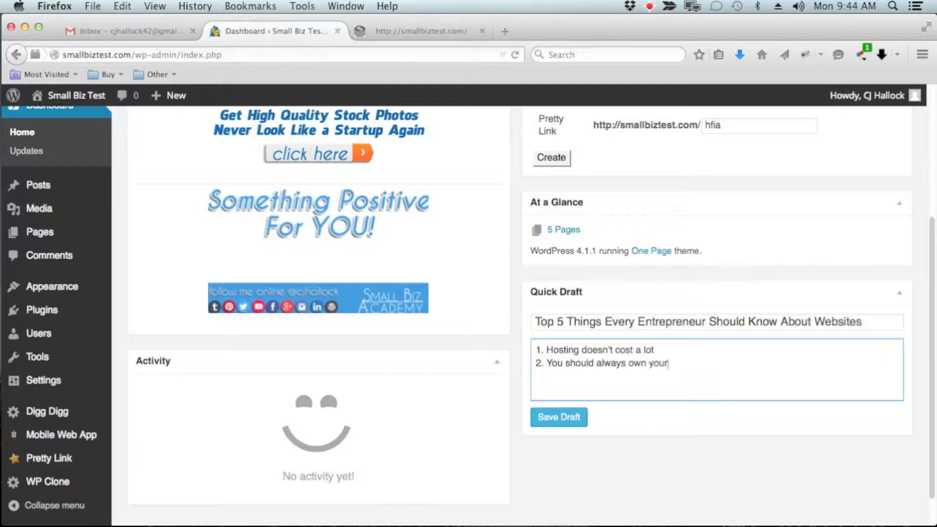
type(" own domain")
key("Return")
Add the third line "3. Images are King" to the Quick Draft's content.
type("3")
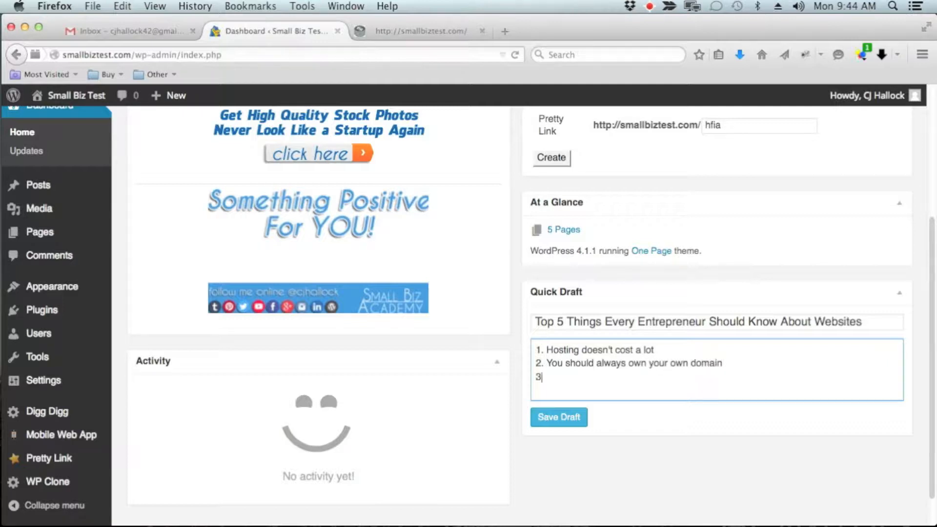
type(". Images are King")
key("Return")
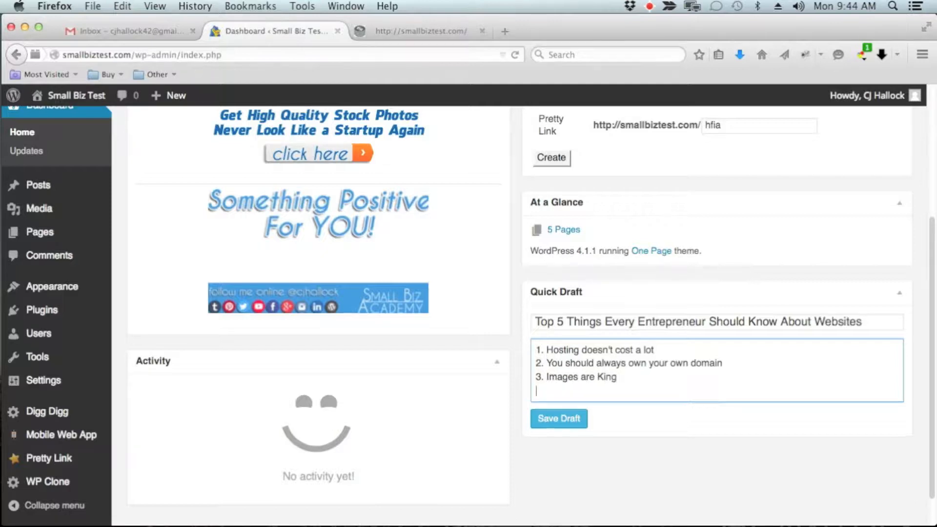
Complete the Quick Draft's list with the lines "4. Always give good content" and "5. Have fun".
type("4. Always give good conta")
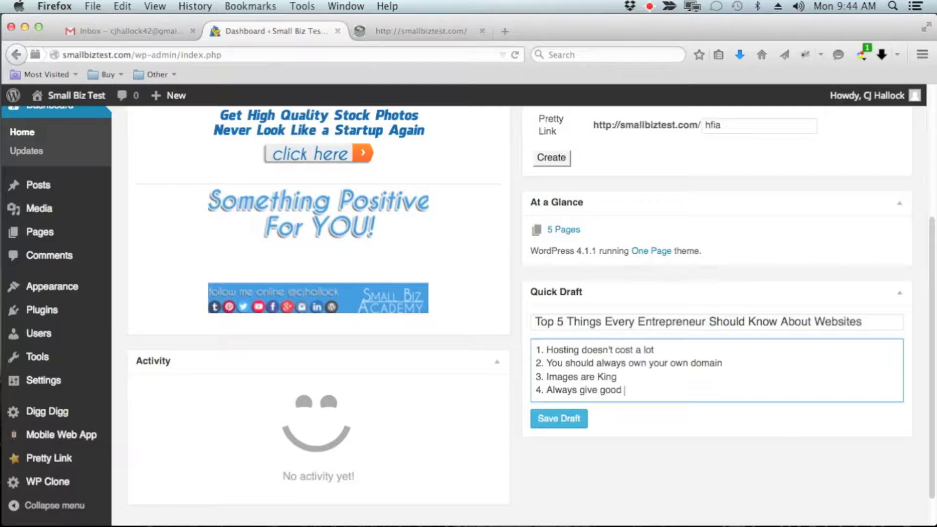
key("BackSpace")
type("ent")
key("Return")
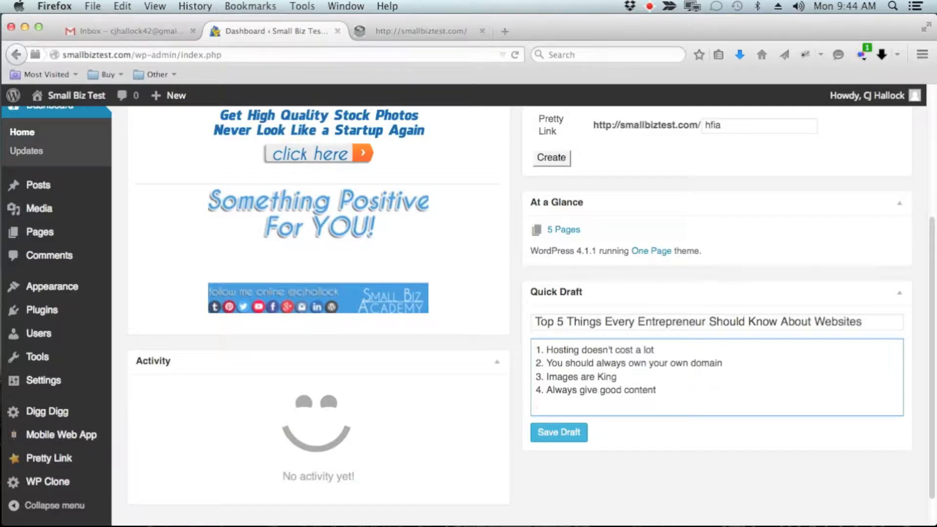
type("5. Have fun")
Insert a blank line below the first list item and save the Quick Draft.
left_click_drag(654, 350, 531, 351)
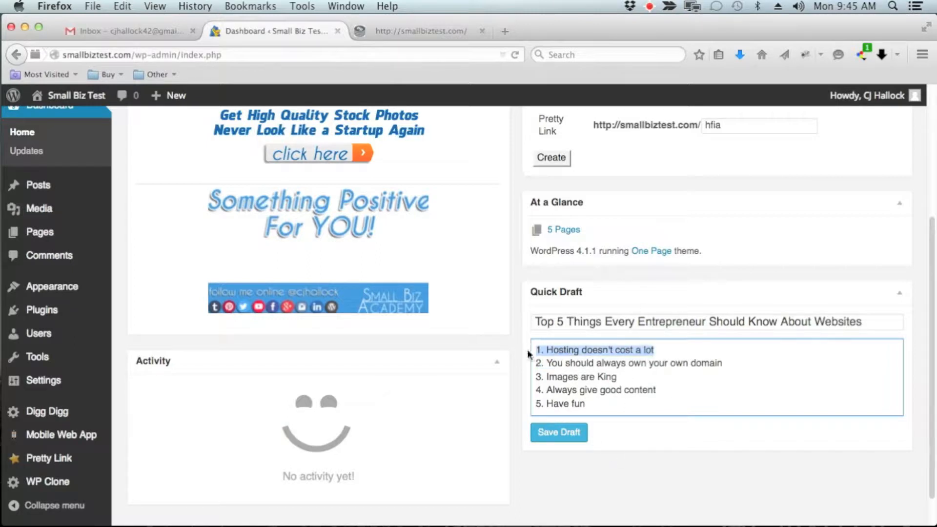
left_click(665, 350)
key("Return")
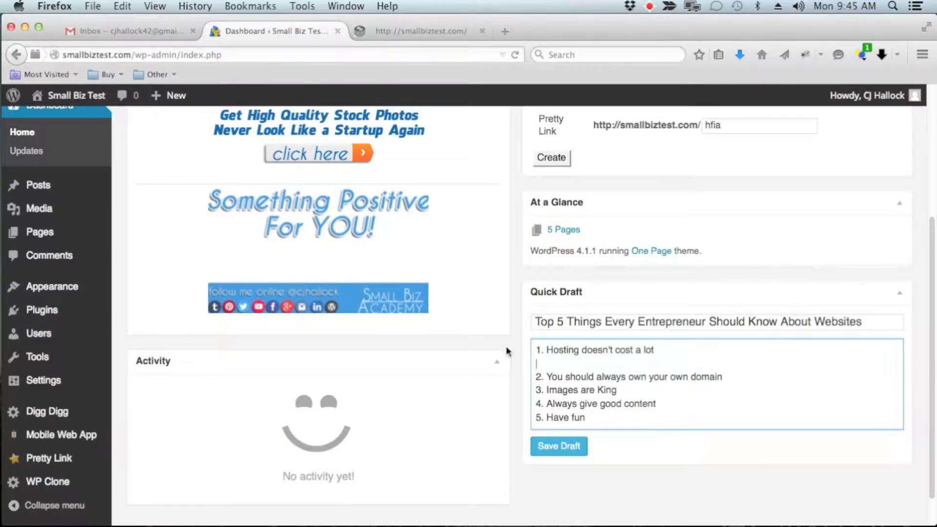
left_click(551, 446)
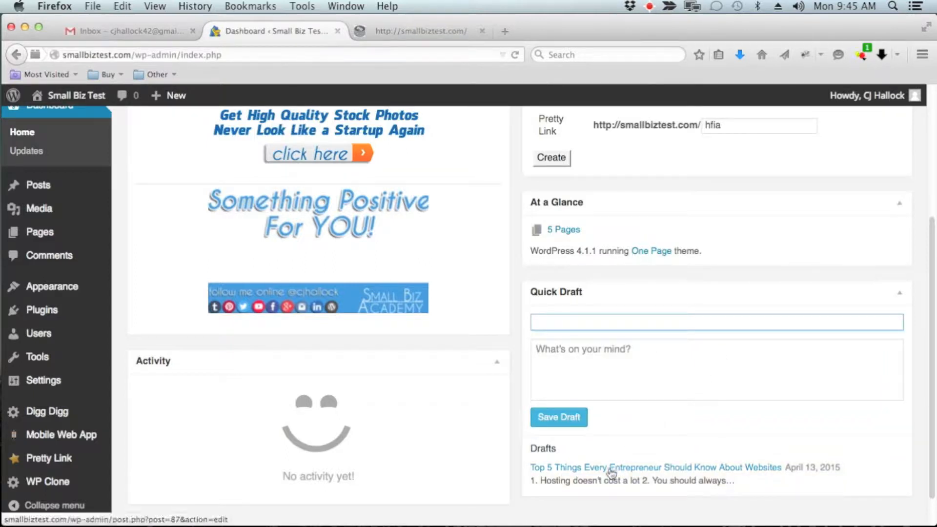
Review the dashboard with the saved draft and open the WordPress Updates page to check the site's update status.
scroll(59, 332, "up", 3)
mouse_move(30, 216)
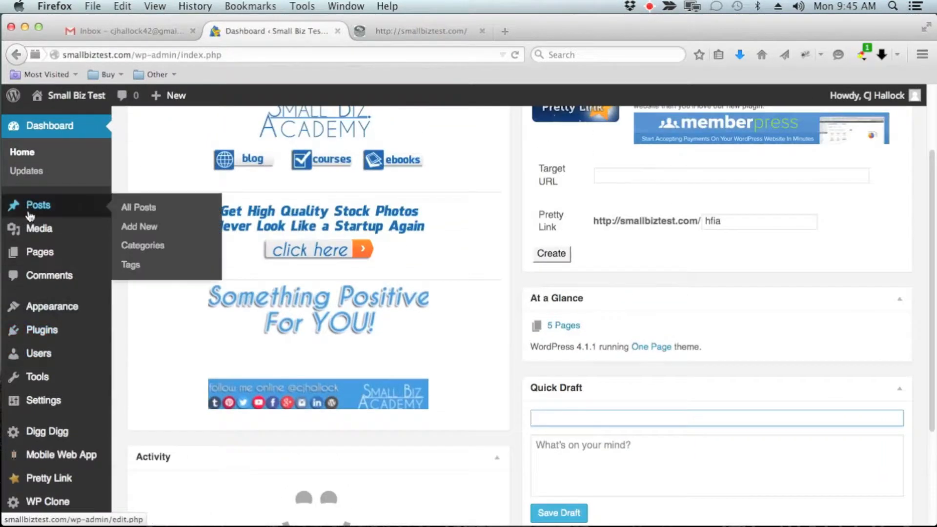
scroll(203, 178, "up", 2)
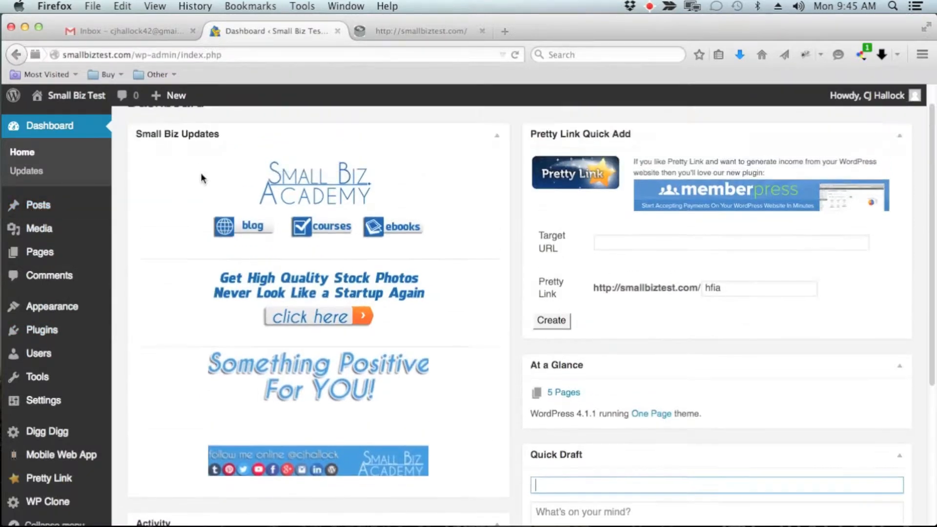
scroll(659, 374, "down", 3)
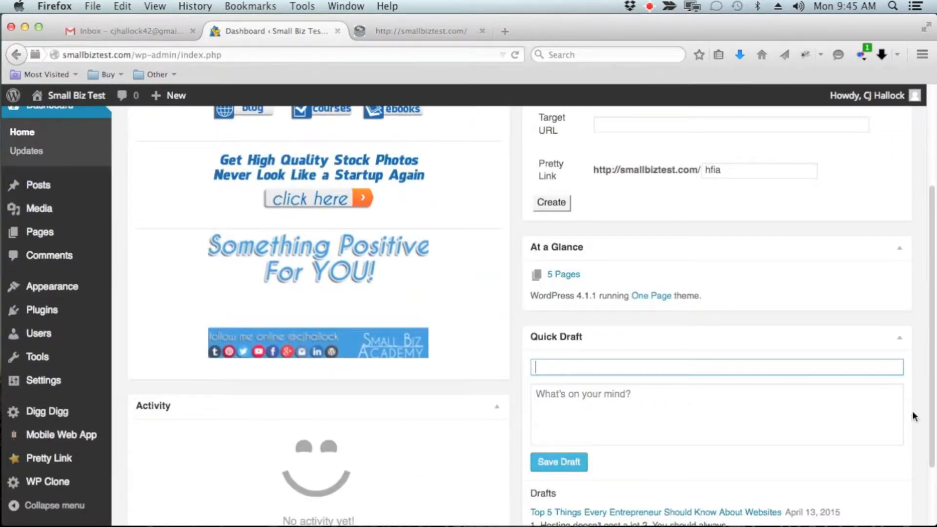
scroll(913, 414, "up", 4)
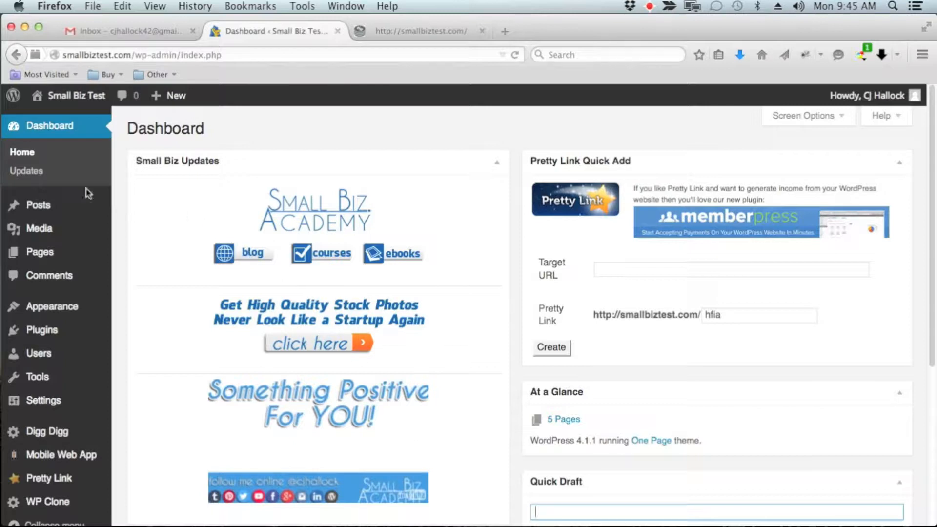
left_click(27, 174)
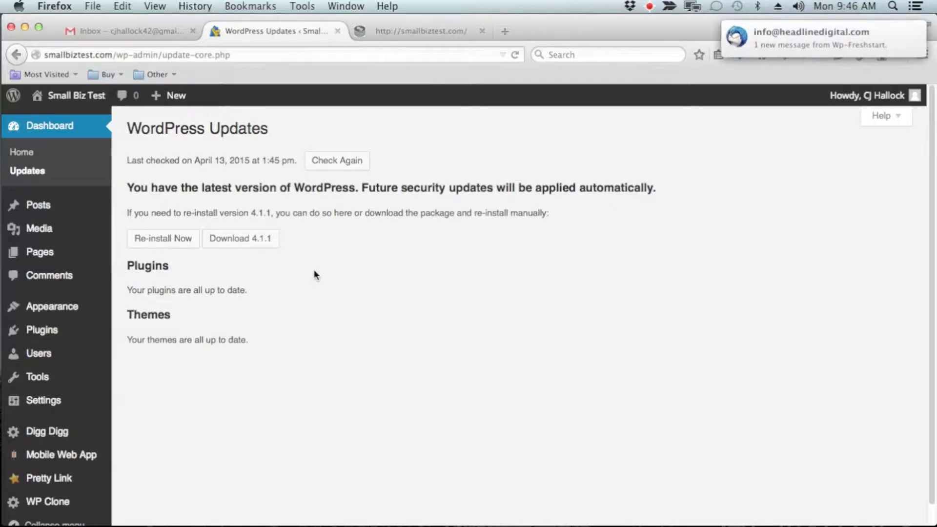
Revisit the Dashboard home page to view its widgets, and return to the Updates page.
left_click(21, 152)
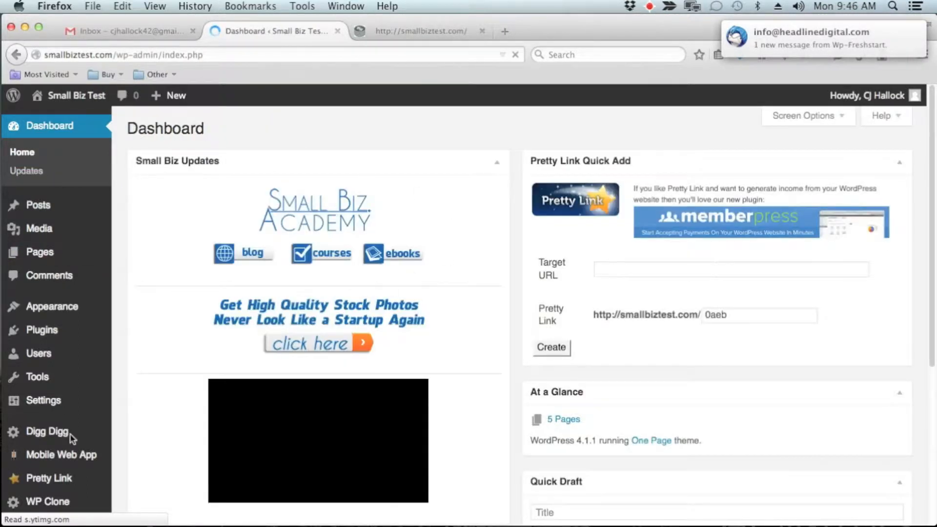
scroll(314, 326, "down", 3)
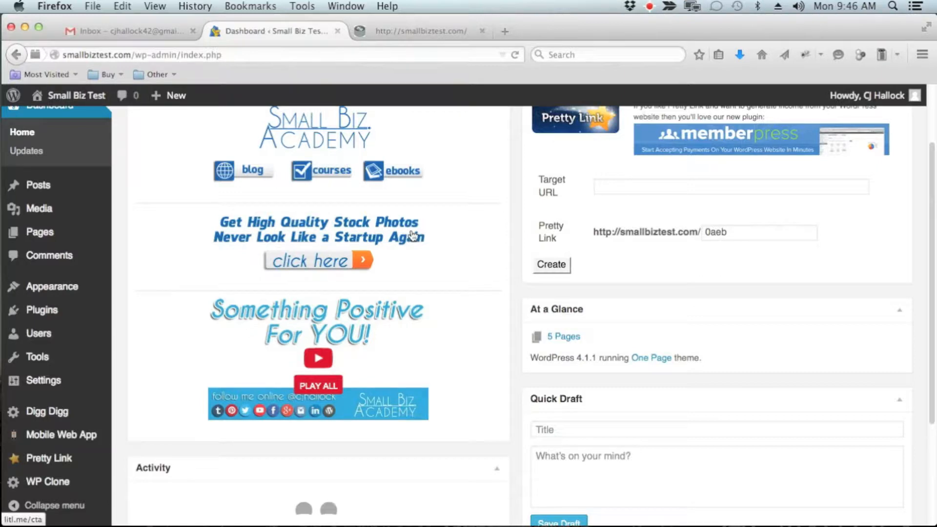
scroll(464, 209, "up", 2)
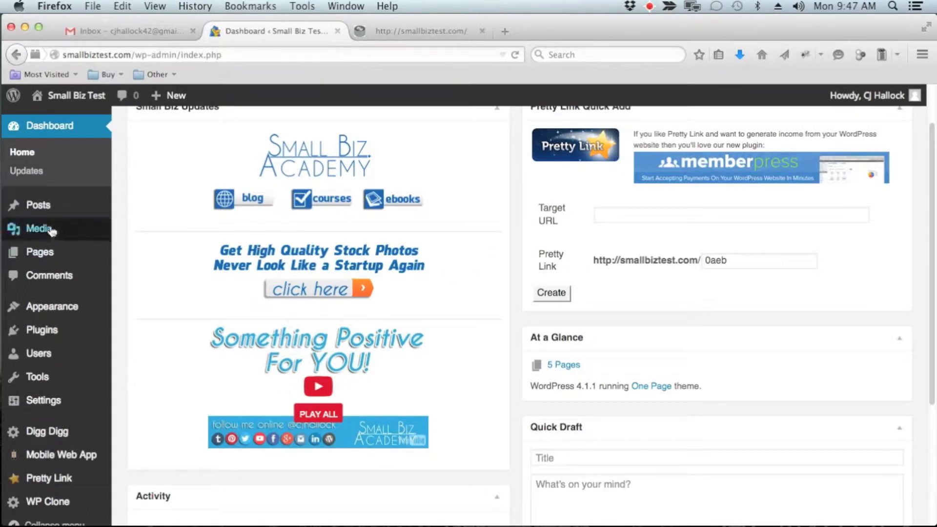
left_click(27, 171)
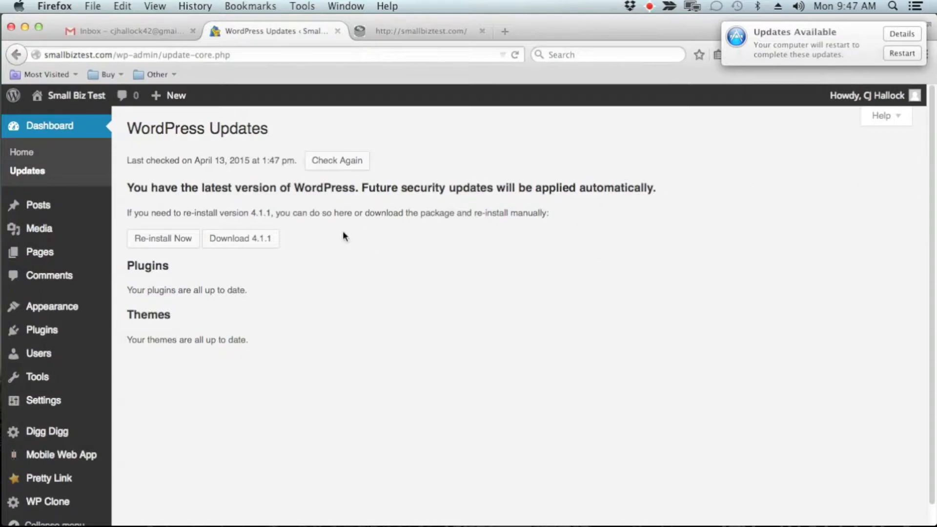
Start a new post from the Posts list and dismiss the Distraction-Free Writing tip.
left_click(57, 211)
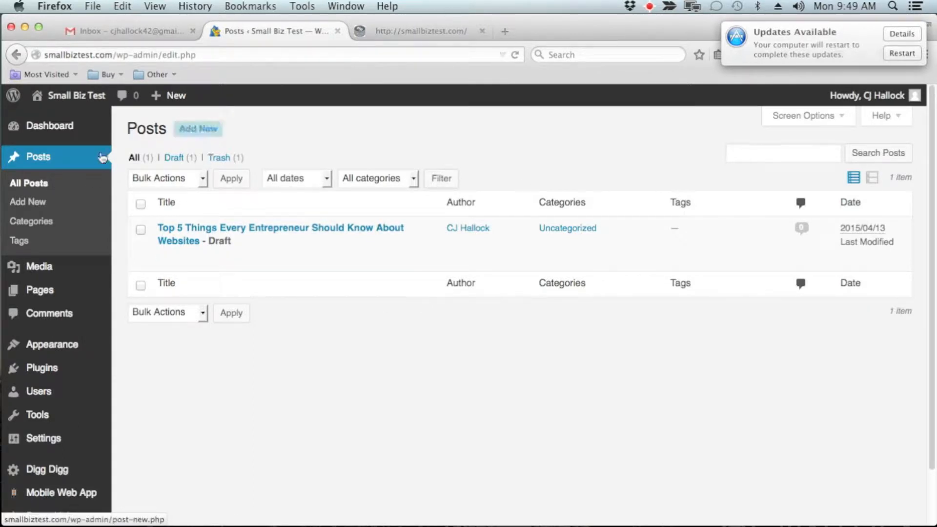
left_click(198, 138)
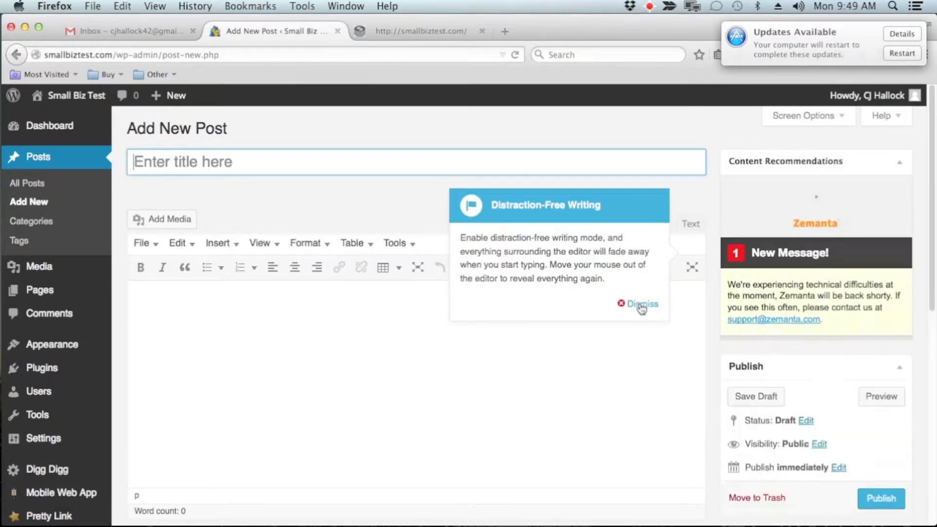
left_click(636, 304)
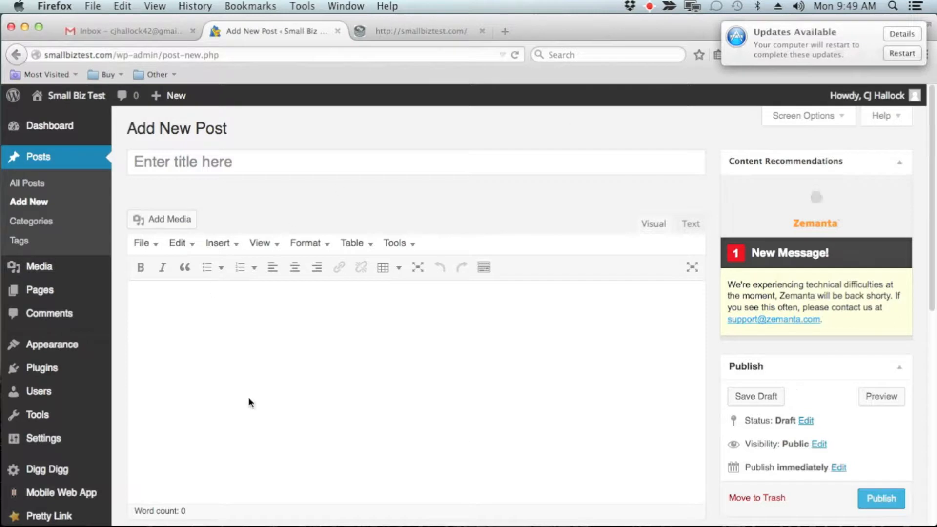
Upload dummy-content.jpg from the desktop to the post's media library, moving the browser window aside to reach the file.
left_click(280, 168)
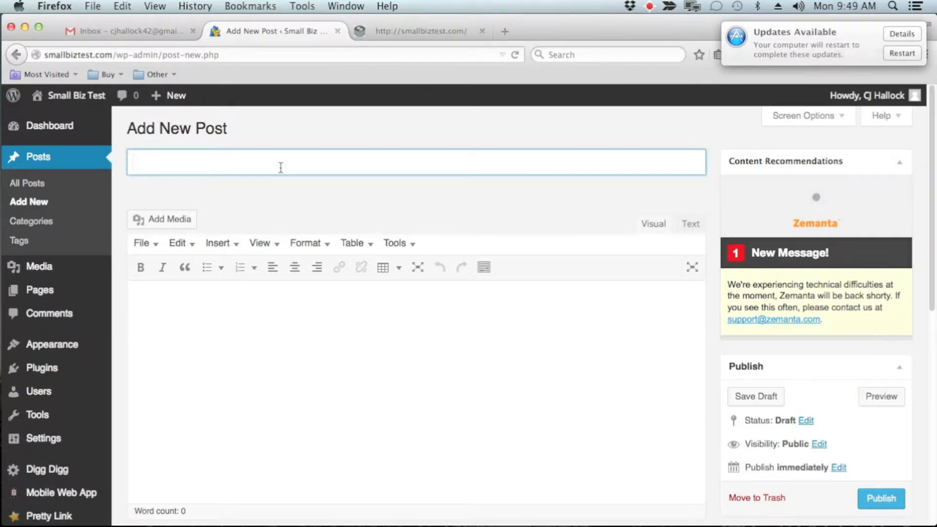
left_click(328, 400)
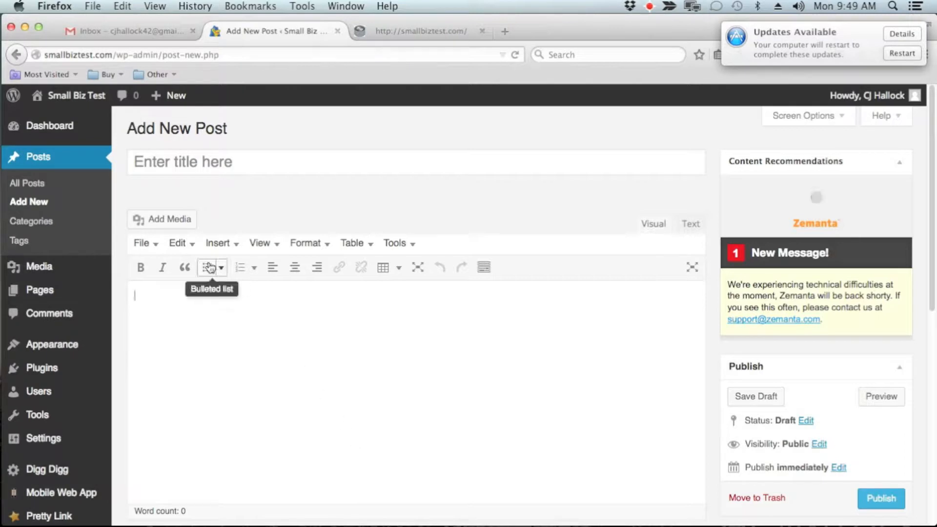
left_click(171, 223)
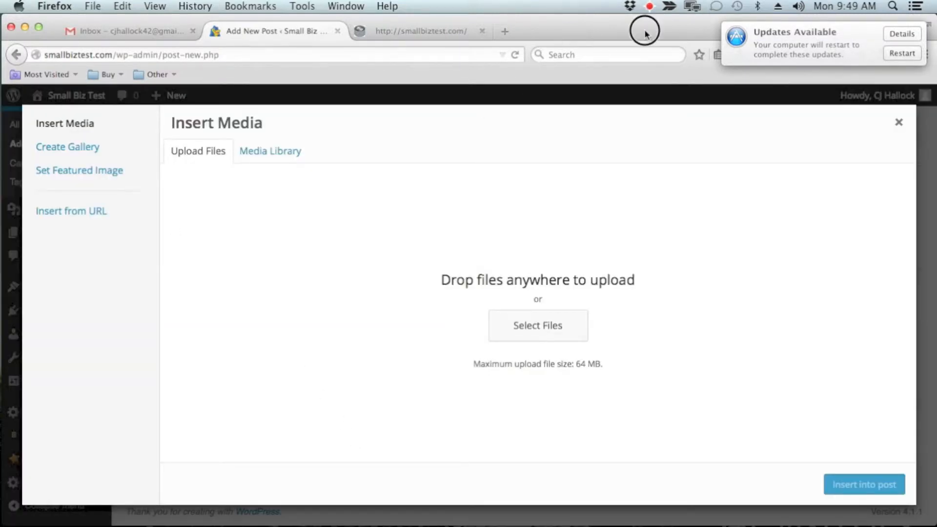
left_click_drag(644, 33, 503, 38)
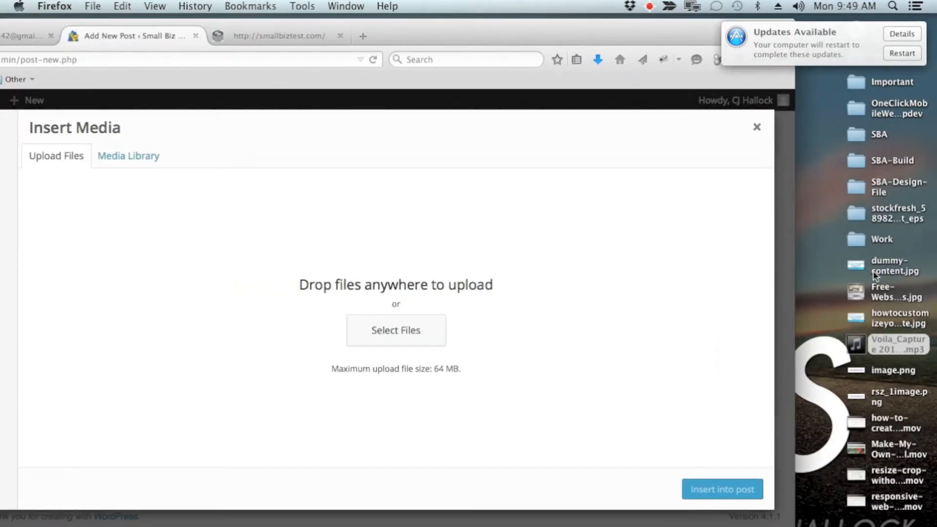
left_click_drag(861, 268, 365, 324)
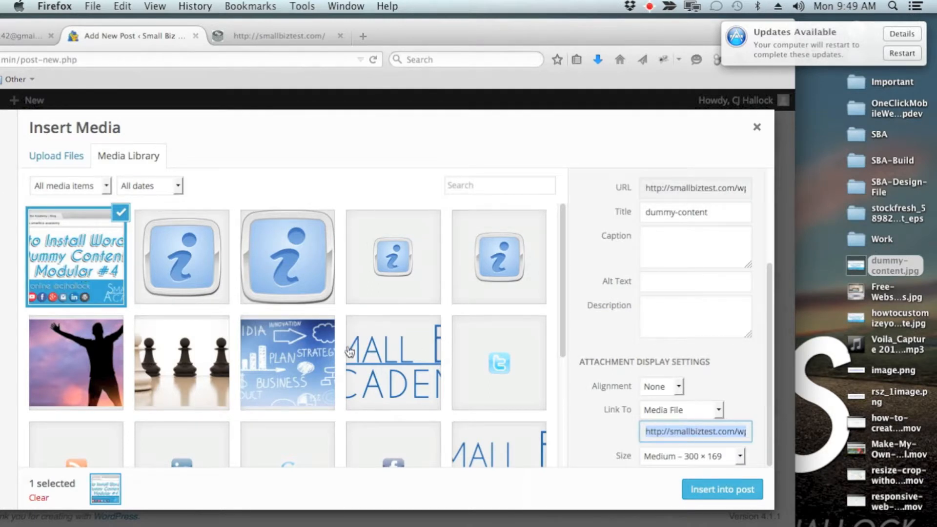
Fill in both the alt text and the description of the uploaded image with "dummy content".
left_click(704, 283)
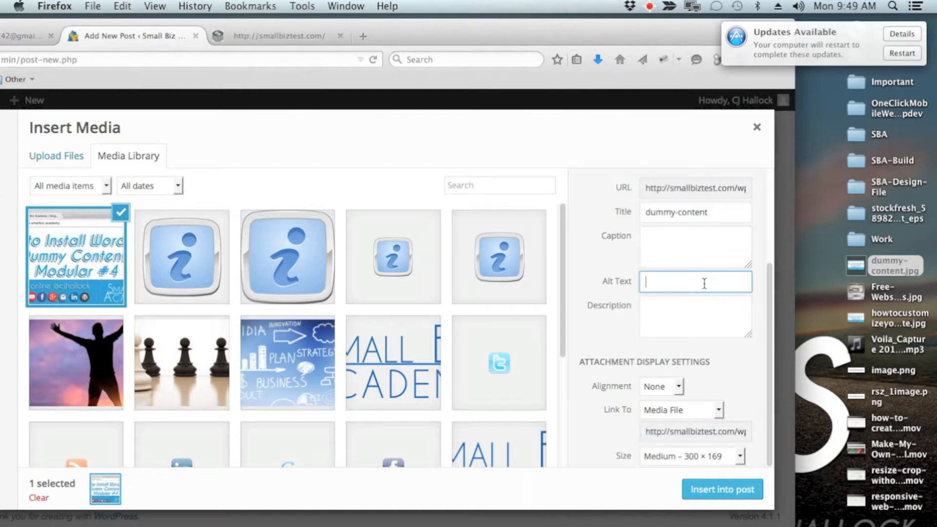
type("dummy content")
key("Tab")
type("dum")
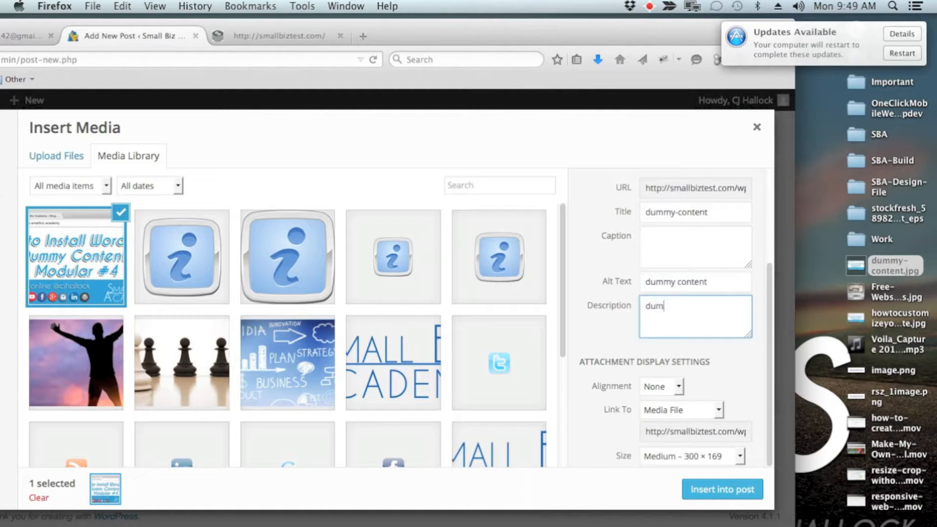
type("my content")
Examine the image's caption field and the available alignment, link target and size options without changing them.
left_click(703, 245)
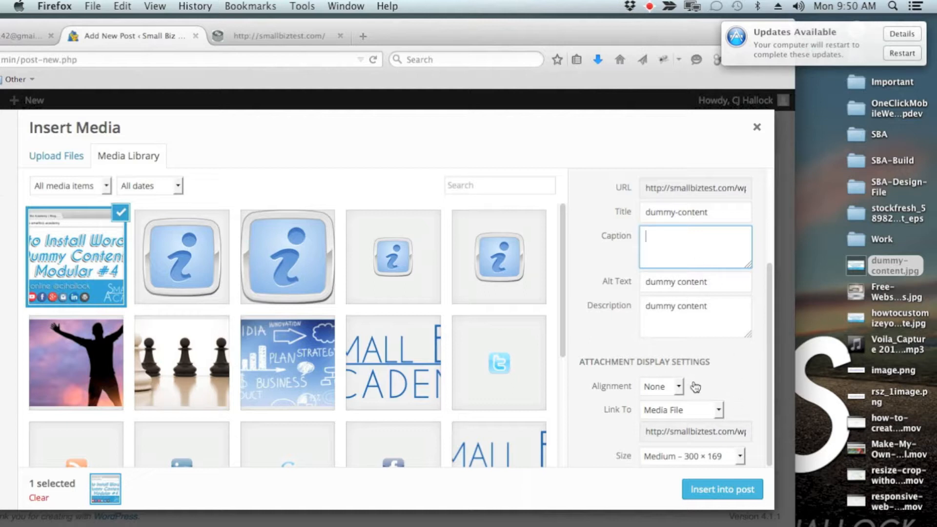
left_click(719, 375)
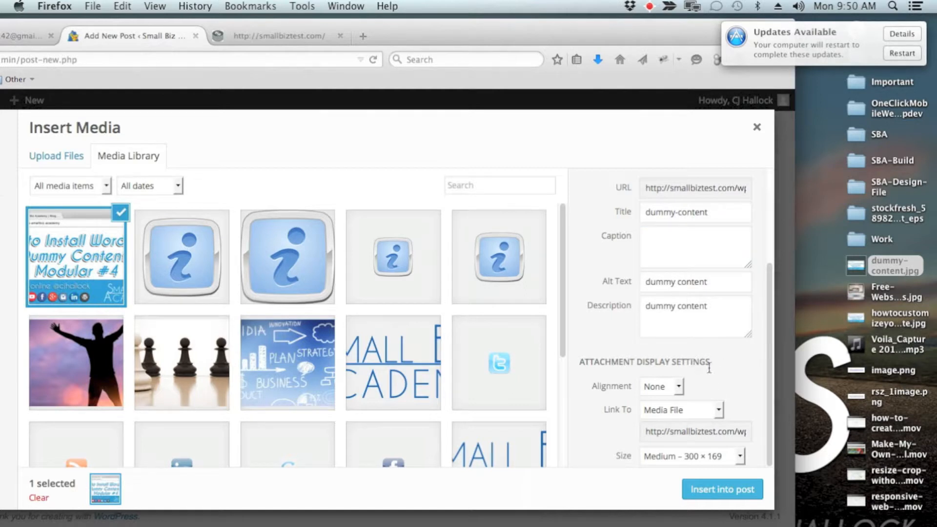
left_click(676, 388)
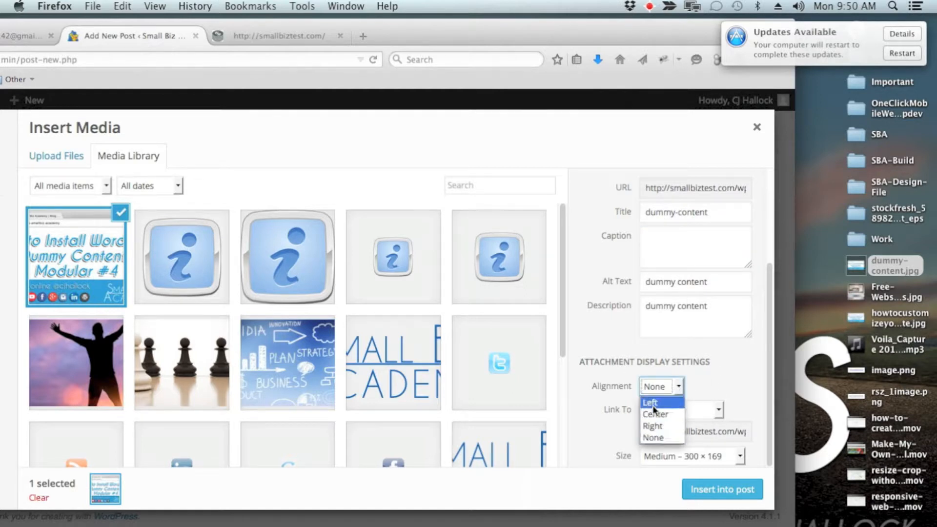
left_click(713, 396)
left_click(717, 408)
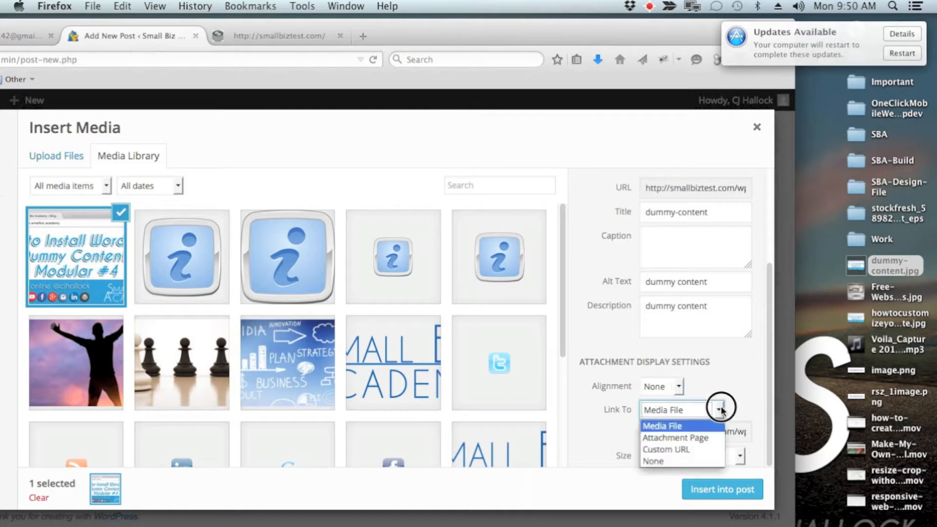
left_click(732, 409)
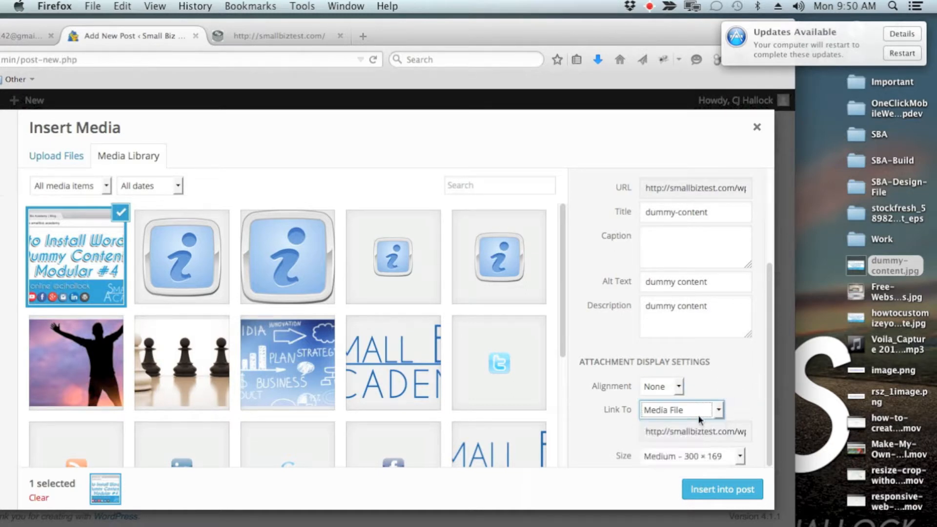
left_click(740, 456)
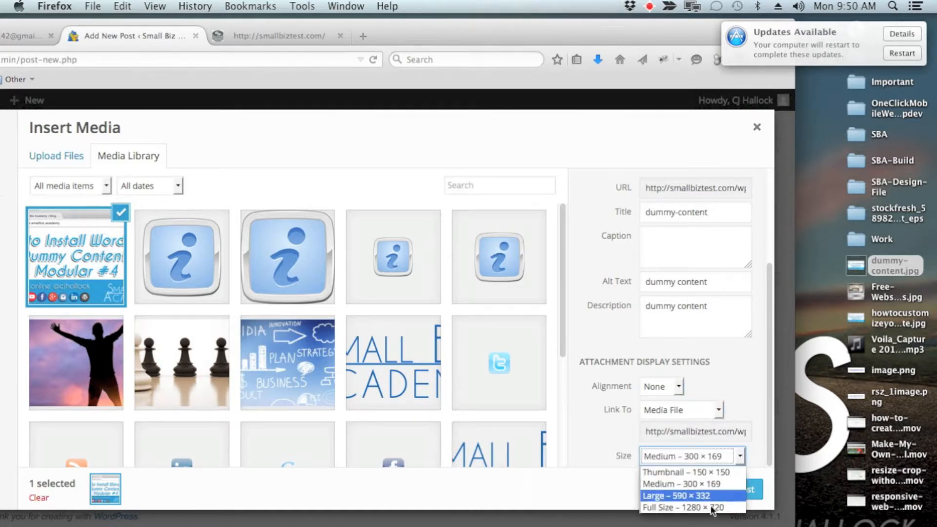
left_click(743, 395)
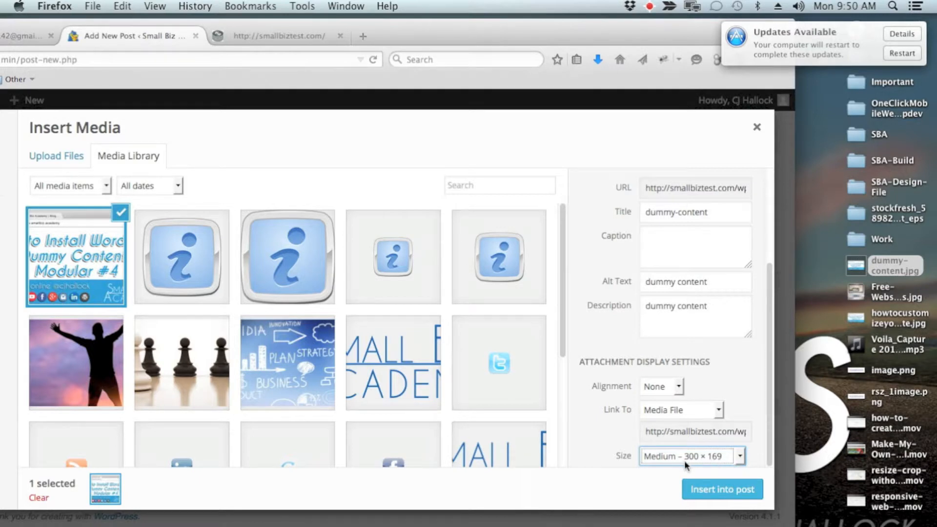
Insert the dummy-content image into the post and move the browser window back to show the whole editor.
left_click(722, 489)
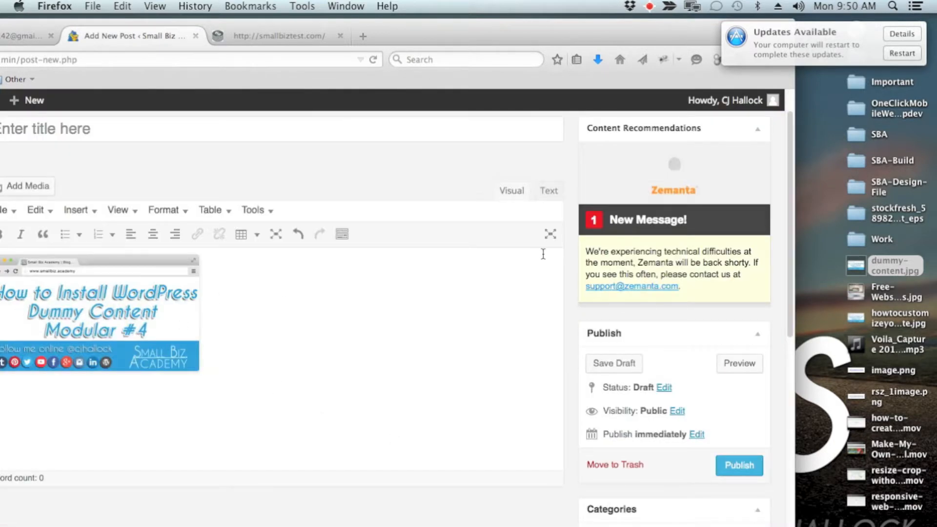
scroll(692, 322, "down", 2)
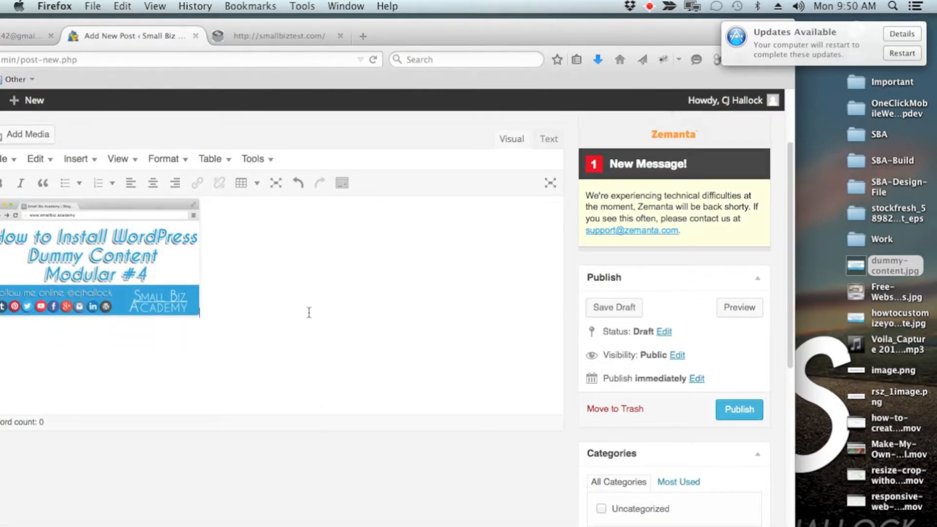
left_click_drag(446, 36, 591, 38)
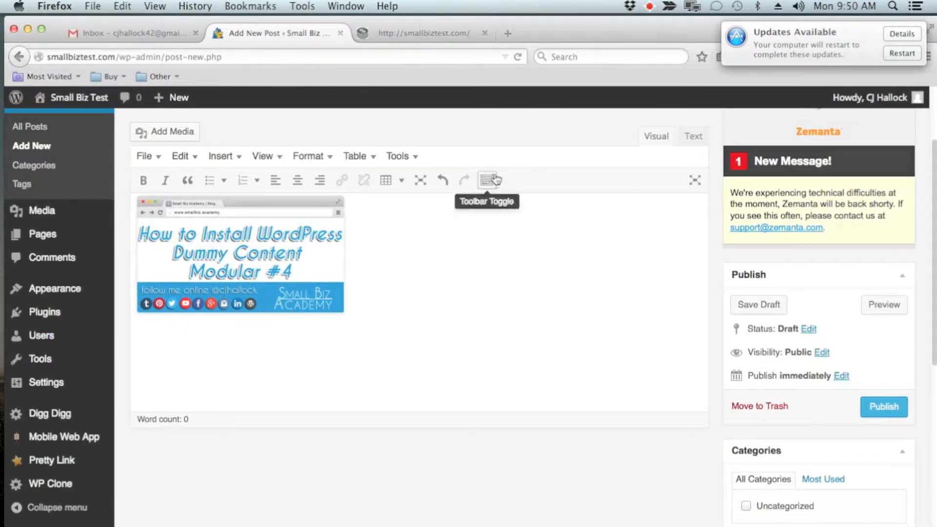
Show the editor's additional formatting tools and add the lines "]" and "j;ljdioulkto;u" below the image, separated by blank lines.
left_click(487, 181)
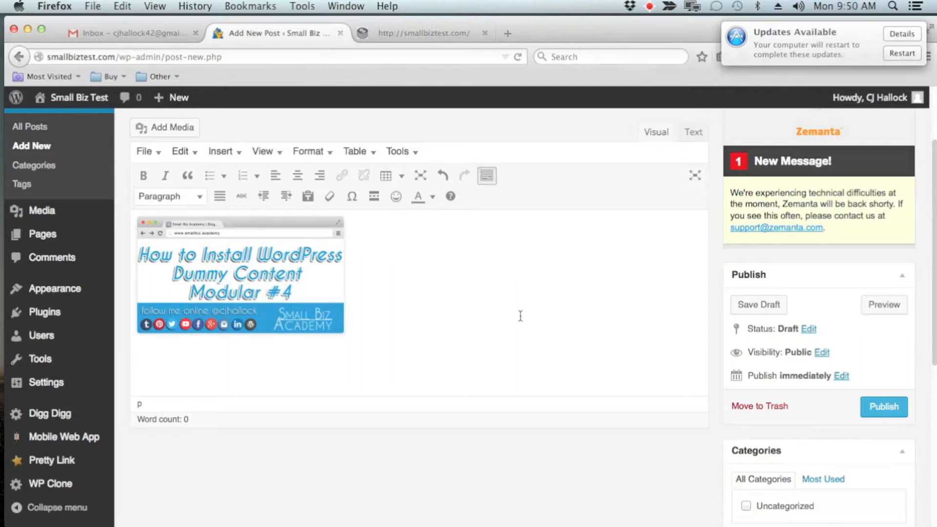
key("Return")
type("]")
key("Return")
key("Return")
type("j;ljdioulkto;u")
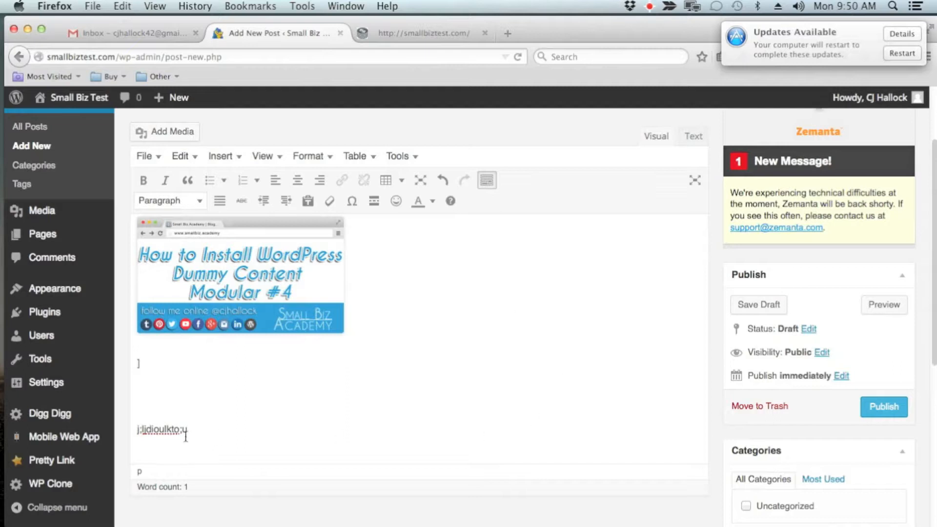
Format the line "j;ljdioulkto;u" as a bold, italic, left-aligned bulleted list item.
left_click_drag(185, 435, 149, 428)
left_click(142, 181)
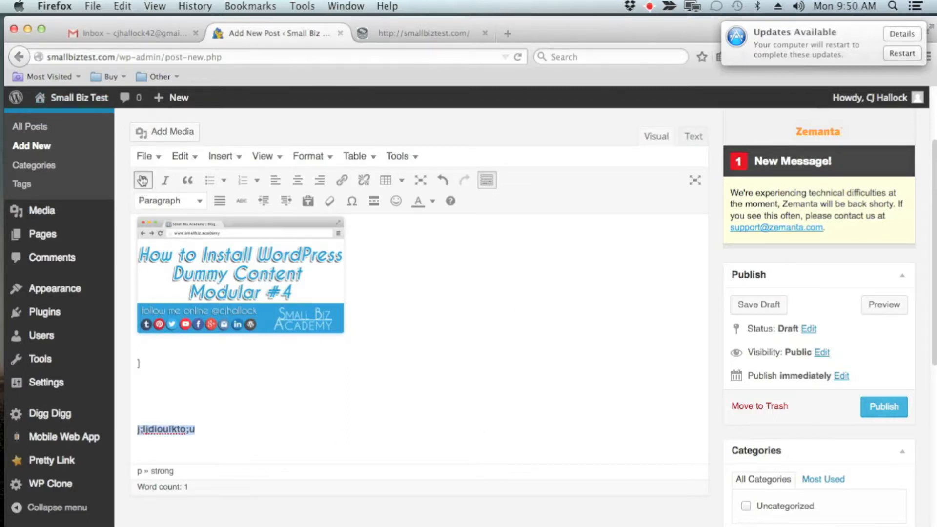
left_click(165, 184)
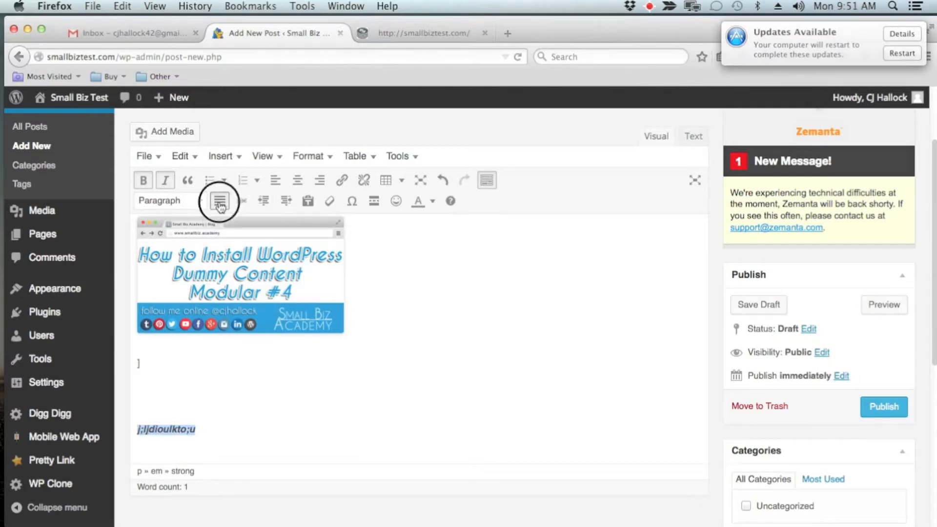
left_click(297, 180)
left_click(276, 182)
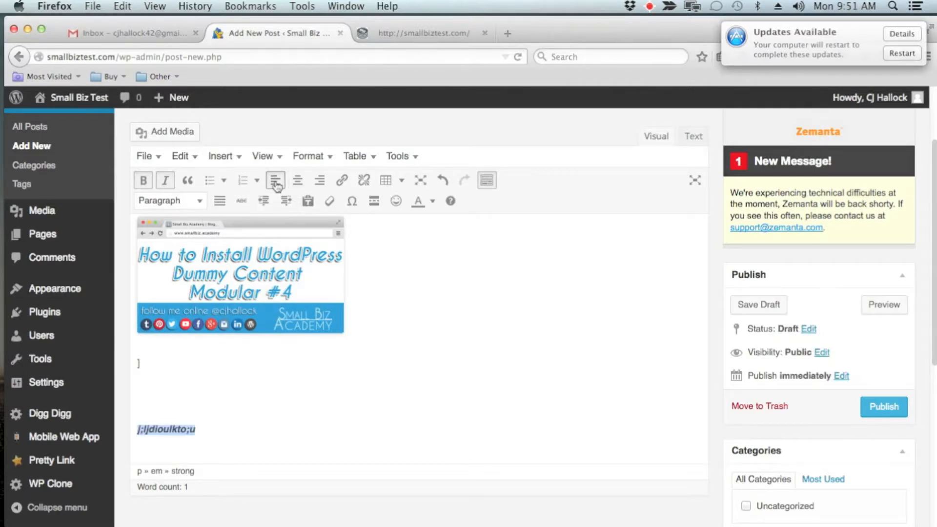
left_click(210, 180)
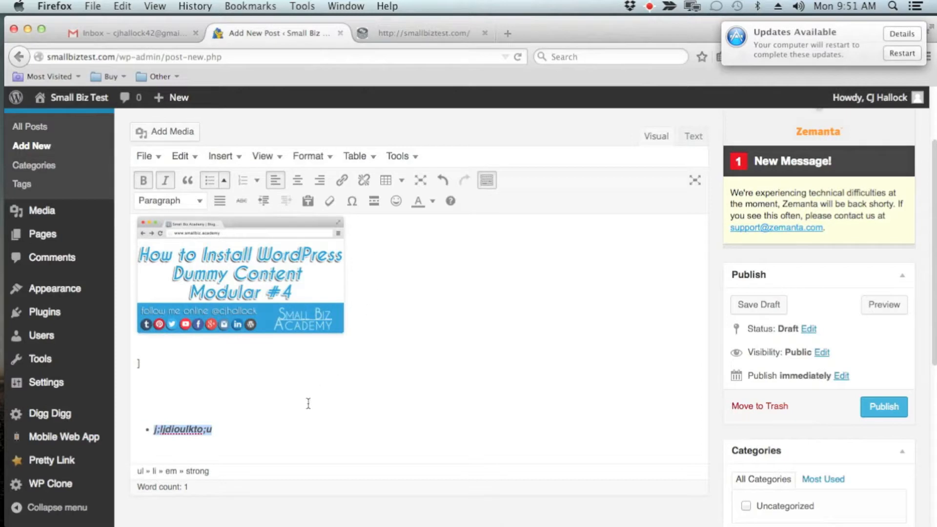
left_click(292, 445)
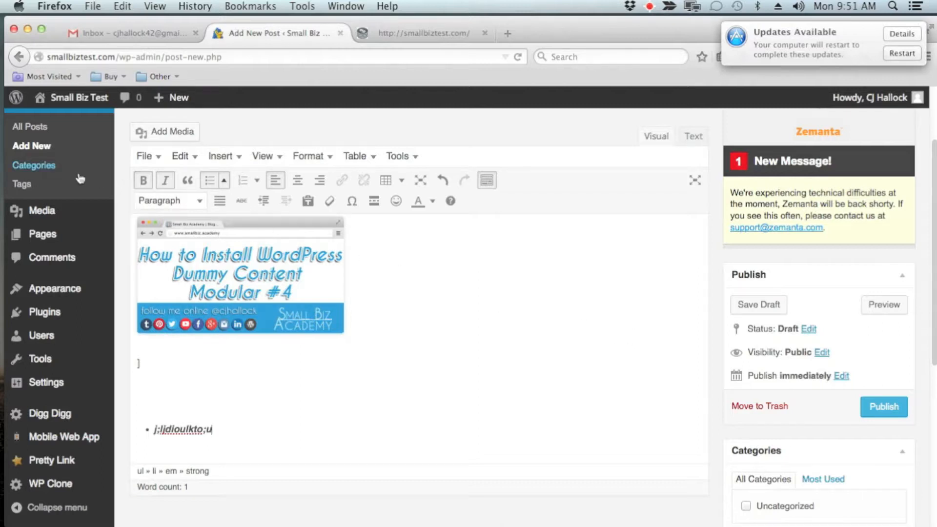
Add a new category named General to the post without a parent category.
scroll(629, 263, "down", 5)
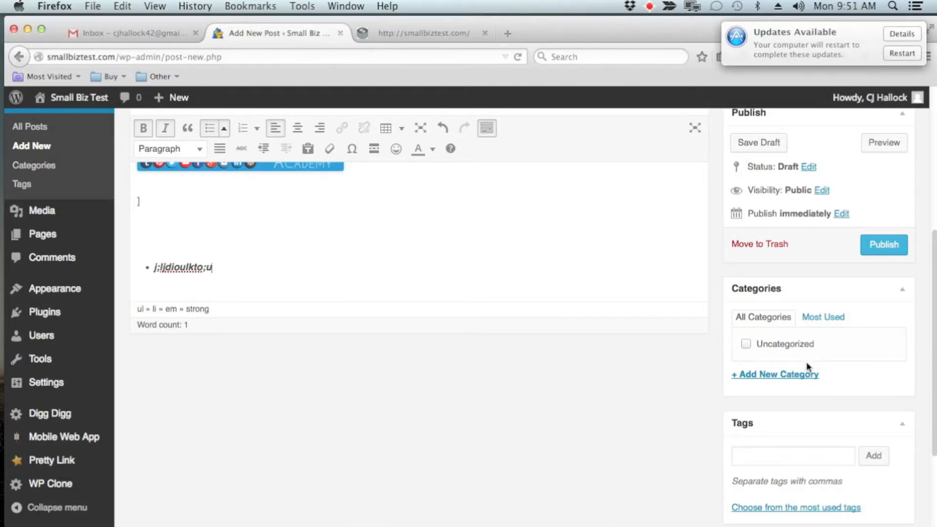
left_click(786, 376)
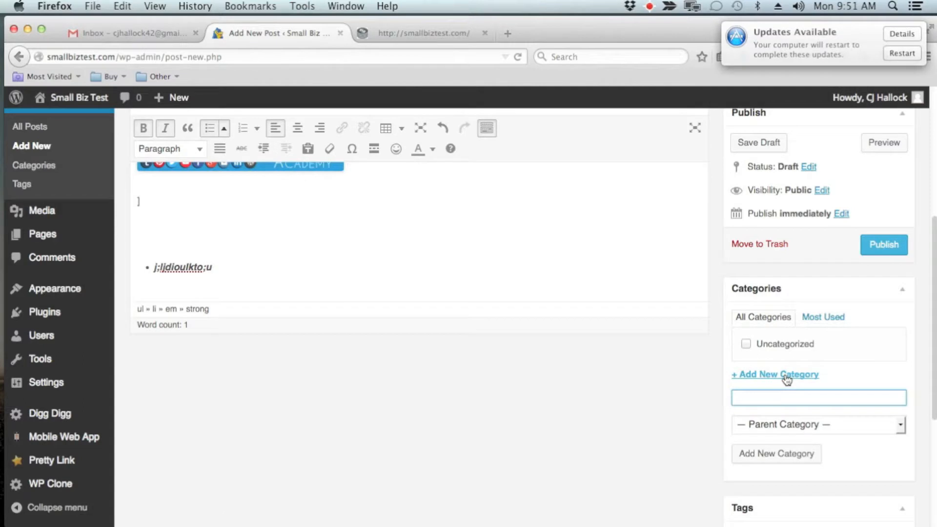
type("General")
left_click(777, 455)
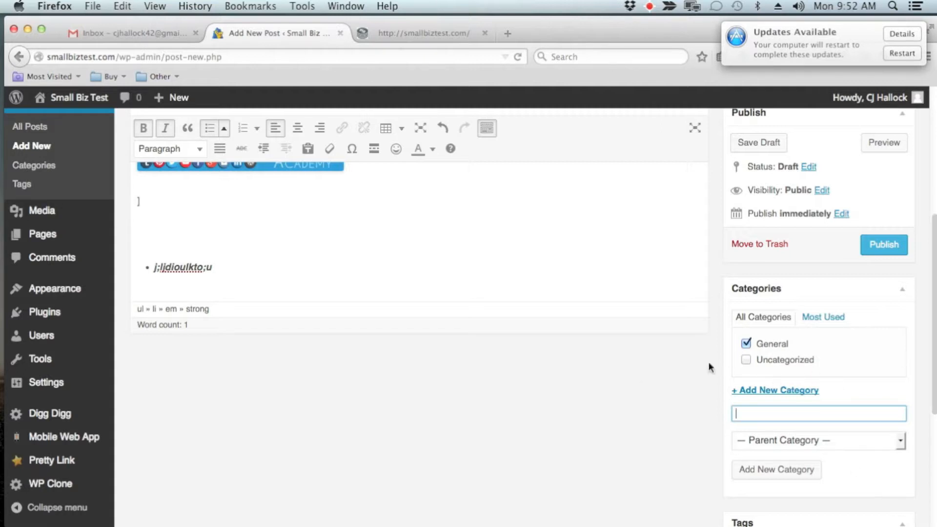
Set dummy-content.jpg from the media library as the post's featured image.
scroll(563, 364, "up", 5)
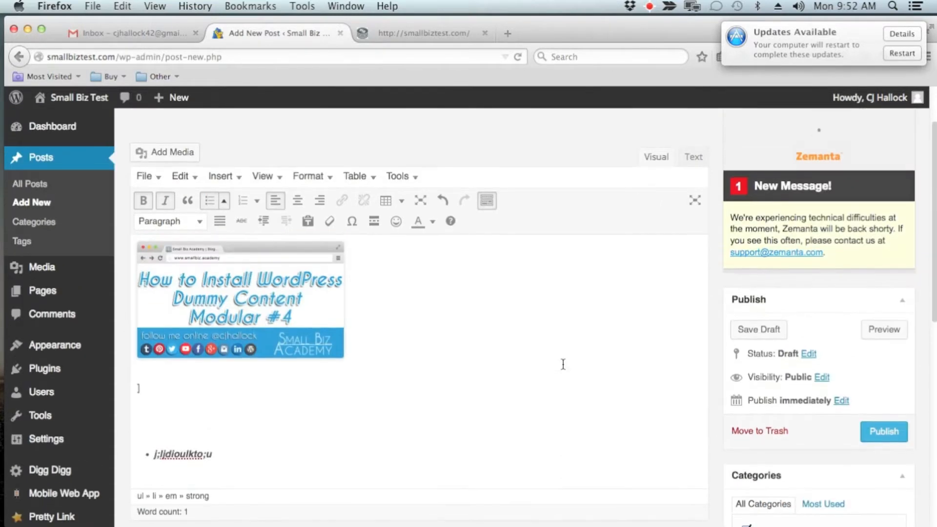
scroll(563, 364, "down", 10)
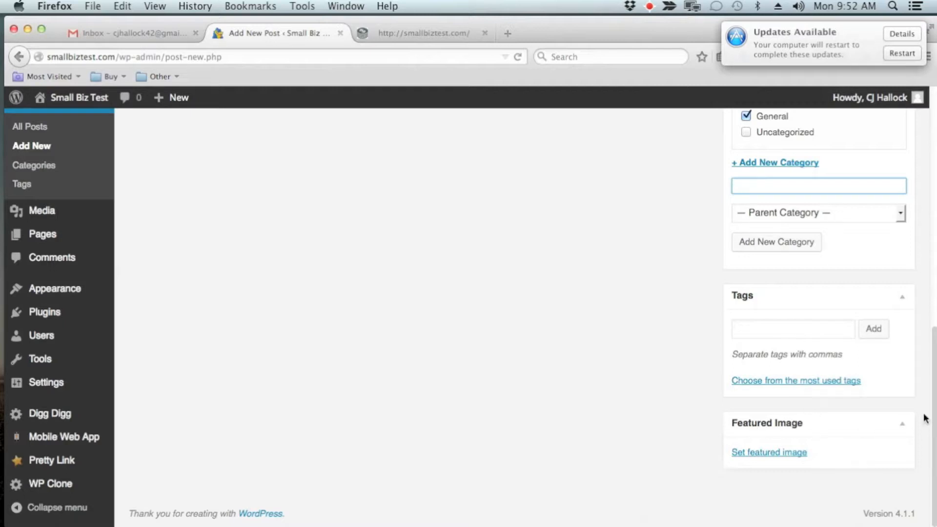
left_click(765, 454)
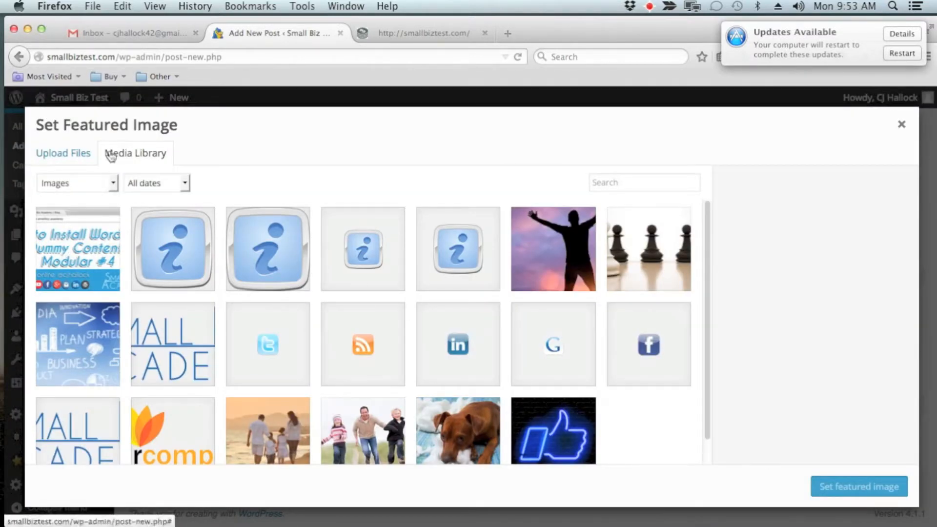
left_click(60, 273)
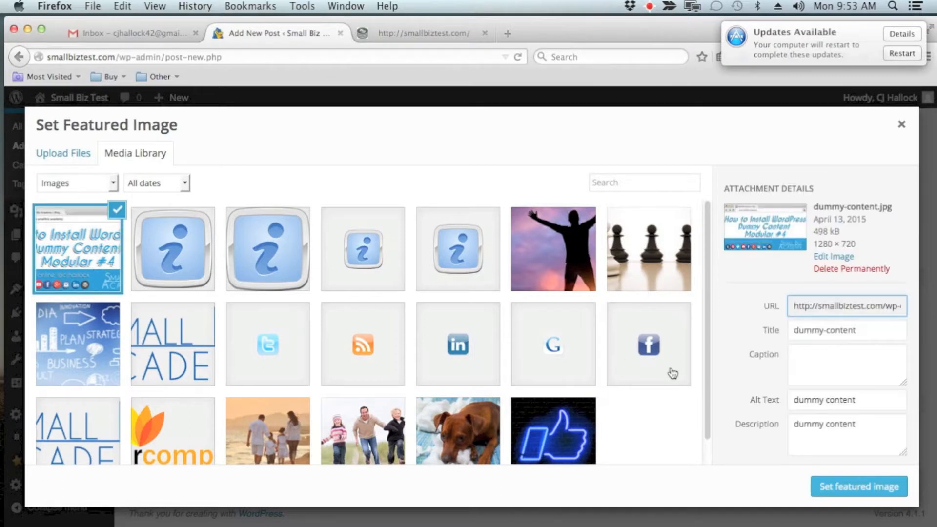
left_click(53, 153)
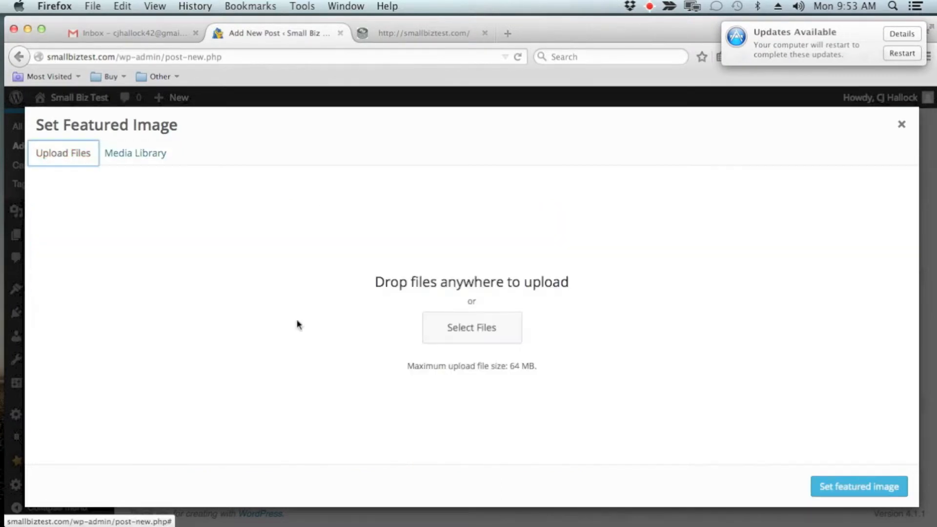
left_click(123, 155)
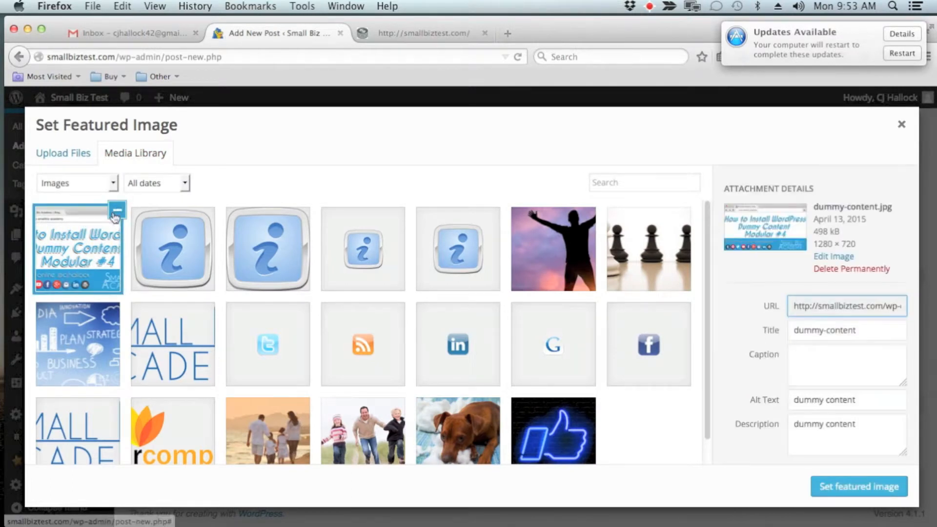
left_click(859, 487)
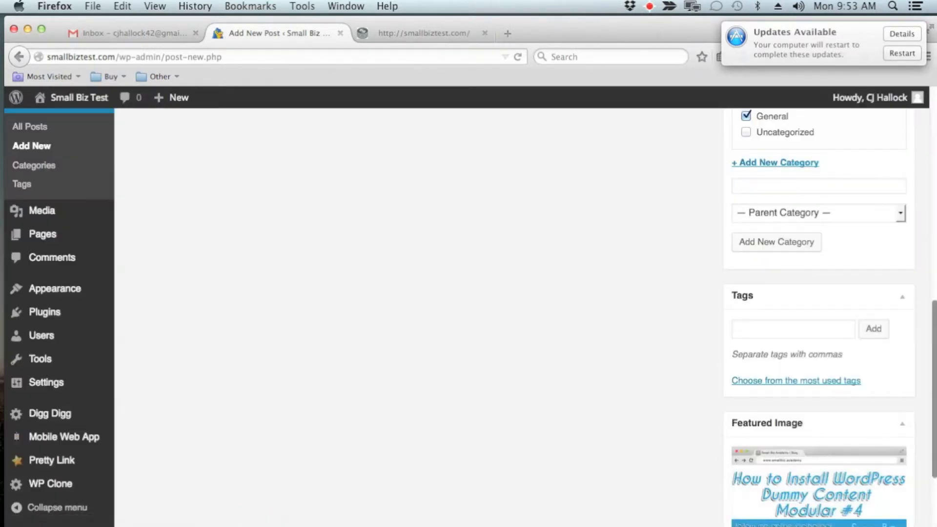
Add the tag "house painting tips" to the post.
scroll(874, 438, "up", 3)
left_click(811, 401)
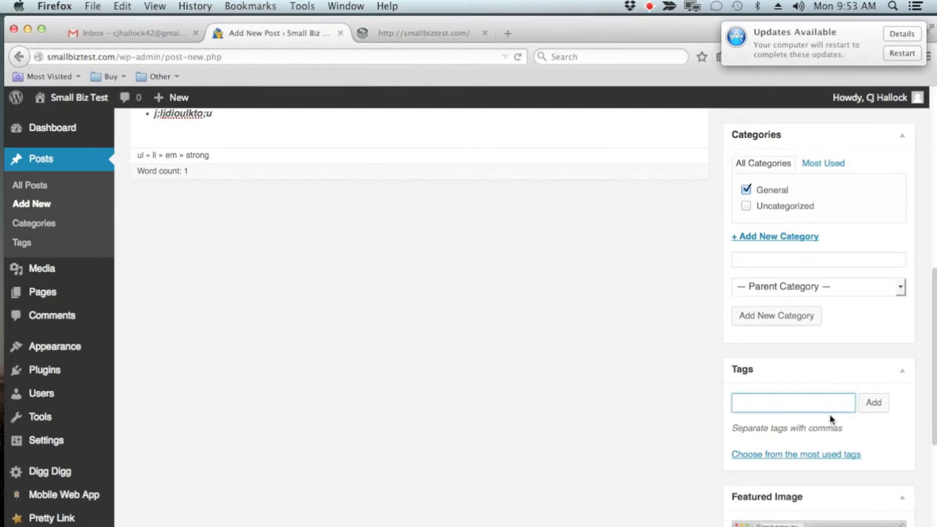
scroll(832, 417, "up", 3)
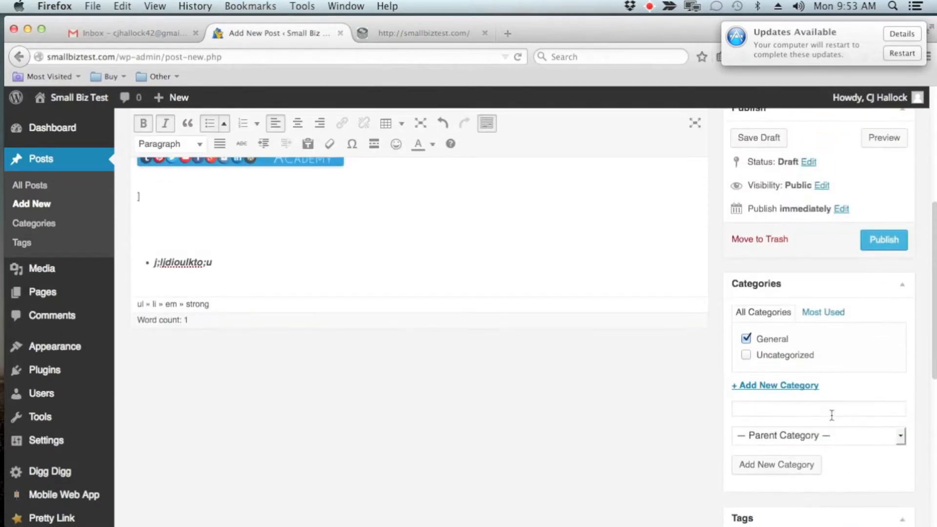
scroll(832, 417, "down", 7)
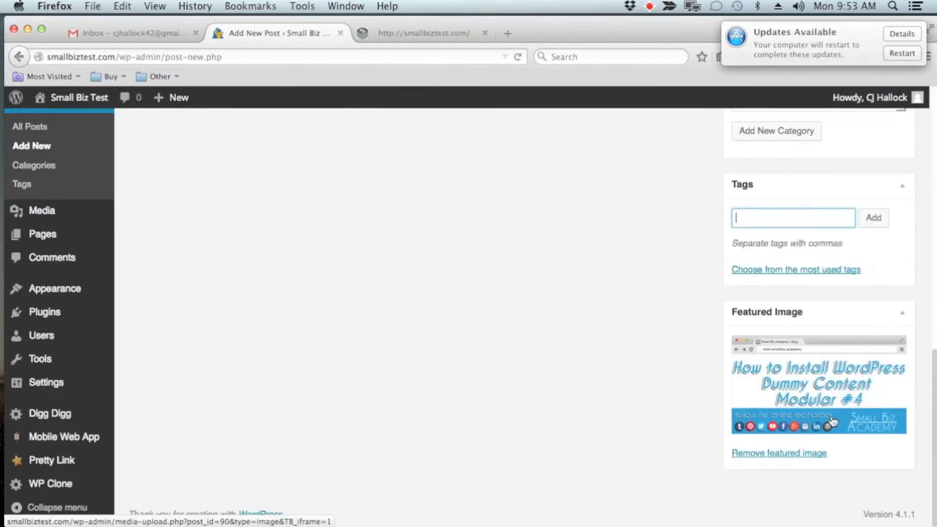
scroll(833, 421, "up", 10)
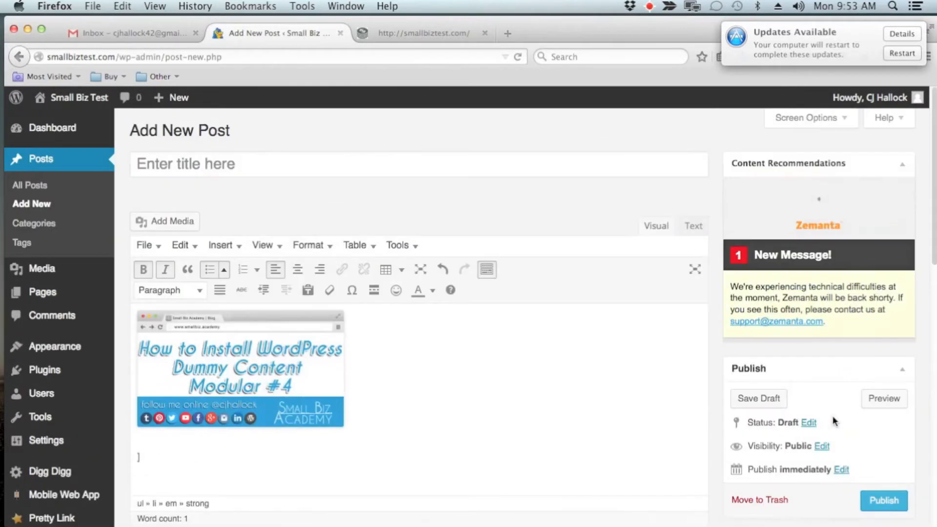
scroll(833, 420, "down", 8)
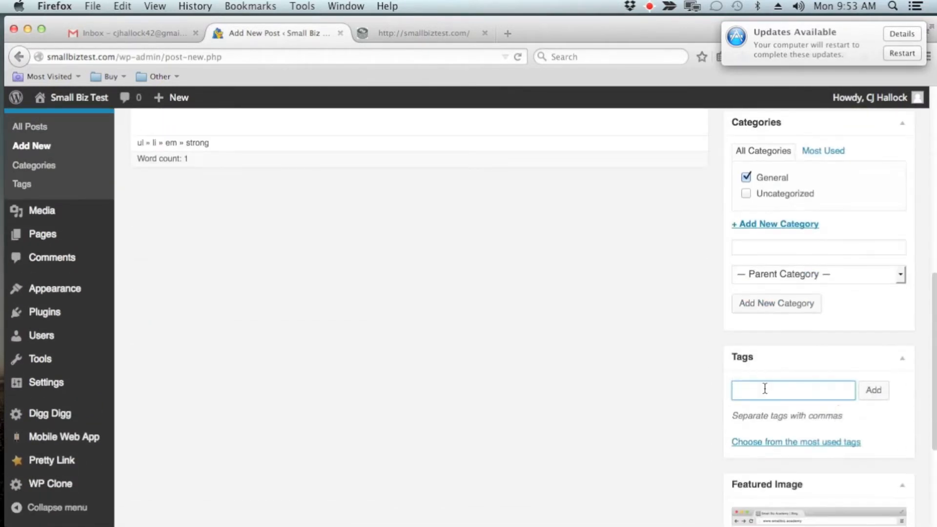
left_click(774, 392)
scroll(785, 394, "up", 2)
scroll(785, 393, "down", 3)
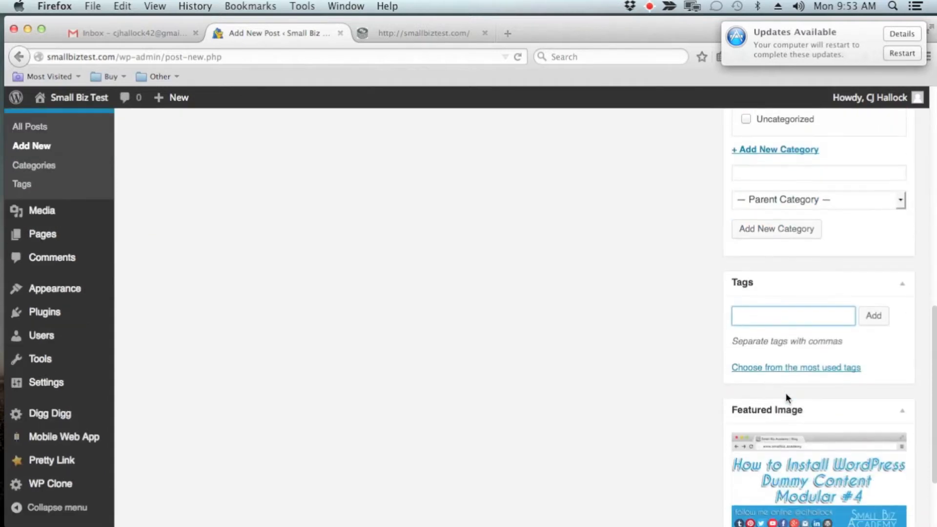
scroll(786, 394, "up", 2)
type("p")
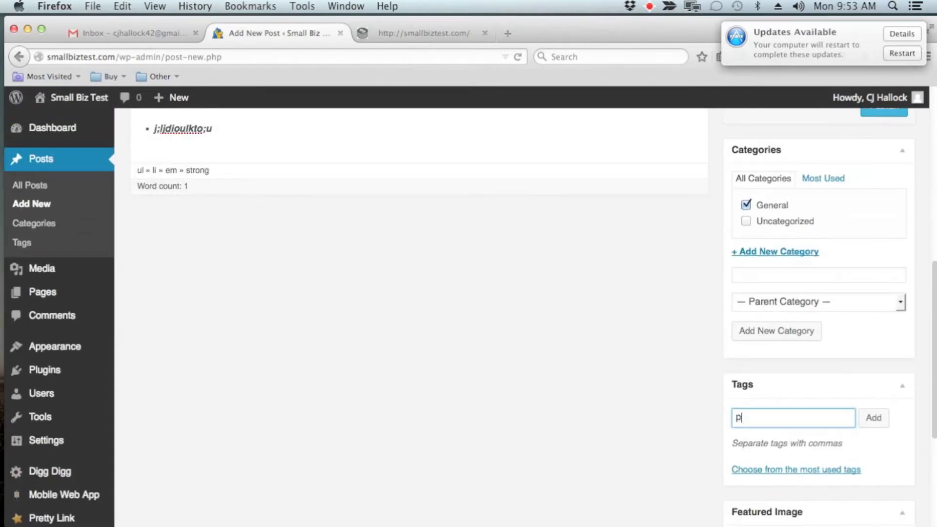
key("BackSpace")
type("house painting tim")
key("BackSpace")
type("ps")
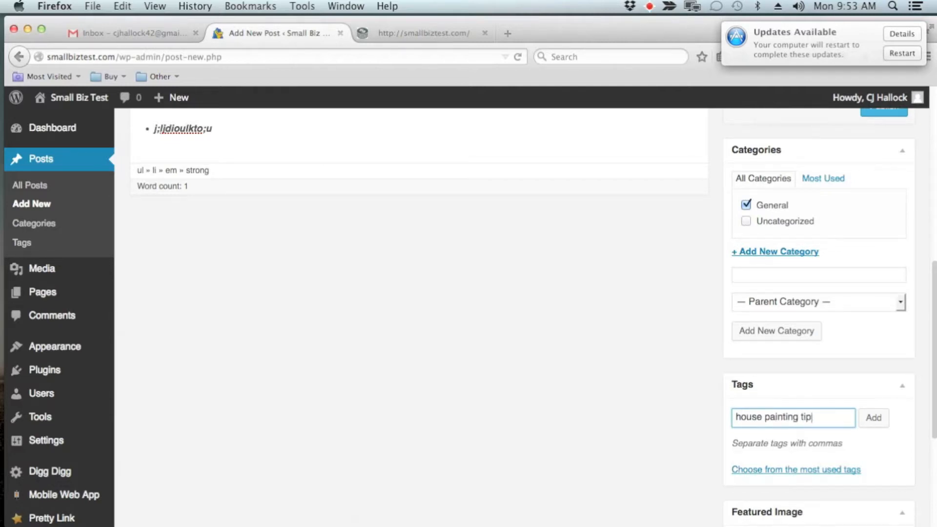
left_click(873, 418)
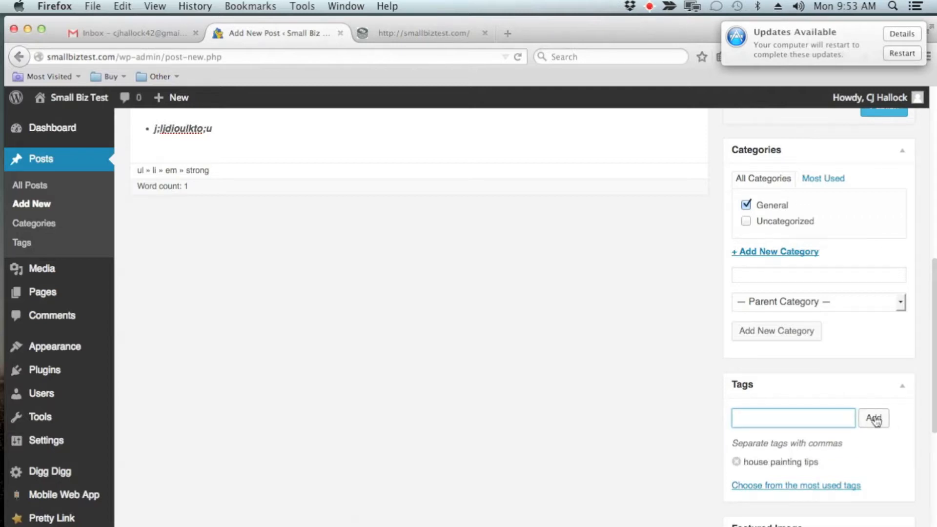
Add the tag "how to paint with a roller" to the post.
type("how to paint wit")
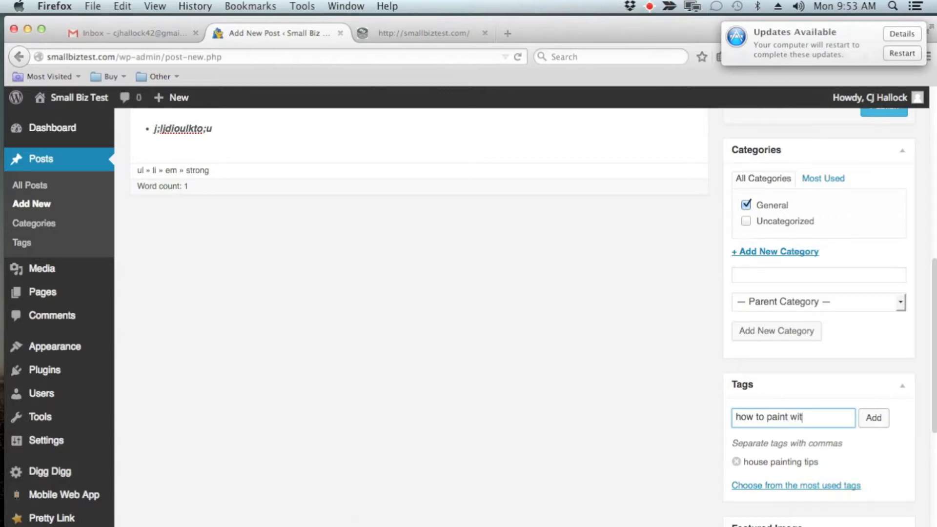
type("h a roller")
key("Return")
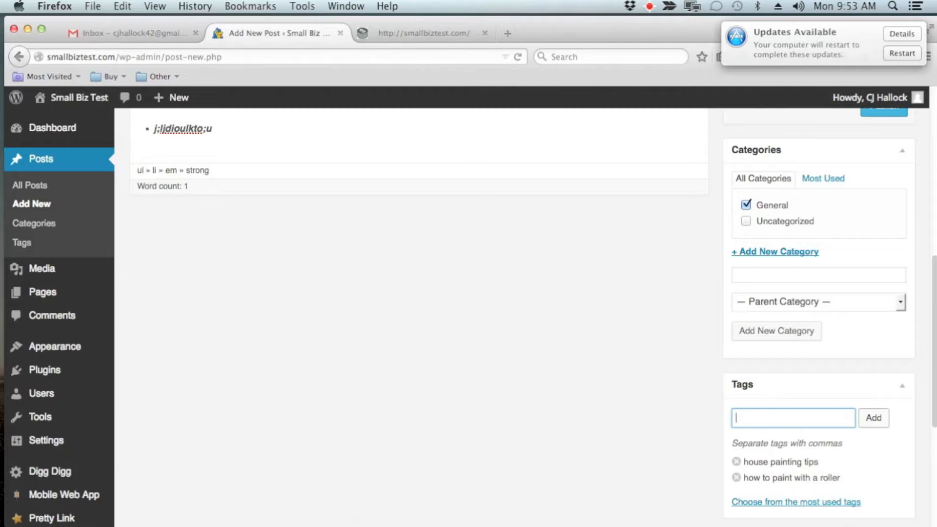
Add the tag "best paint to use for interrior" to the post.
type("best paint to use for ")
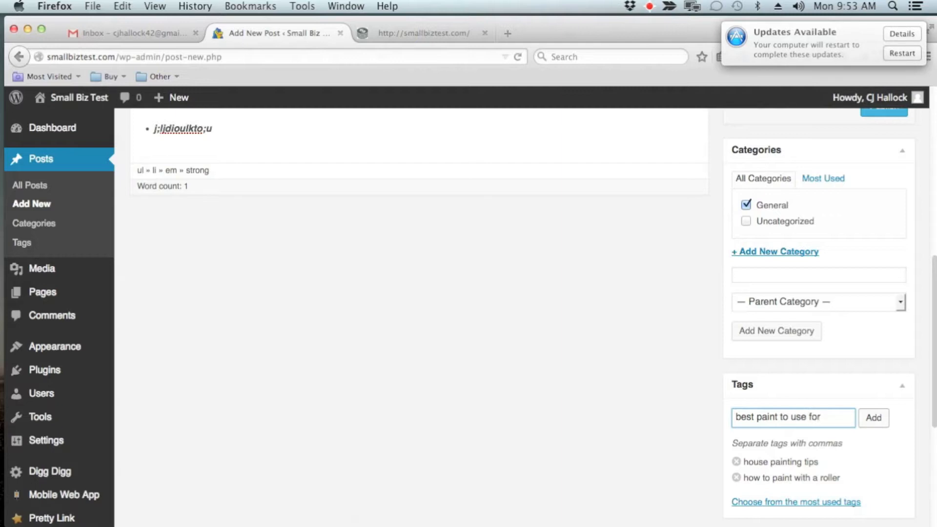
type("interrior")
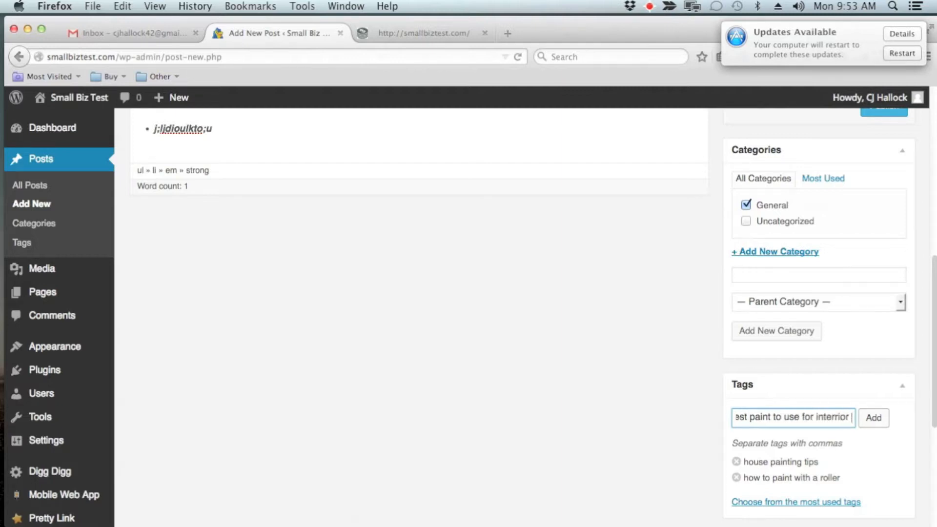
key("Return")
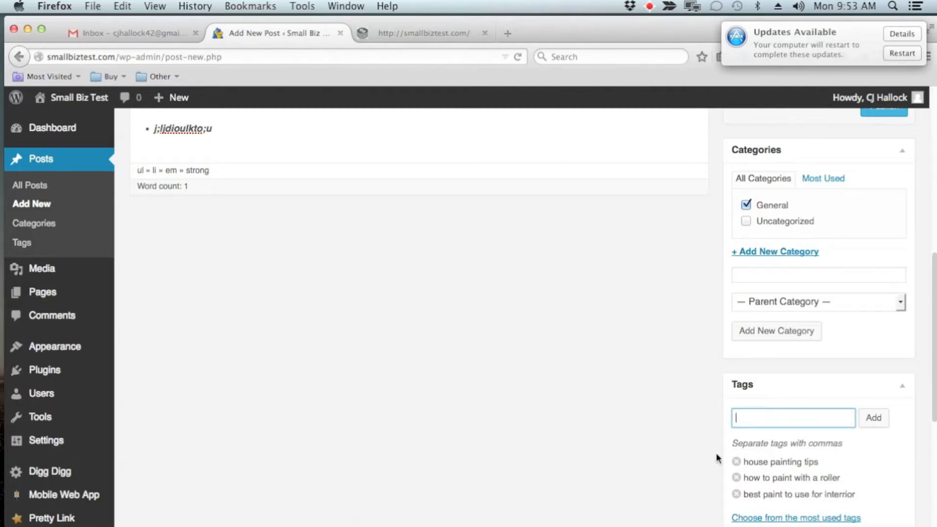
Examine the post's status choices, Pending Review and Draft, and cancel the status edit.
scroll(716, 453, "up", 3)
scroll(717, 457, "up", 8)
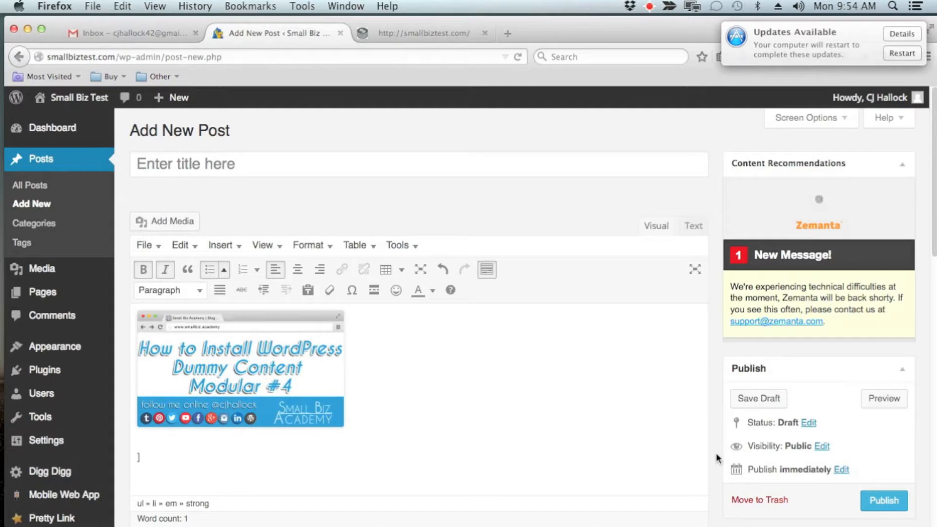
scroll(715, 453, "down", 6)
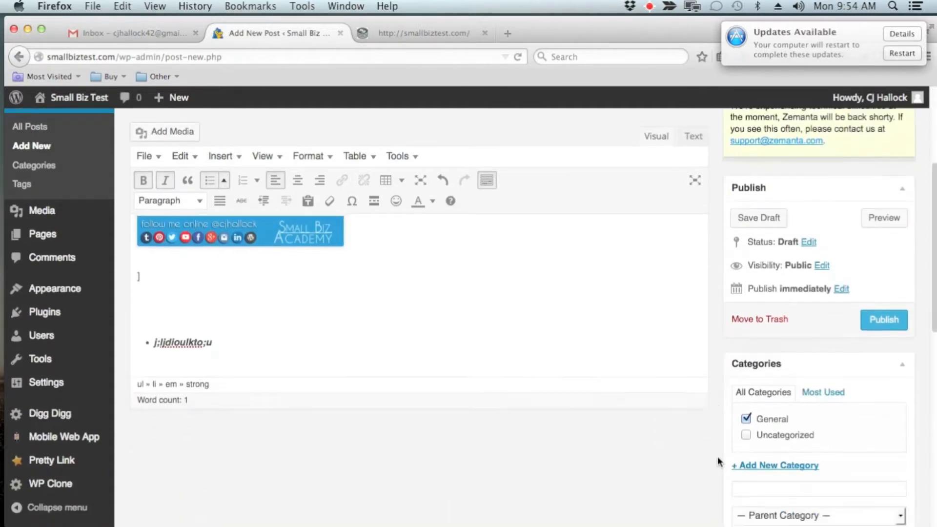
scroll(715, 456, "down", 8)
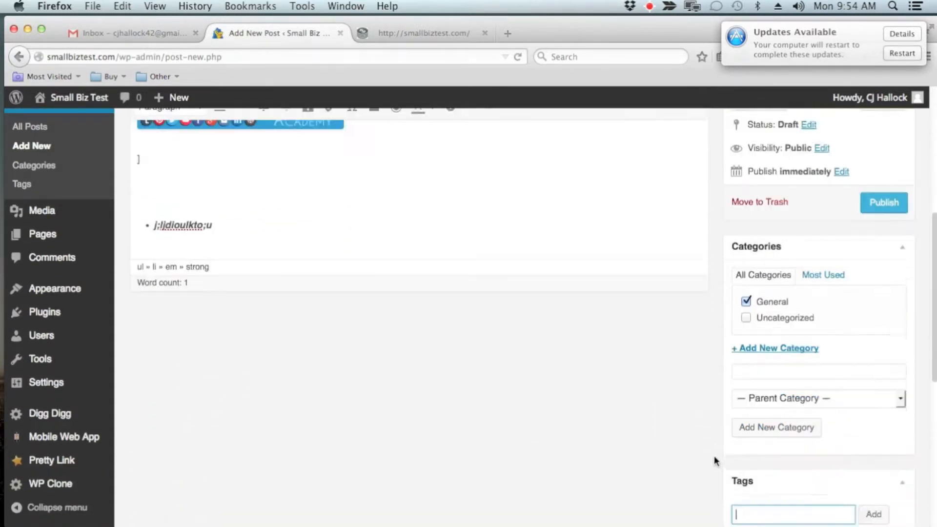
scroll(776, 483, "up", 14)
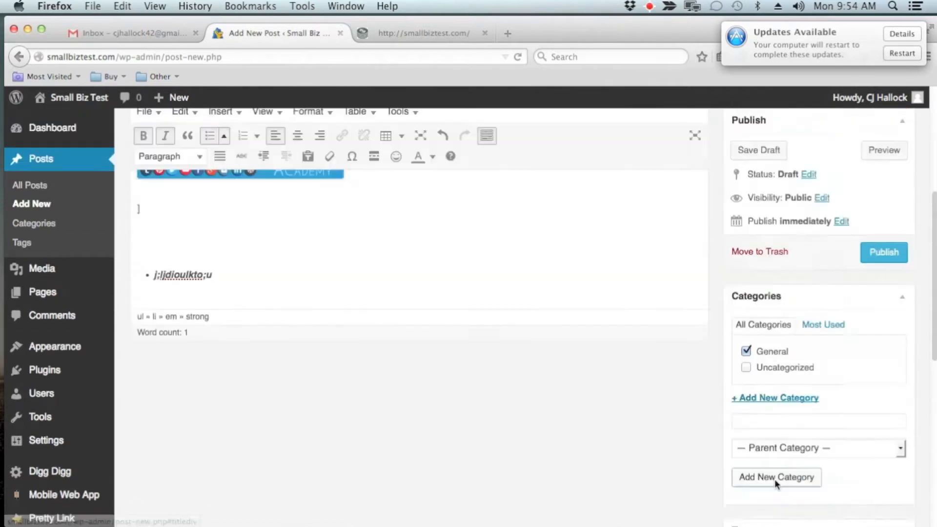
scroll(776, 483, "down", 2)
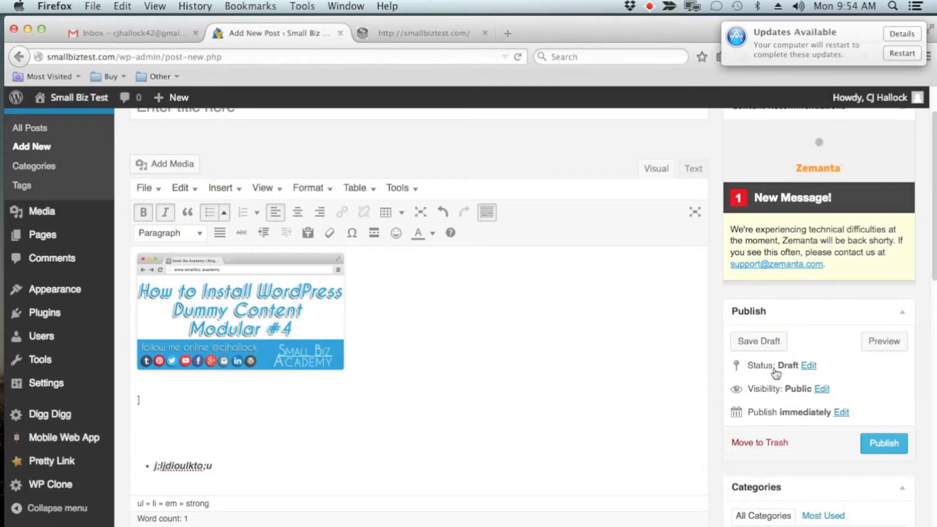
left_click(808, 366)
left_click(813, 385)
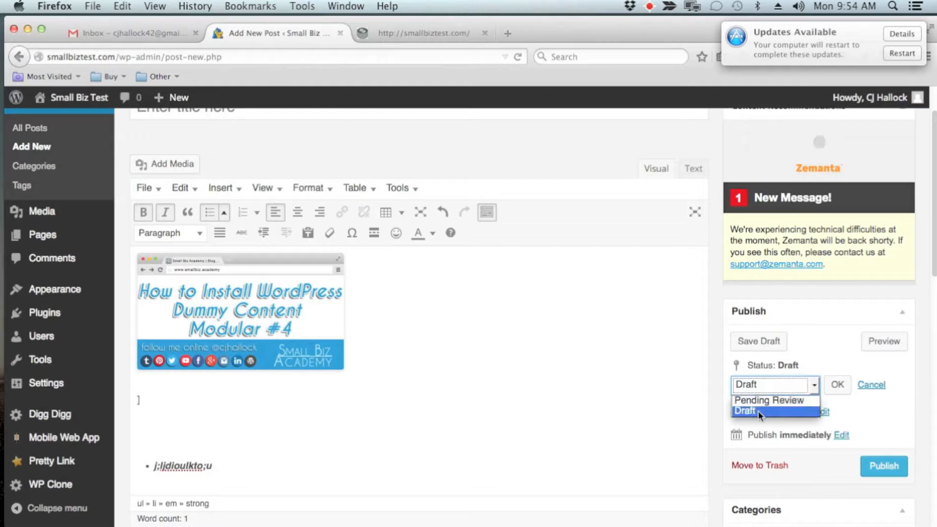
left_click(824, 351)
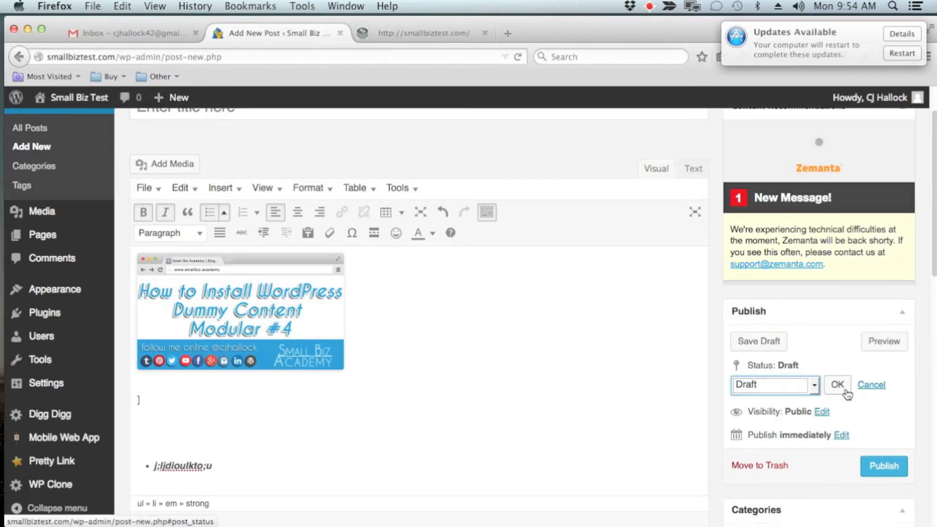
left_click(872, 385)
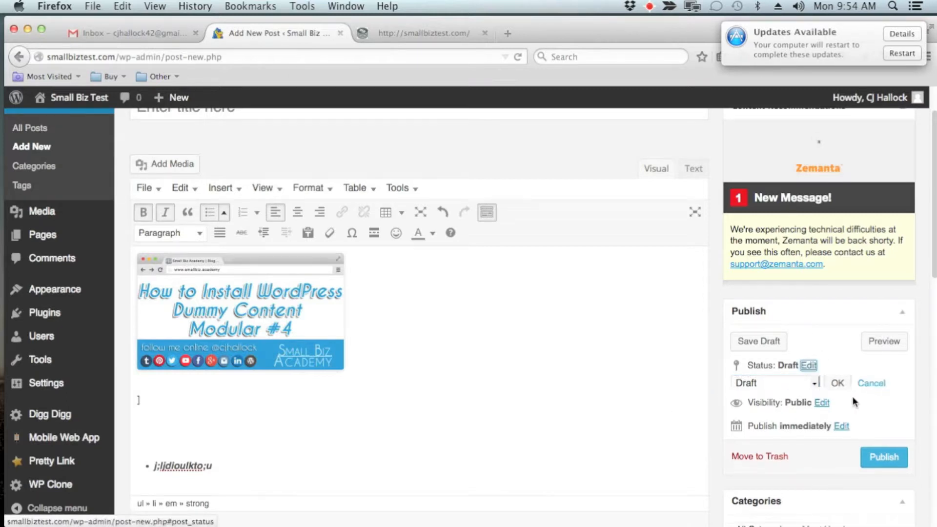
Try the post's Private and Password protected visibility options, and confirm Public visibility.
left_click(822, 389)
scroll(810, 398, "down", 2)
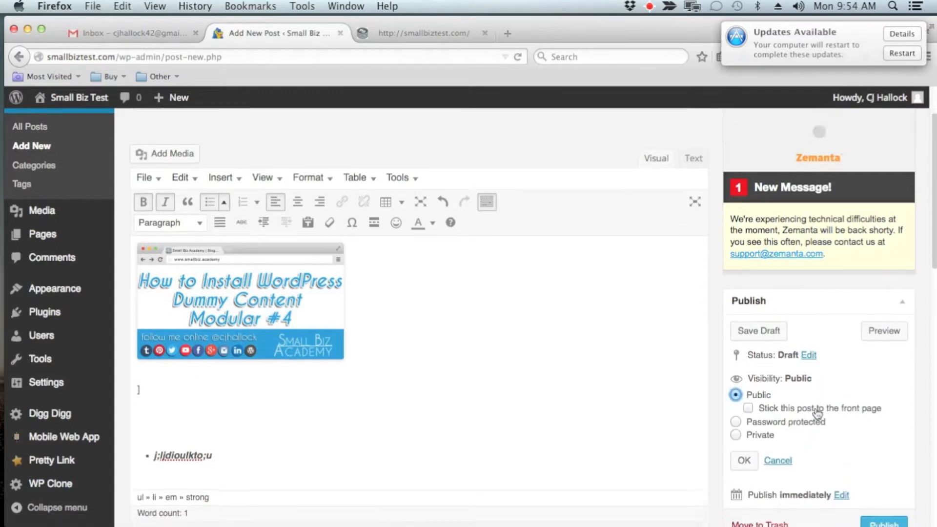
left_click(736, 398)
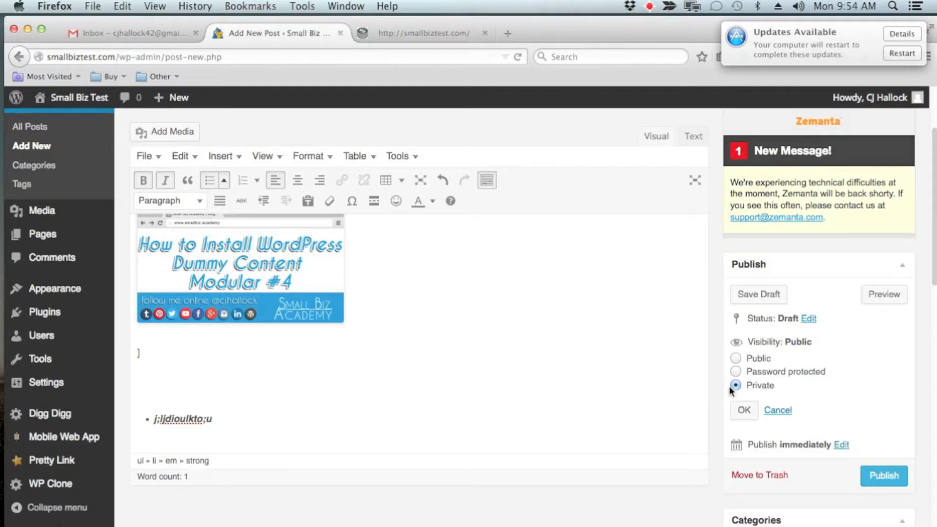
left_click(736, 374)
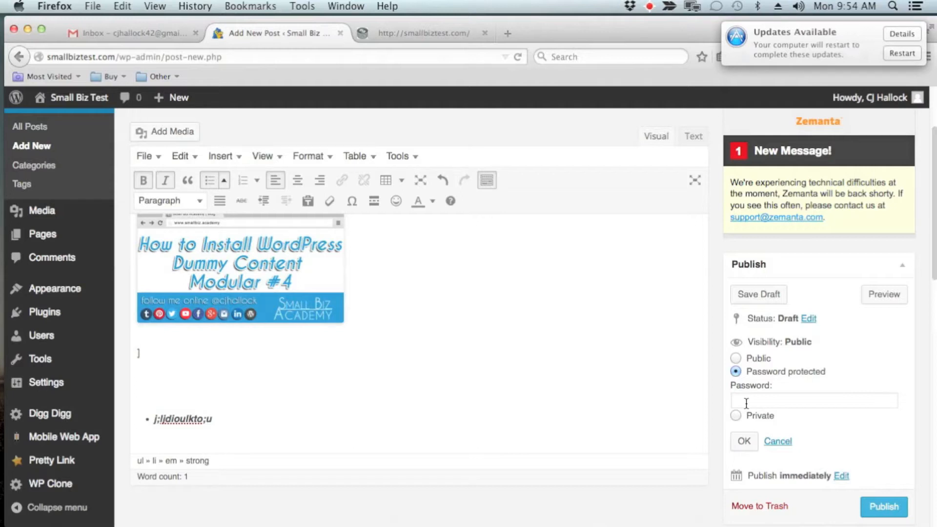
left_click(762, 403)
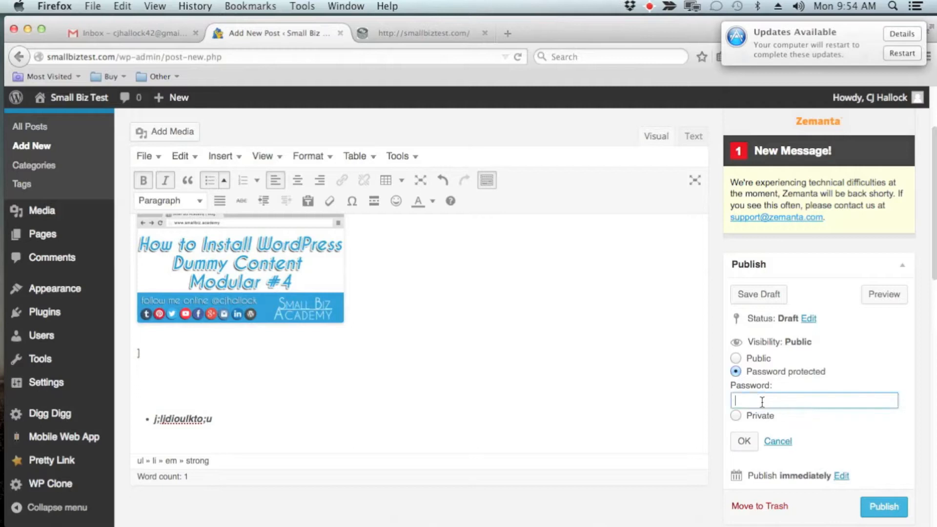
scroll(812, 413, "down", 1)
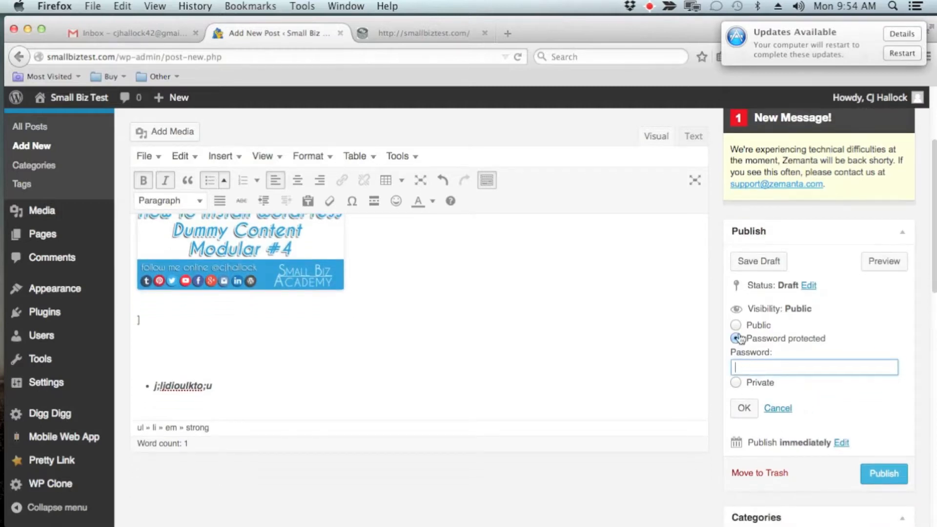
left_click(736, 325)
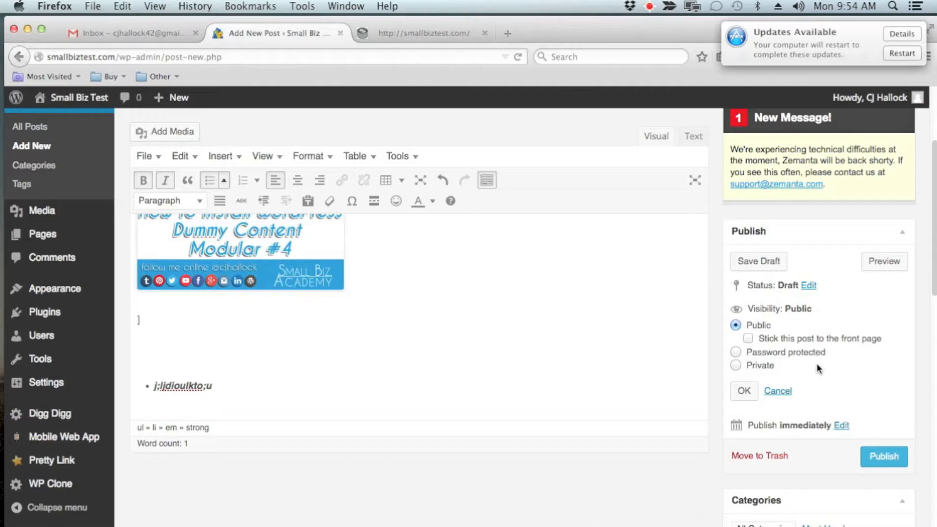
scroll(815, 367, "down", 3)
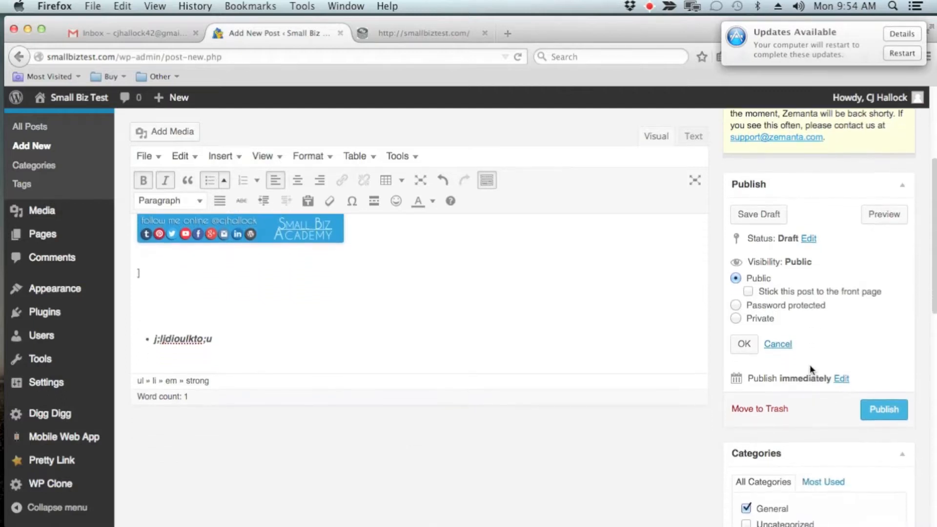
left_click(744, 343)
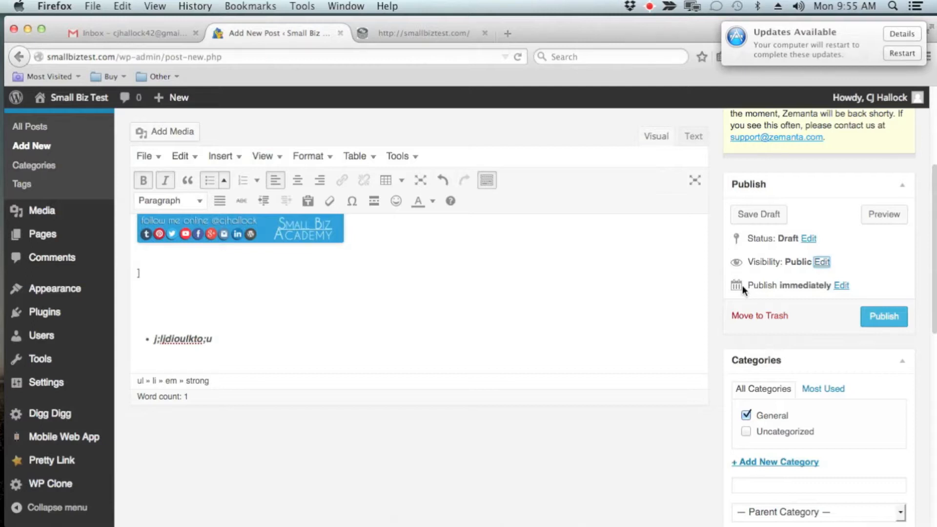
Examine the date and time fields for scheduling the post's publication, and close them.
left_click(840, 286)
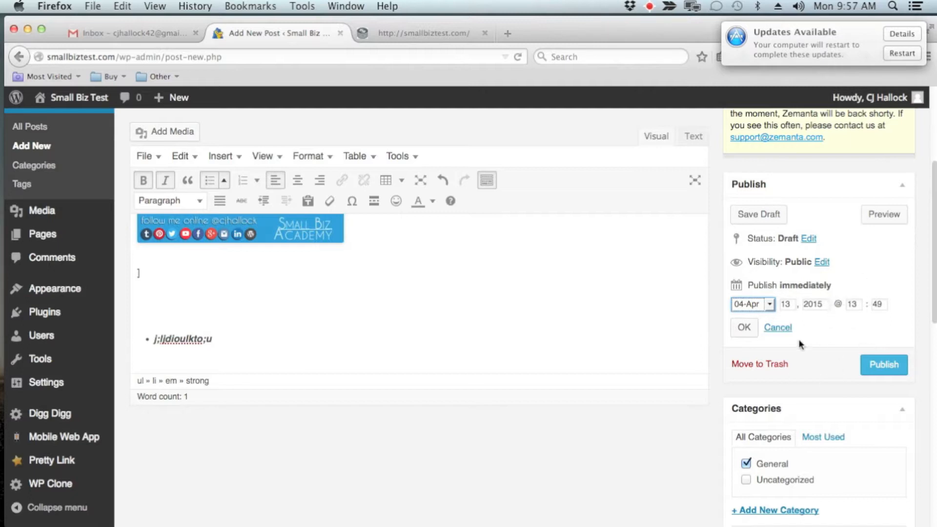
left_click(787, 304)
left_click(743, 335)
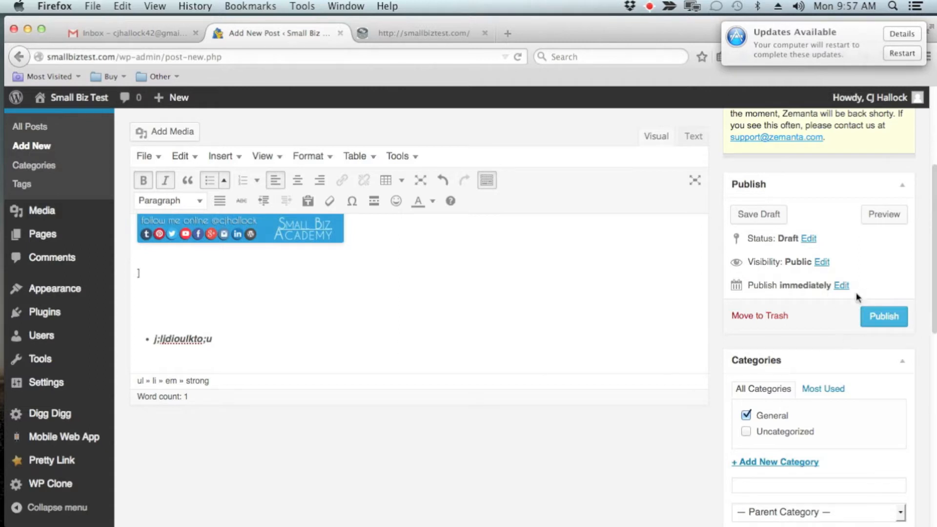
Move the unpublished post to the trash and confirm leaving the editing page.
left_click(763, 322)
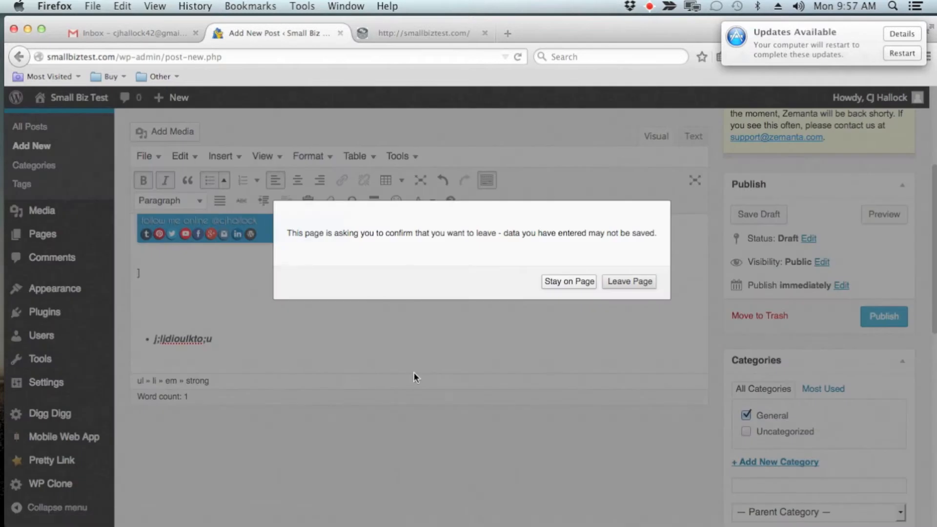
left_click(637, 282)
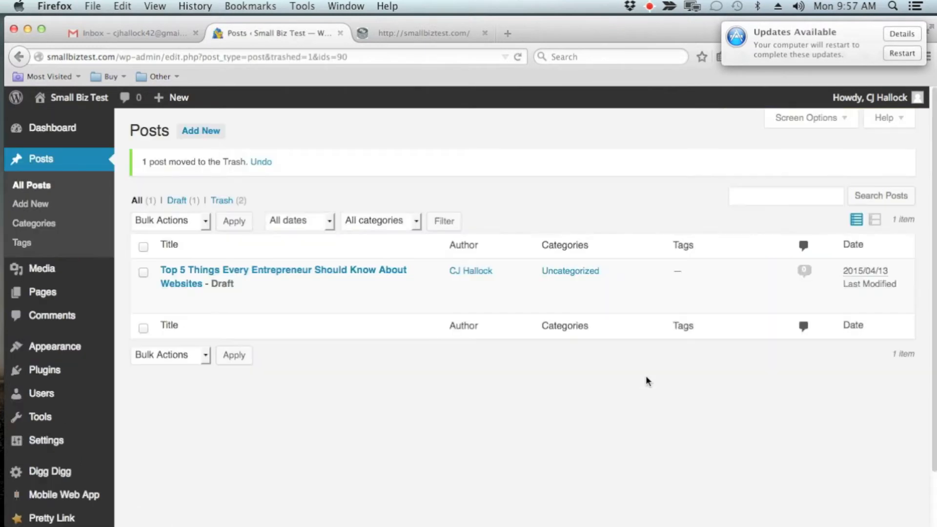
mouse_move(71, 275)
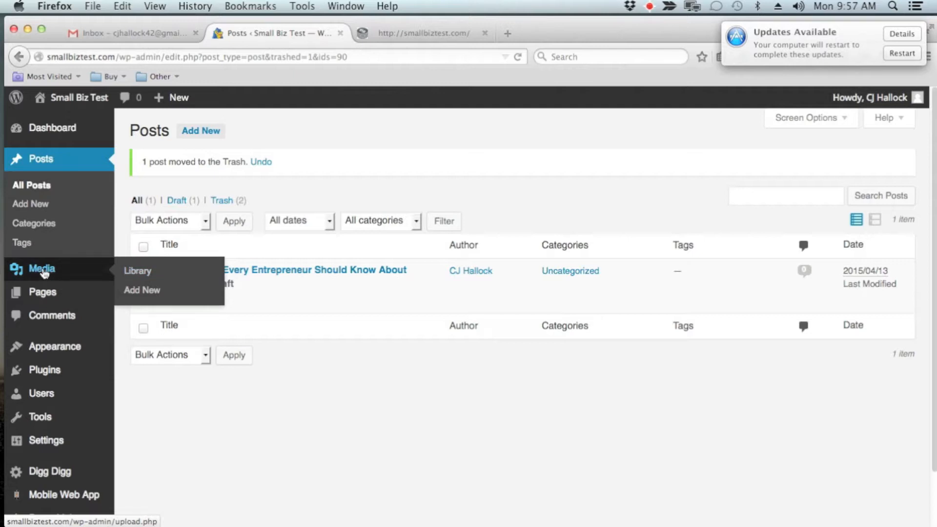
Open the Media Library, examine its file upload area and the desktop image files available for uploading, and close the upload area.
left_click(145, 274)
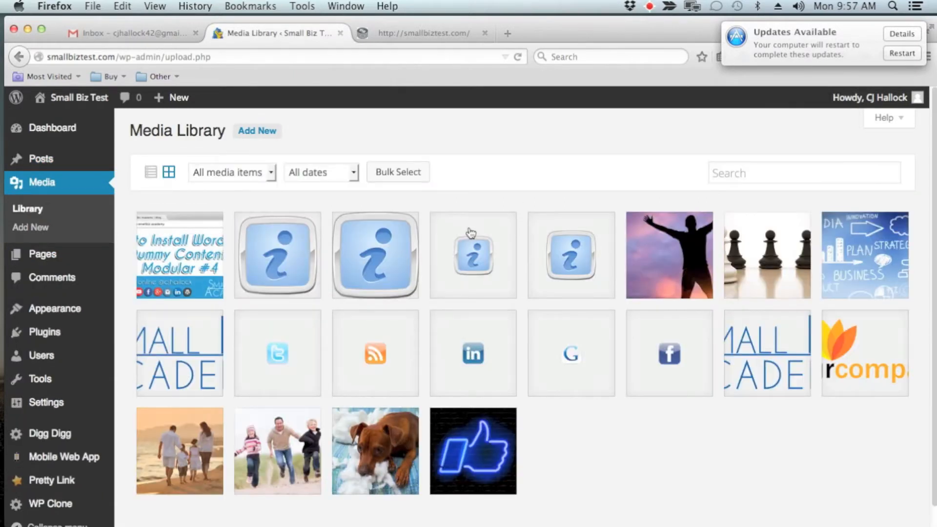
left_click(257, 131)
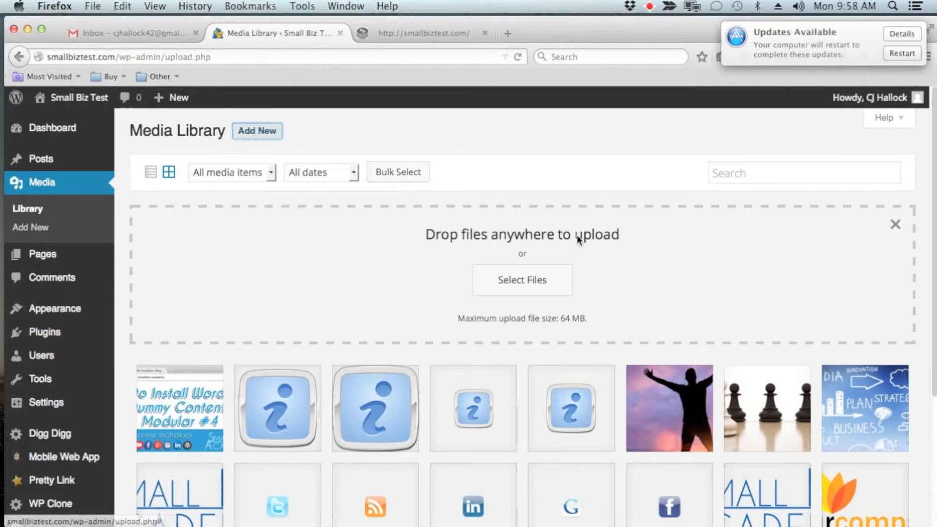
left_click_drag(695, 29, 585, 37)
mouse_move(858, 293)
left_mouse_down()
mouse_move(235, 278)
mouse_move(503, 266)
mouse_move(856, 295)
left_mouse_up()
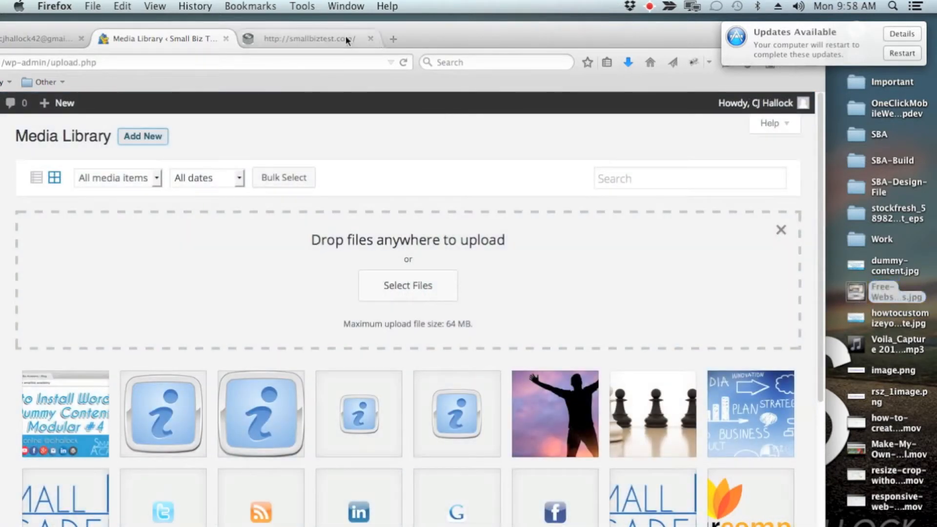
left_click_drag(315, 25, 428, 19)
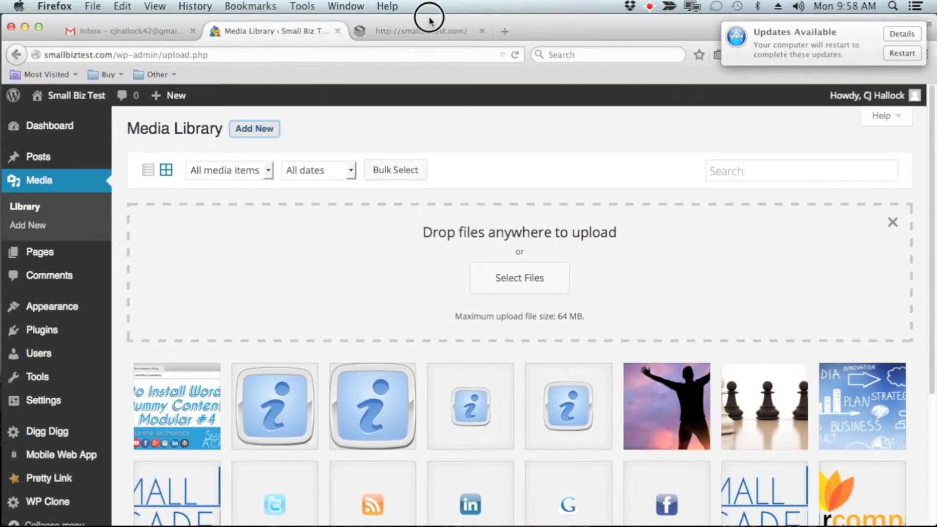
left_click(890, 221)
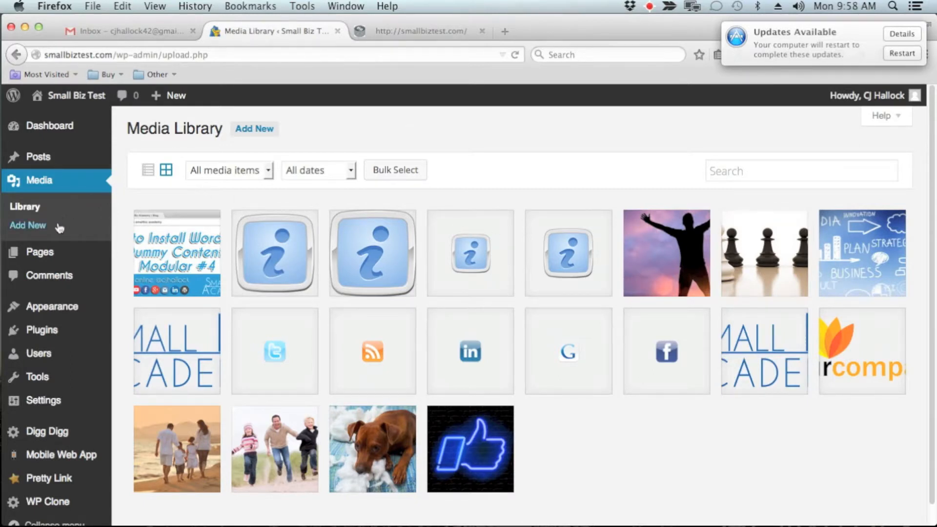
Open the editor for a new page and examine its content, publishing, Page Attributes and Featured Image options.
mouse_move(64, 254)
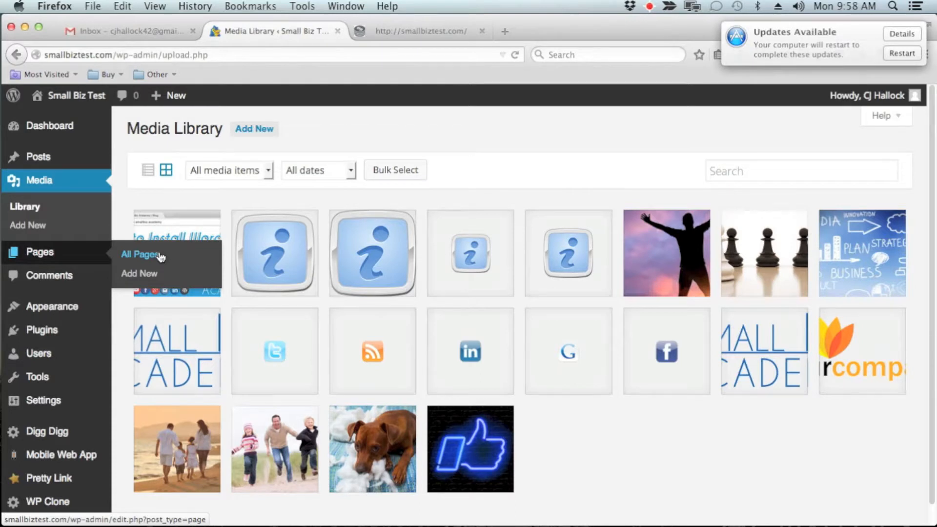
left_click(149, 274)
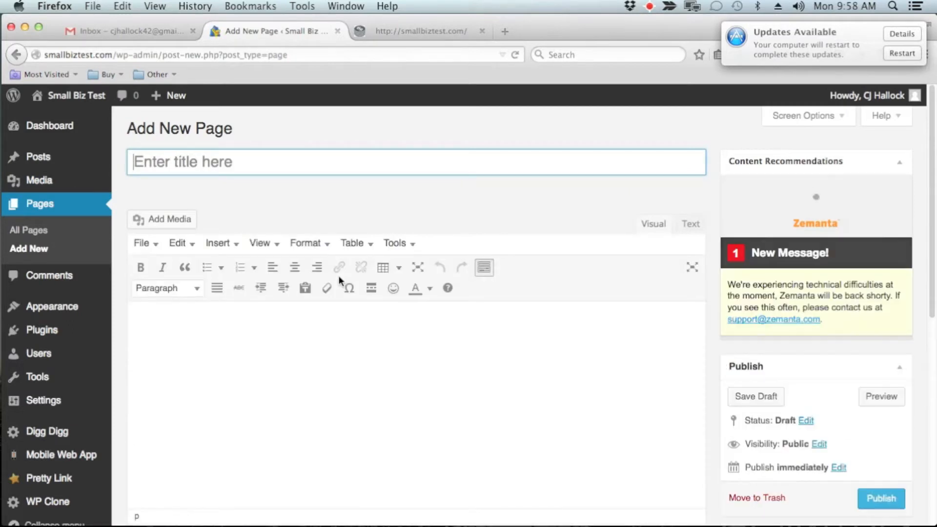
scroll(339, 275, "down", 2)
scroll(339, 275, "down", 5)
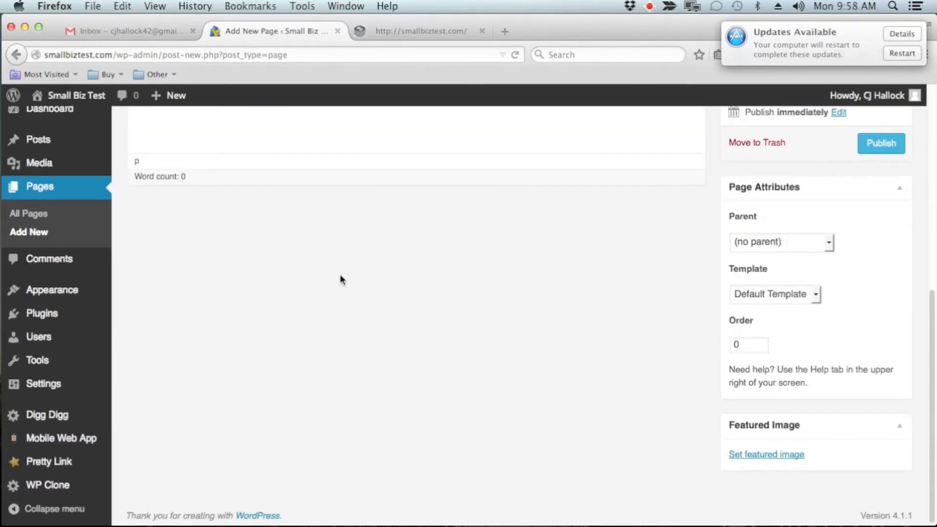
scroll(340, 274, "up", 3)
scroll(340, 275, "up", 2)
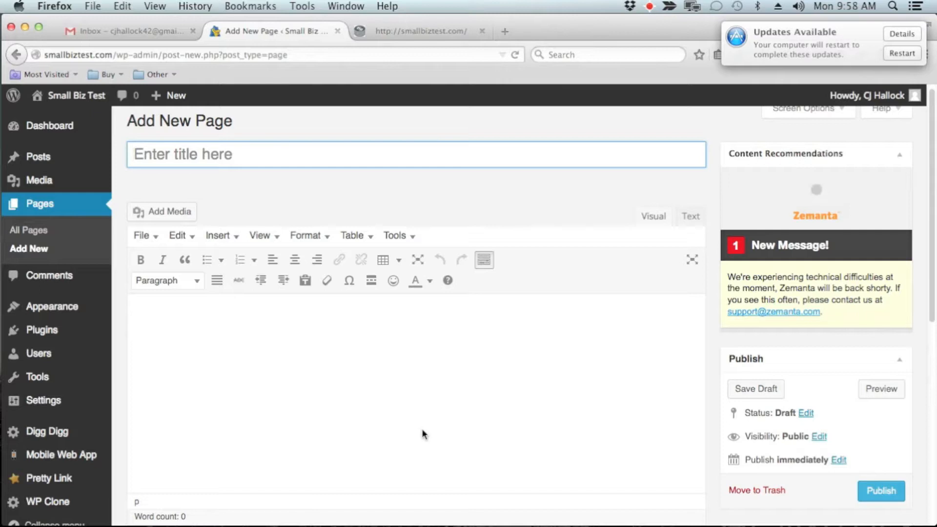
Try inserting random text into the third paragraph of the About page, and leave for the Comments section without saving.
left_click(29, 230)
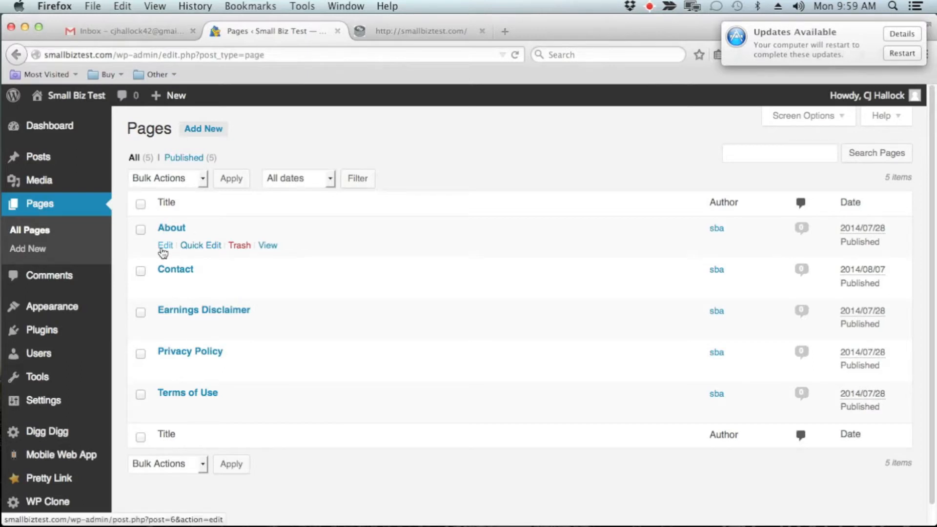
left_click(164, 245)
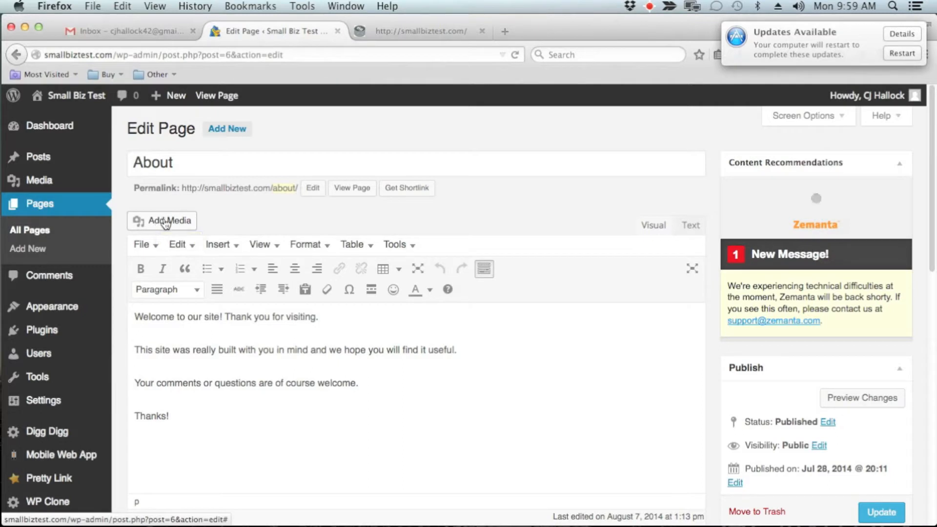
left_click(193, 383)
type(".ljlkdujti")
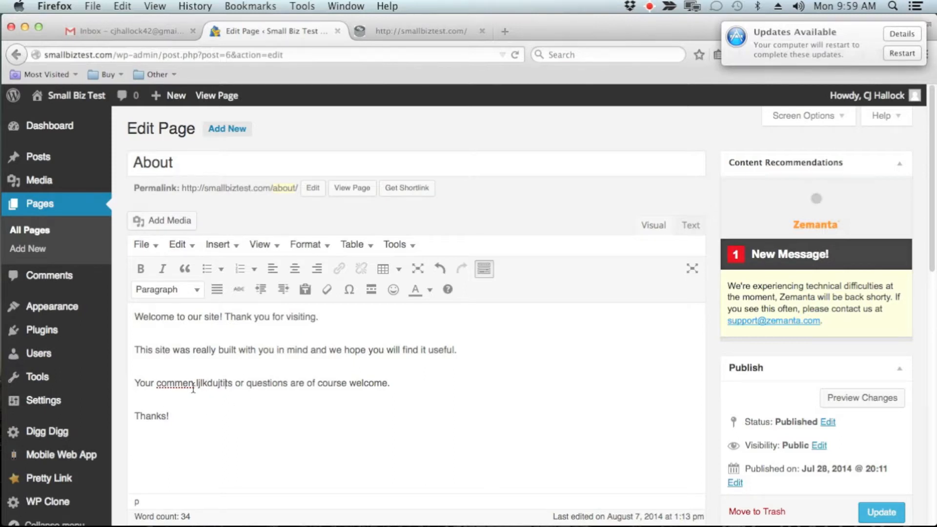
left_click(81, 277)
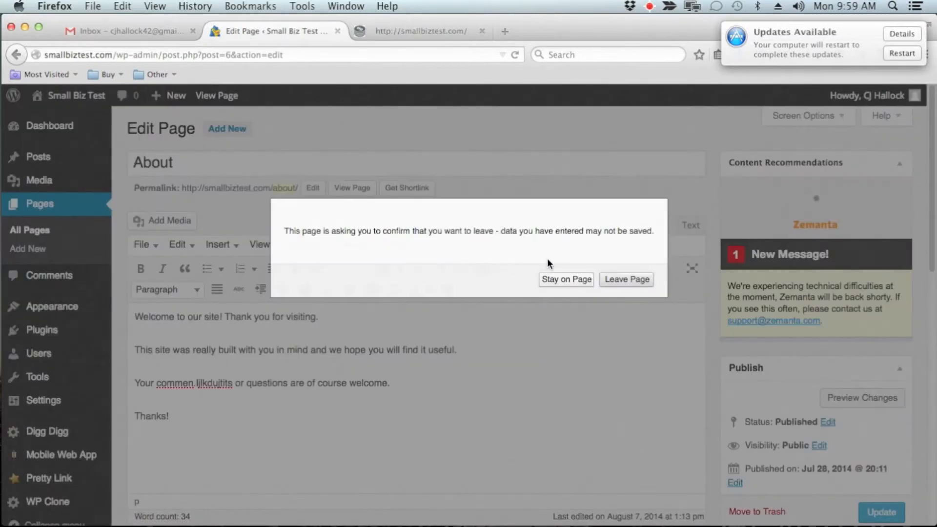
left_click(627, 279)
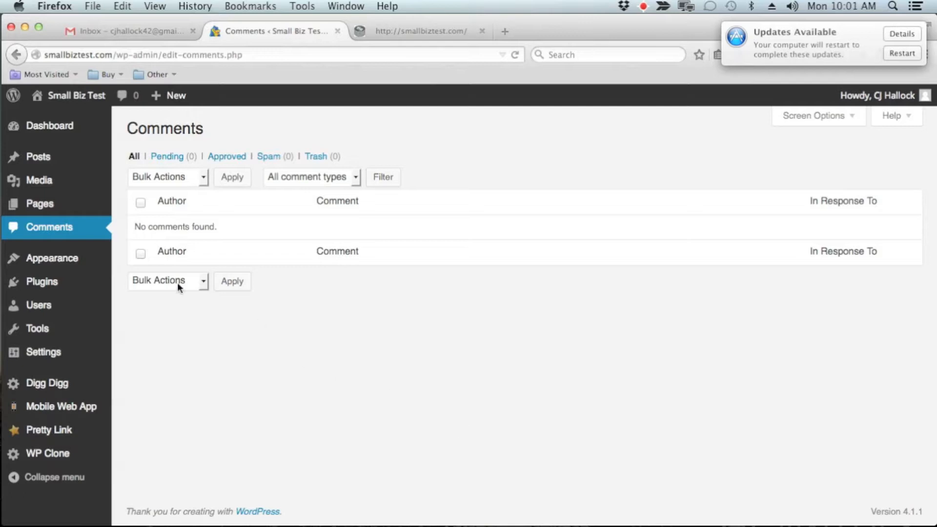
Open the installed themes, start customizing the active theme, and examine the Site Title & Tagline and Navigation settings.
mouse_move(84, 264)
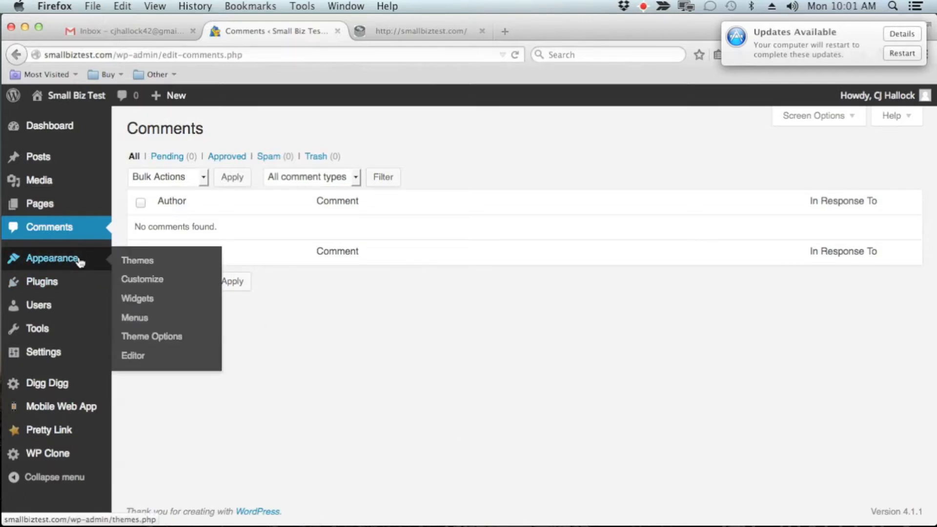
left_click(80, 262)
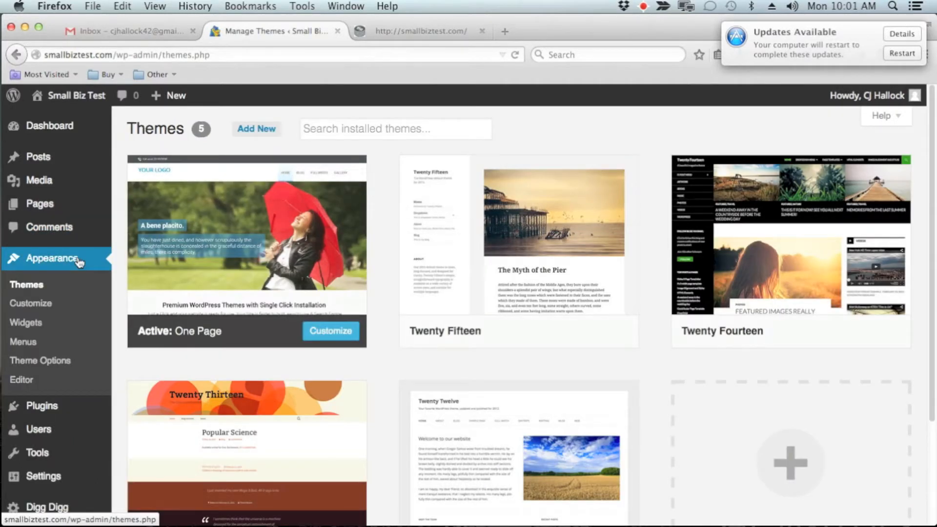
left_click(51, 306)
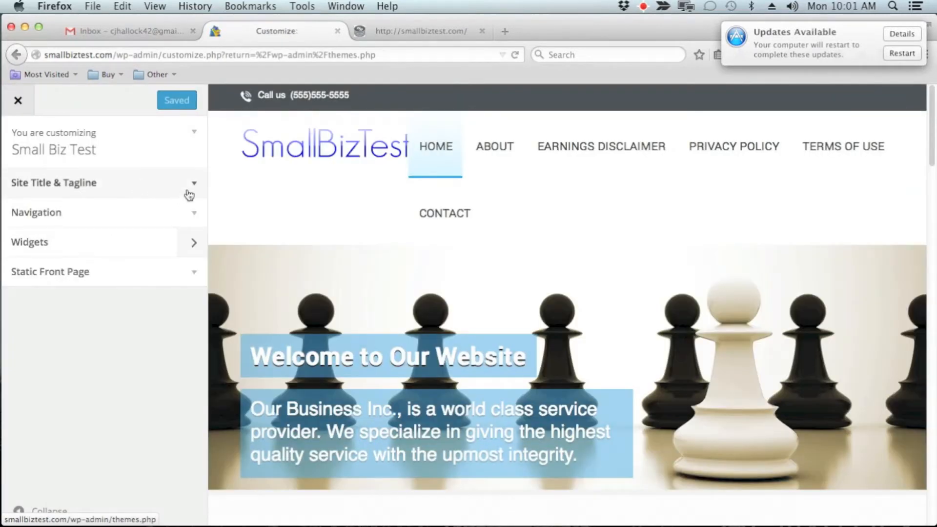
left_click(188, 193)
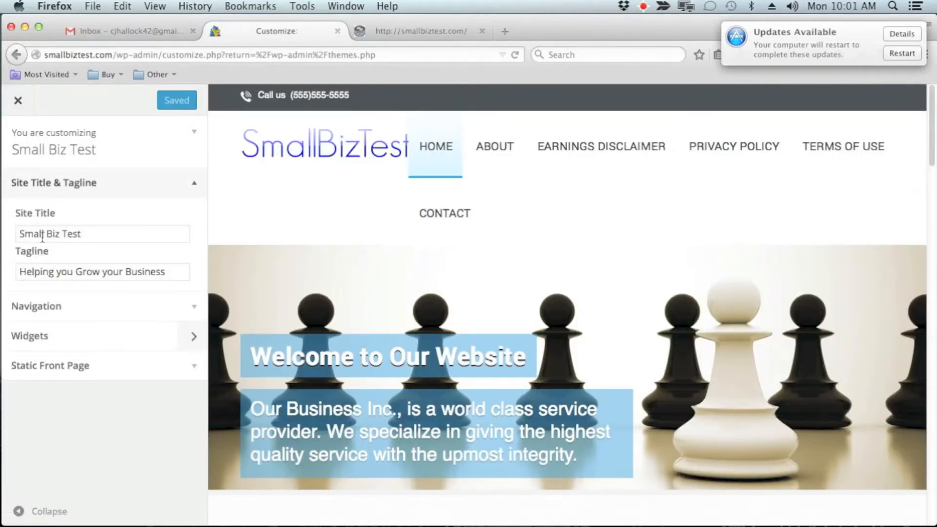
left_click(189, 306)
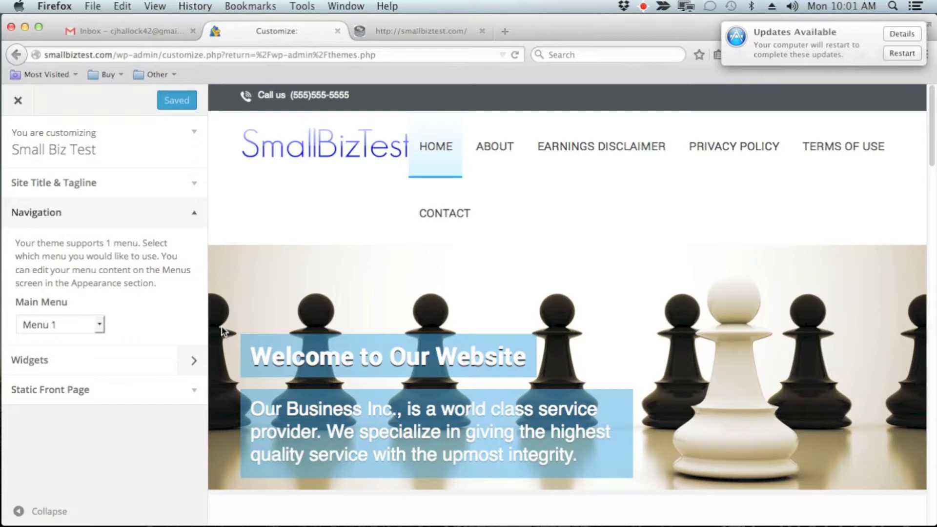
Open the theme's Widgets settings and examine the site preview from the header down to the footer widgets.
left_click(189, 361)
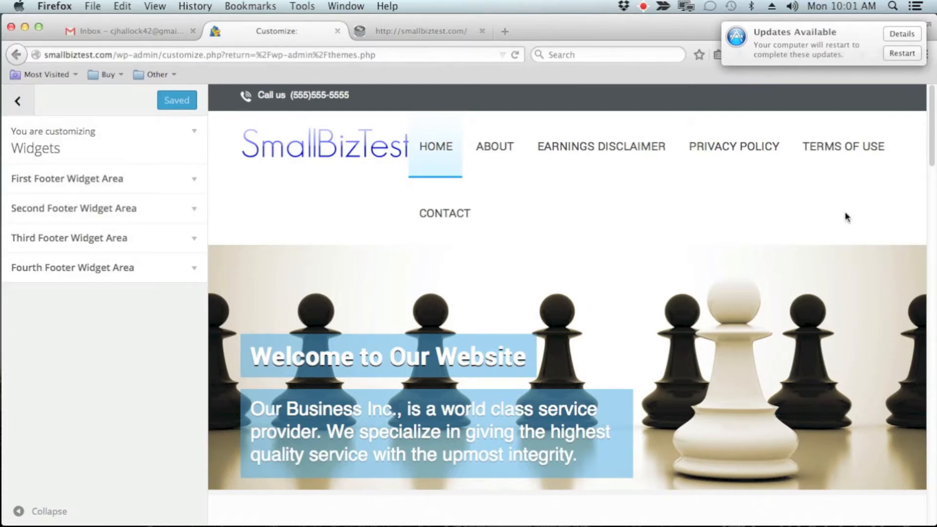
scroll(854, 262, "down", 7)
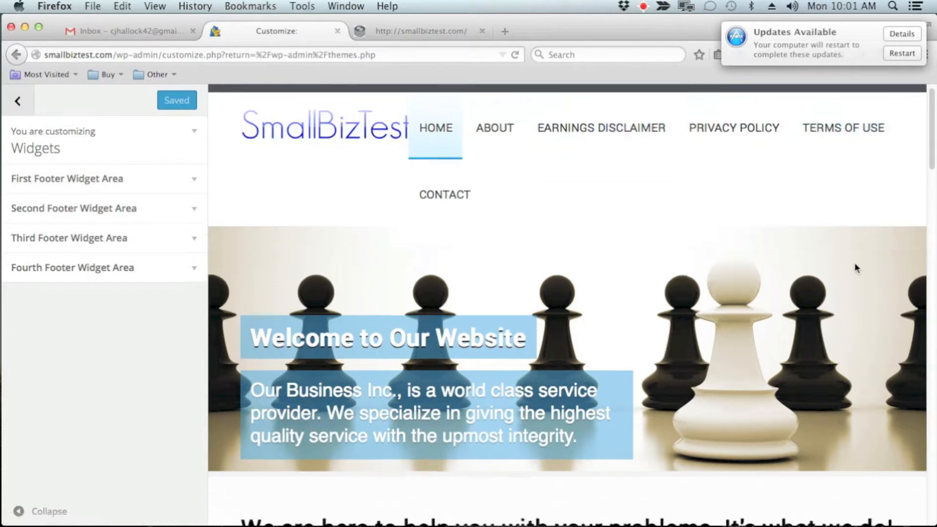
scroll(855, 267, "down", 10)
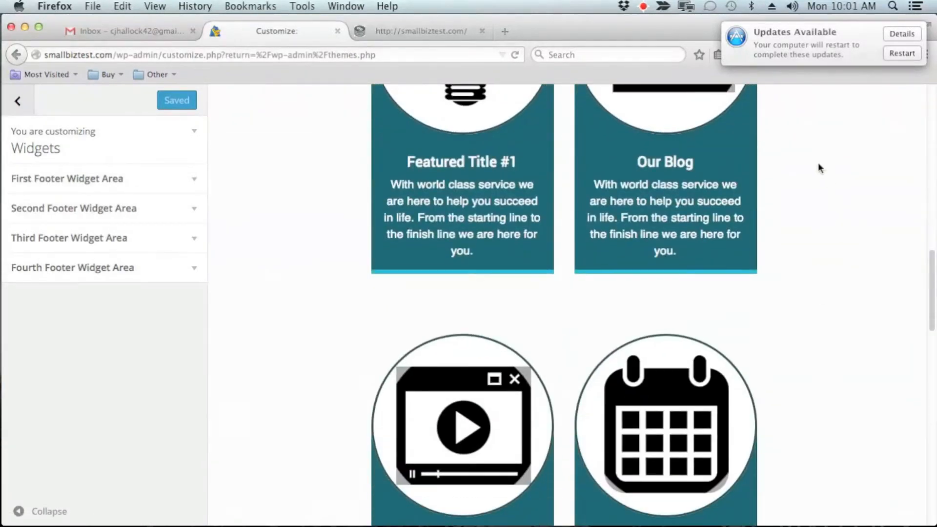
scroll(747, 335, "up", 9)
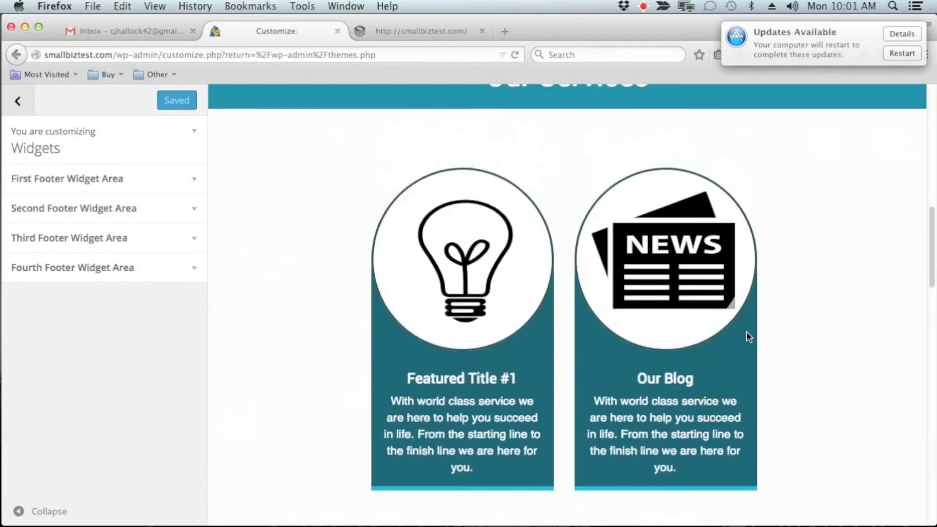
scroll(746, 332, "up", 7)
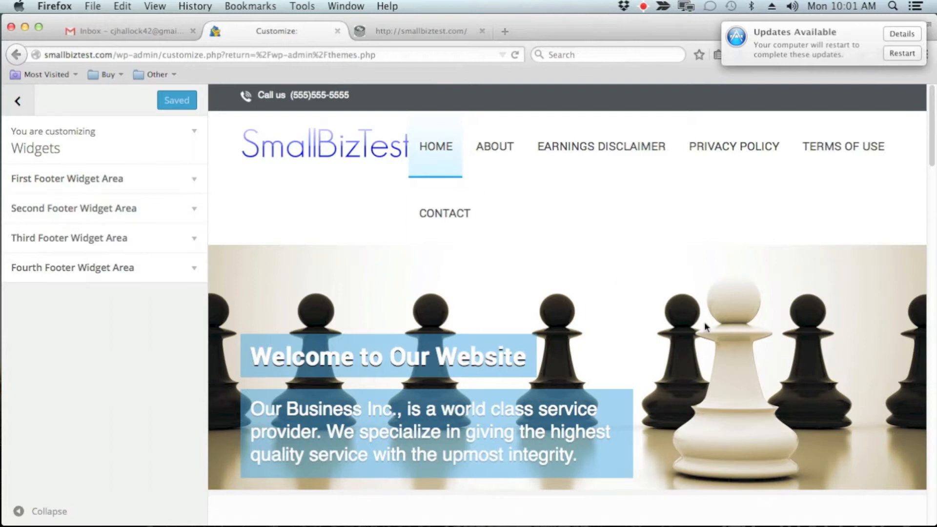
scroll(710, 344, "down", 12)
scroll(709, 348, "down", 20)
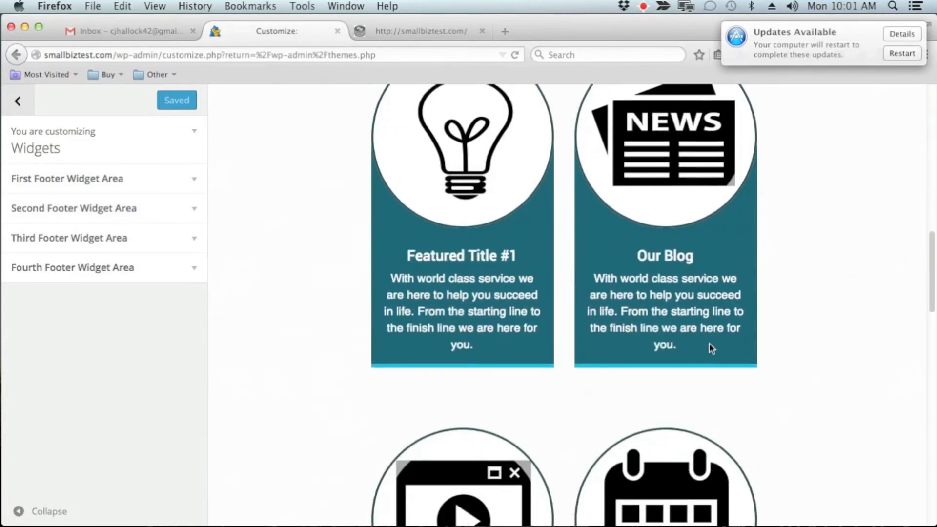
scroll(710, 347, "down", 8)
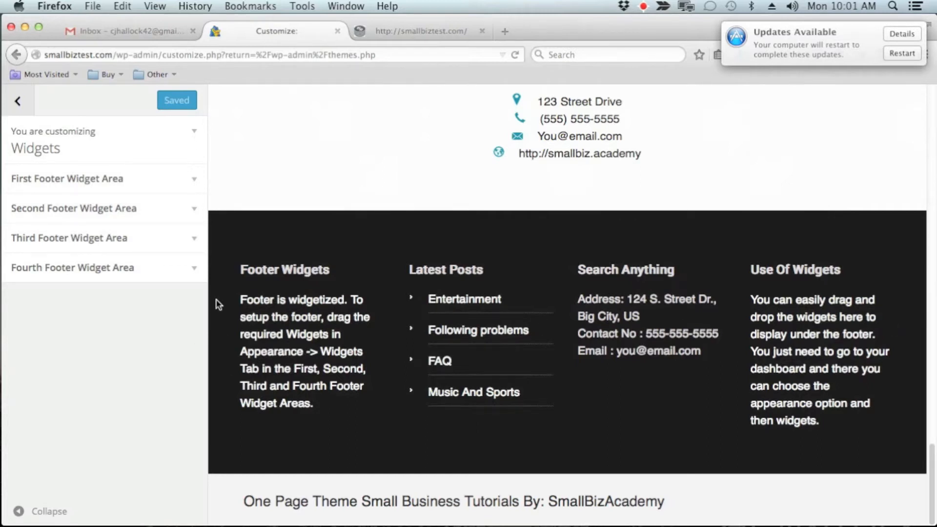
Try adding an RSS widget to the First Footer Widget Area.
left_click(195, 184)
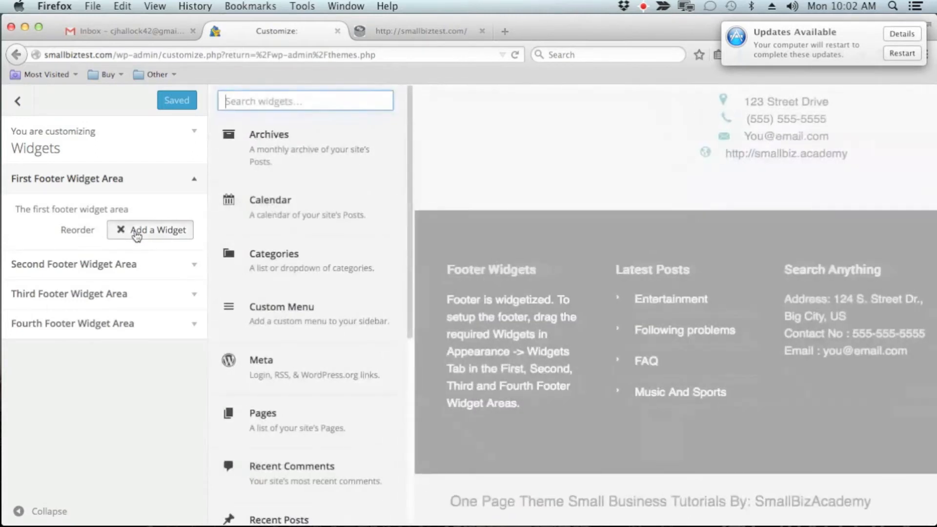
left_click(137, 237)
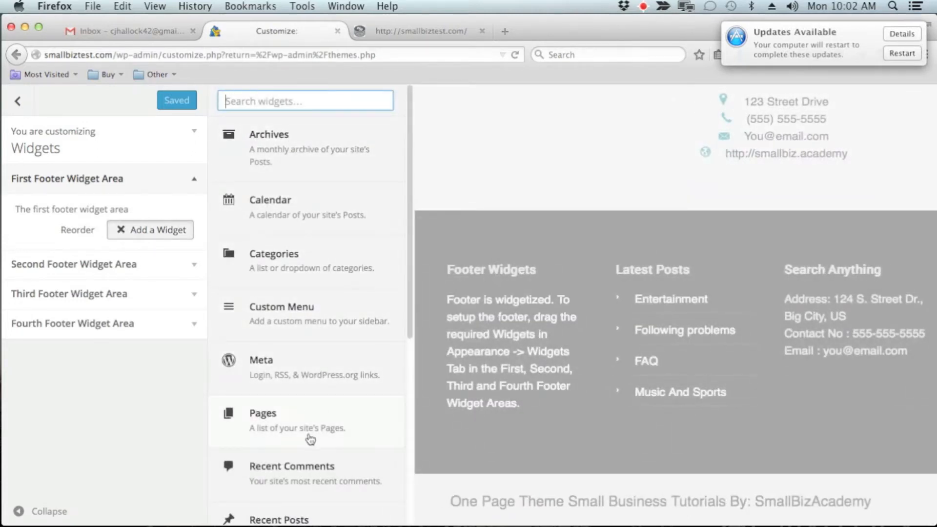
scroll(310, 439, "down", 3)
scroll(307, 328, "down", 3)
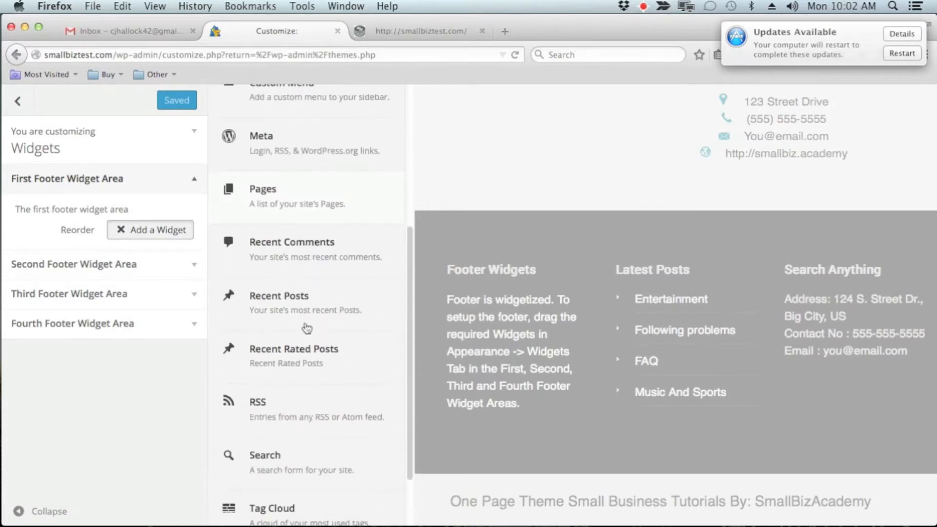
scroll(327, 359, "down", 2)
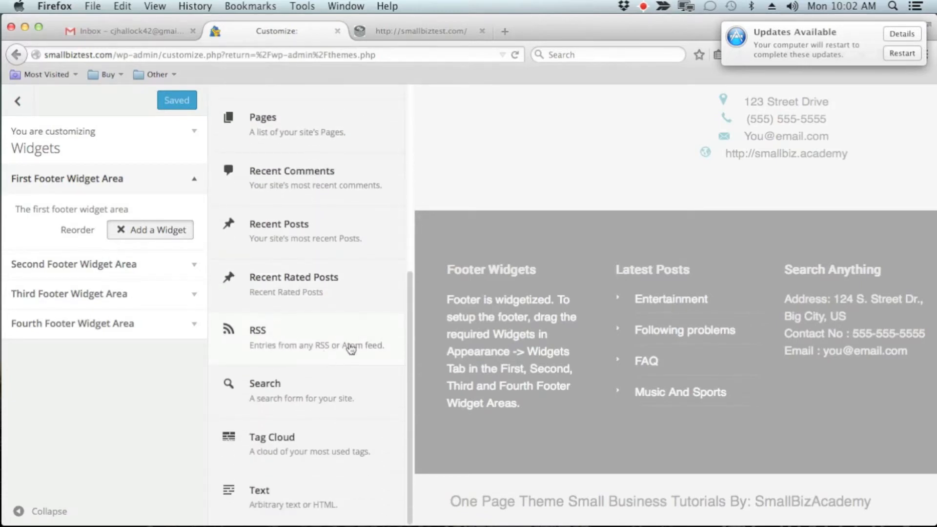
left_click(306, 341)
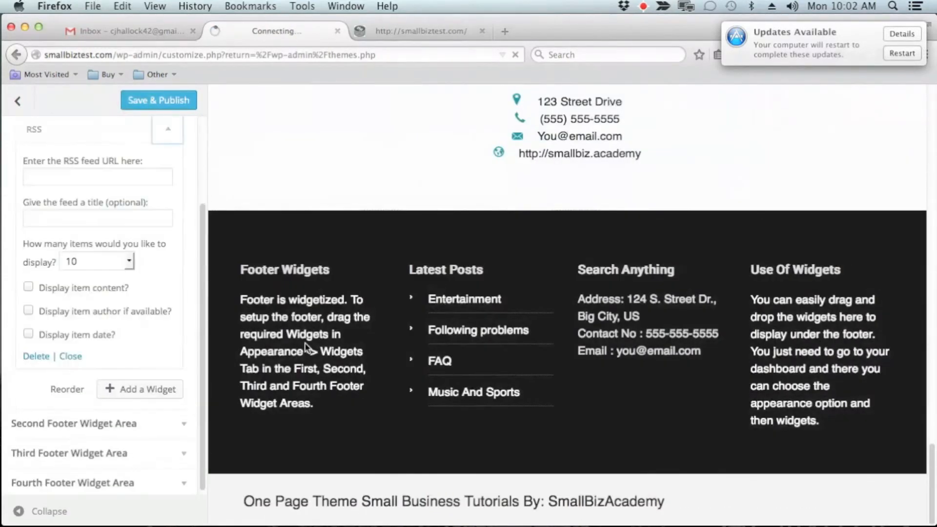
Delete the RSS widget from the First Footer Widget Area.
scroll(130, 207, "up", 2)
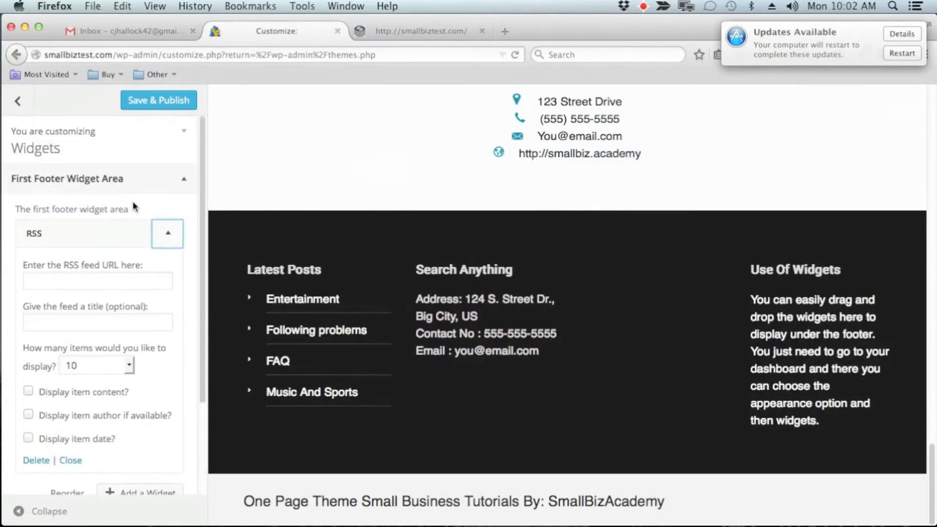
scroll(134, 205, "down", 1)
left_click(37, 385)
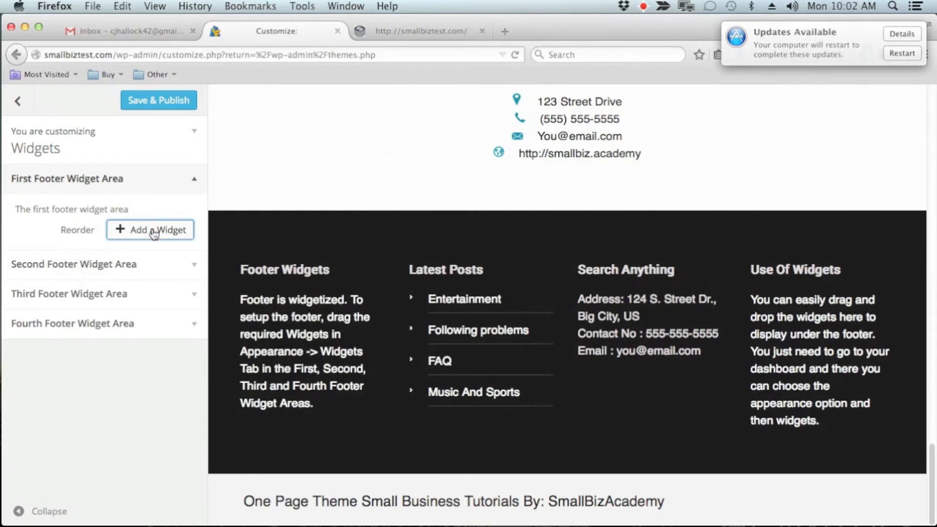
Add a Meta widget to the Fourth Footer Widget Area and collapse its settings.
left_click(154, 230)
scroll(349, 321, "down", 3)
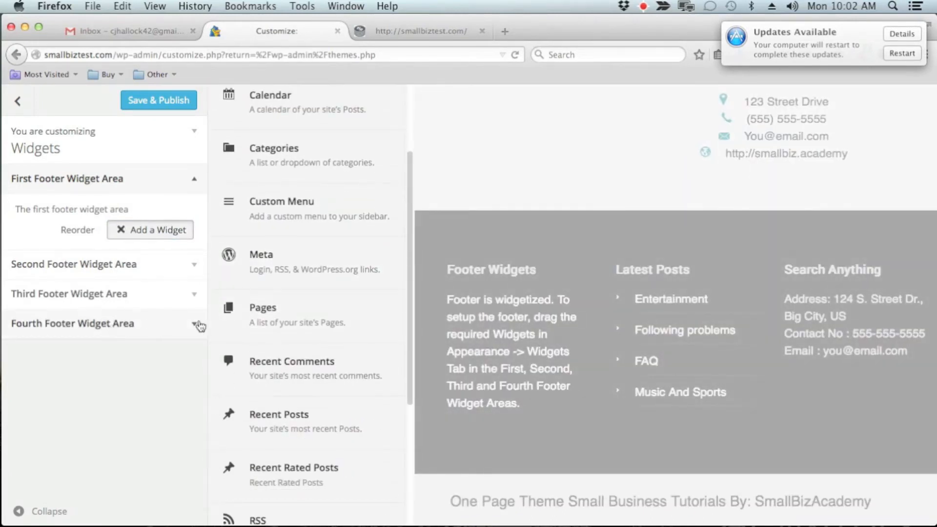
left_click(195, 323)
left_click(140, 323)
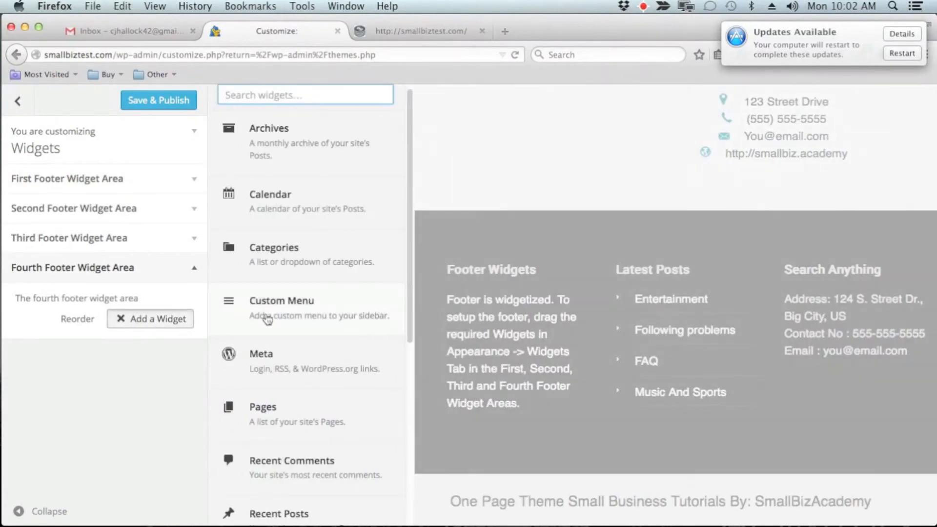
scroll(266, 303, "down", 3)
left_click(290, 228)
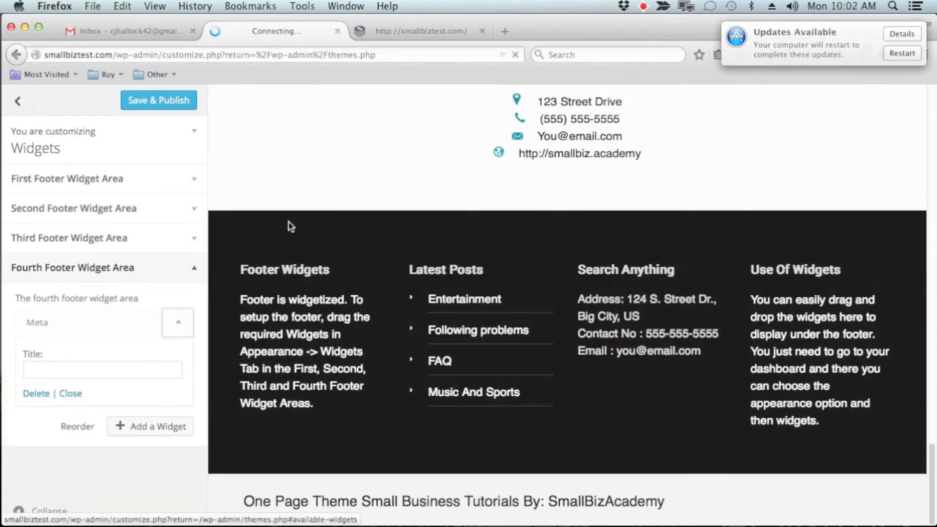
left_click(176, 337)
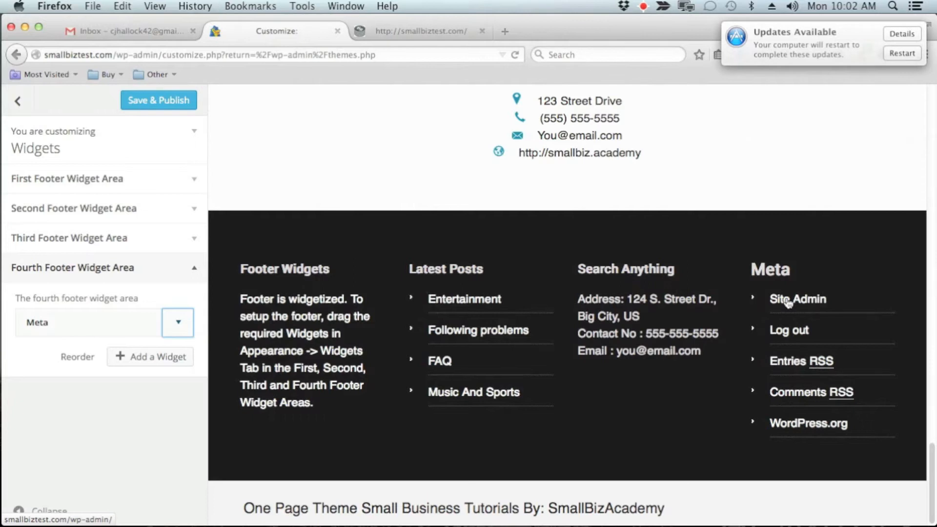
left_click(190, 267)
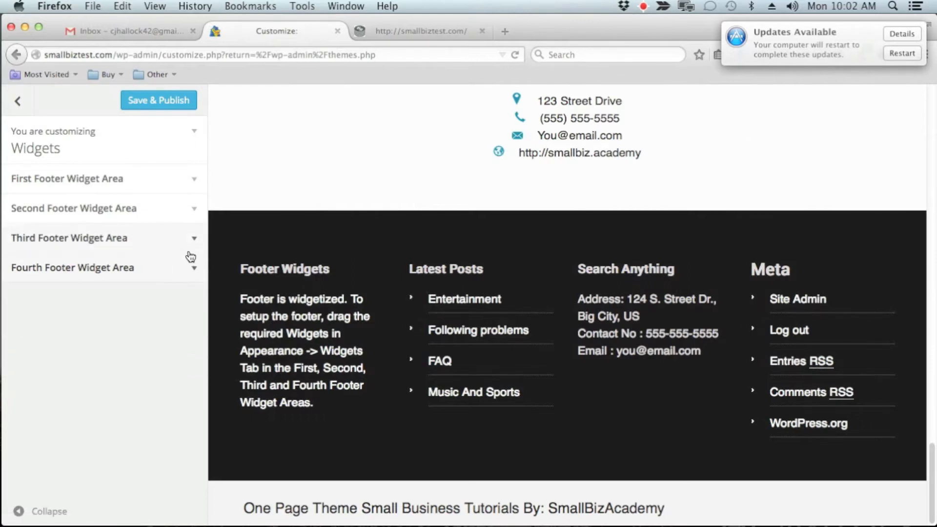
Browse the widgets available for the Third Footer Widget Area, and save and publish the footer changes.
left_click(193, 246)
left_click(150, 289)
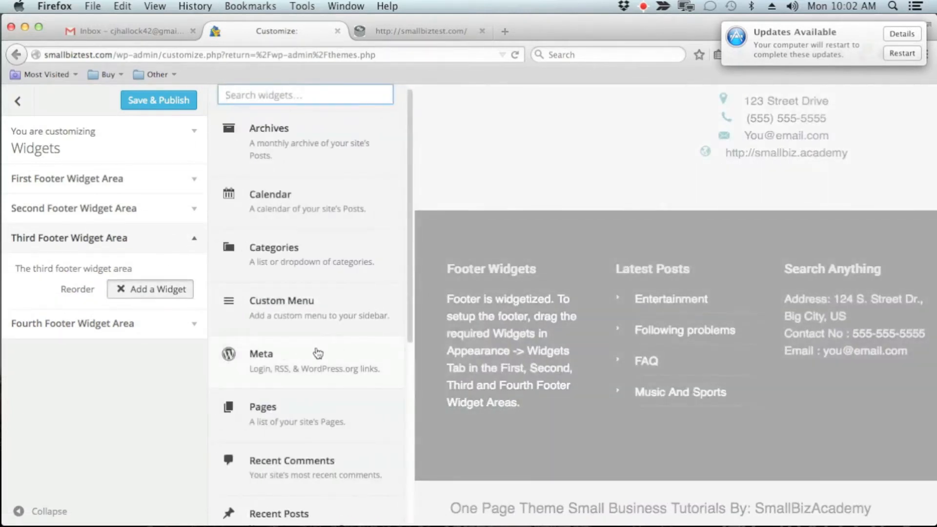
scroll(318, 352, "down", 2)
scroll(318, 352, "down", 5)
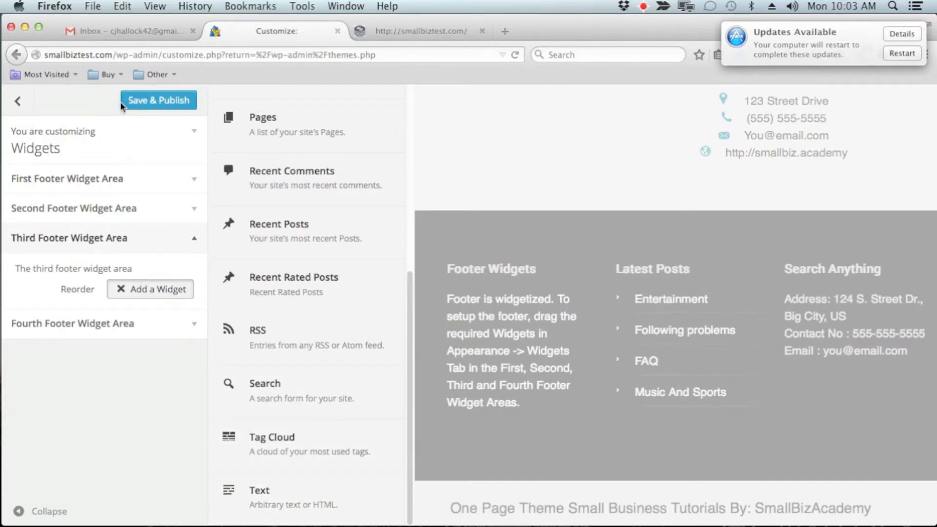
left_click(190, 104)
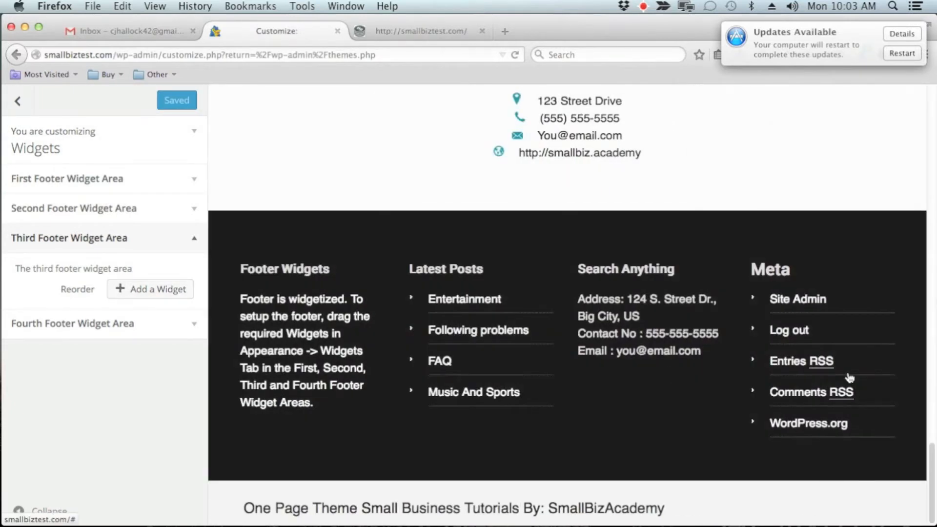
Examine the Static Front Page settings and the home page preview, and close the theme customizer.
left_click(17, 102)
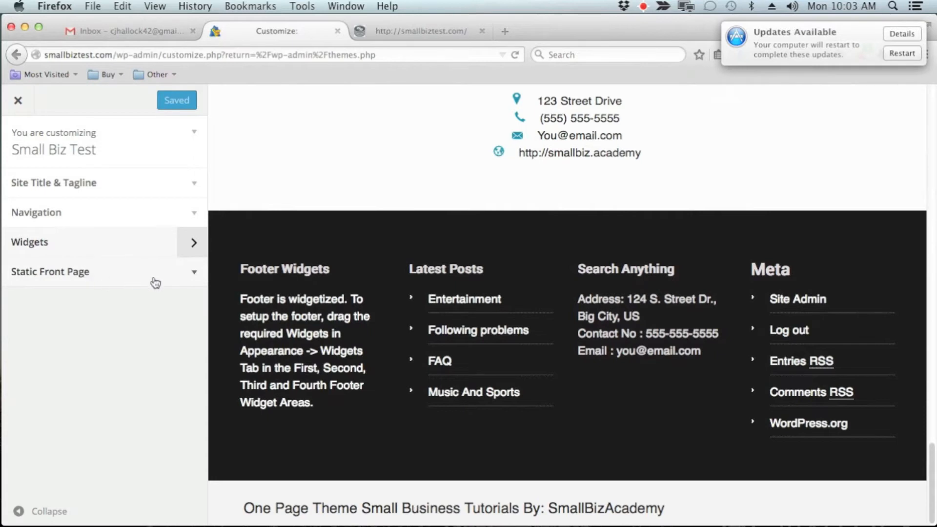
left_click(156, 283)
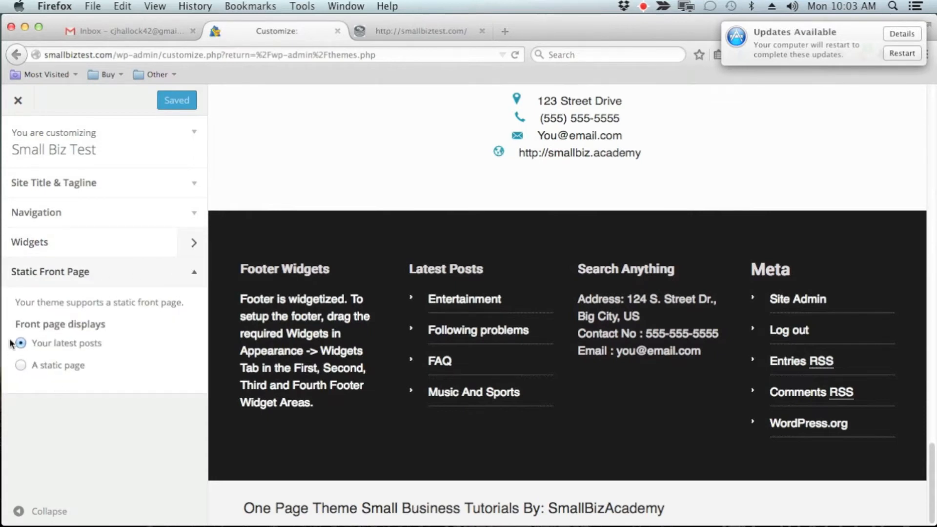
scroll(583, 309, "up", 15)
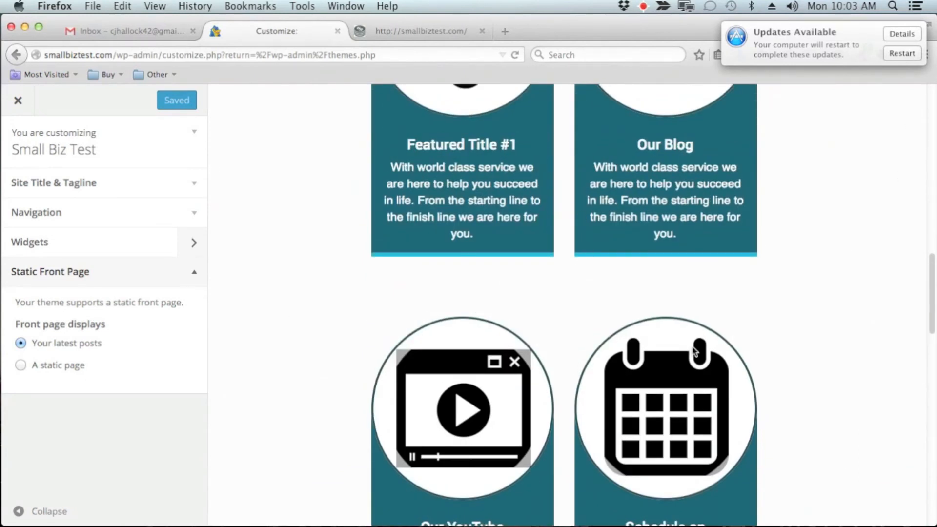
scroll(696, 352, "up", 15)
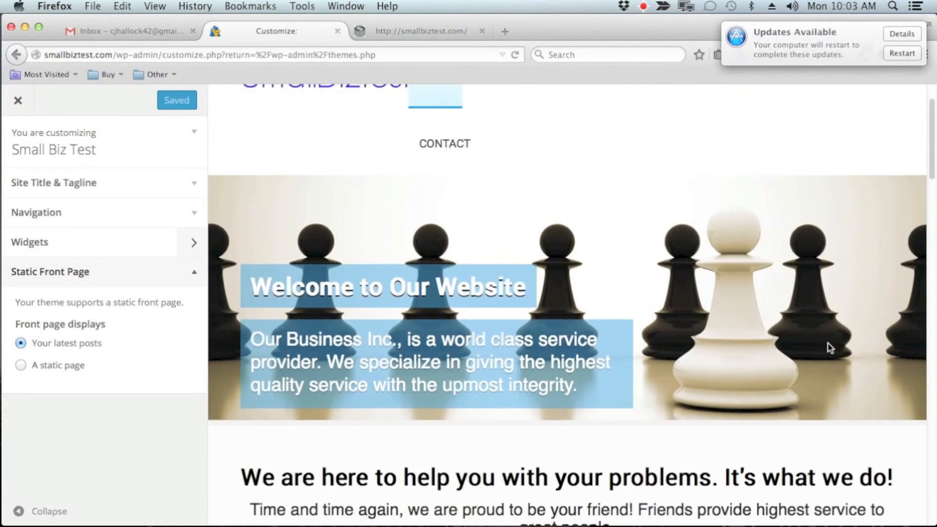
scroll(830, 348, "up", 2)
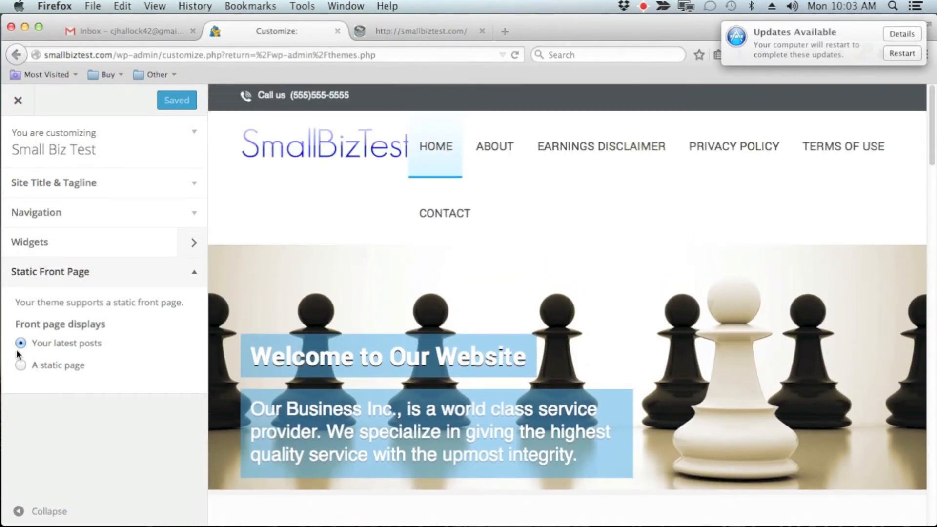
left_click(191, 273)
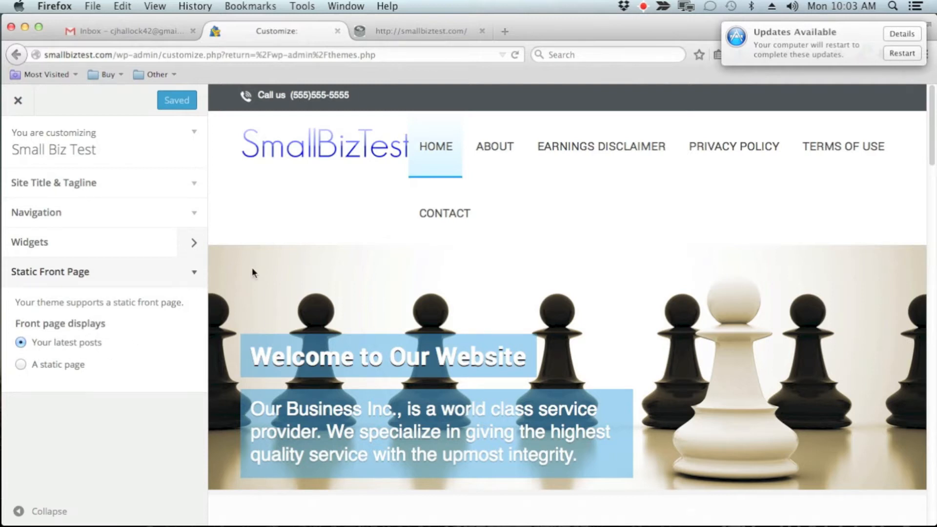
scroll(711, 396, "down", 5)
scroll(749, 418, "down", 10)
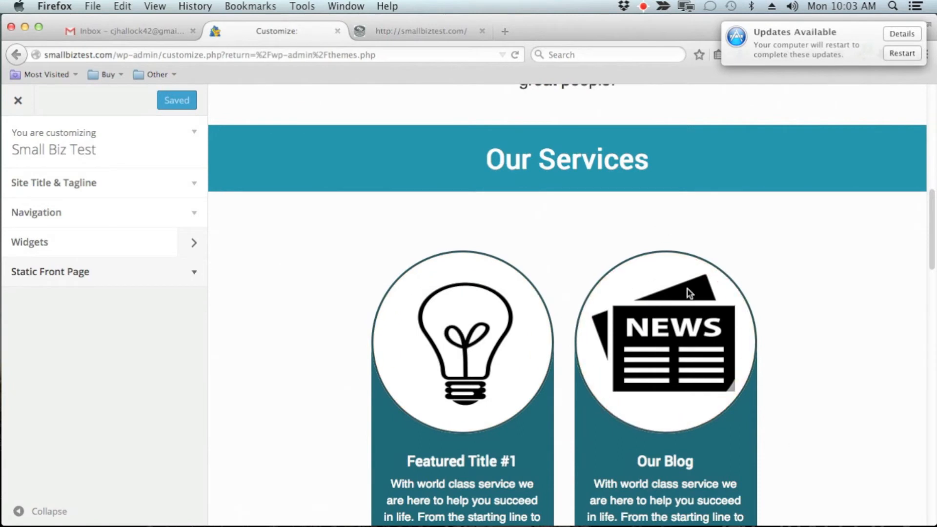
scroll(683, 319, "up", 15)
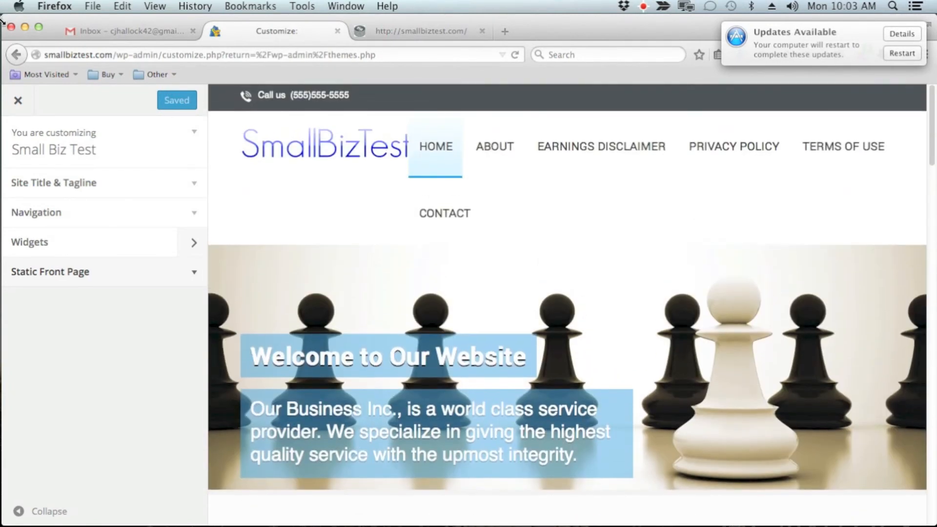
left_click(17, 100)
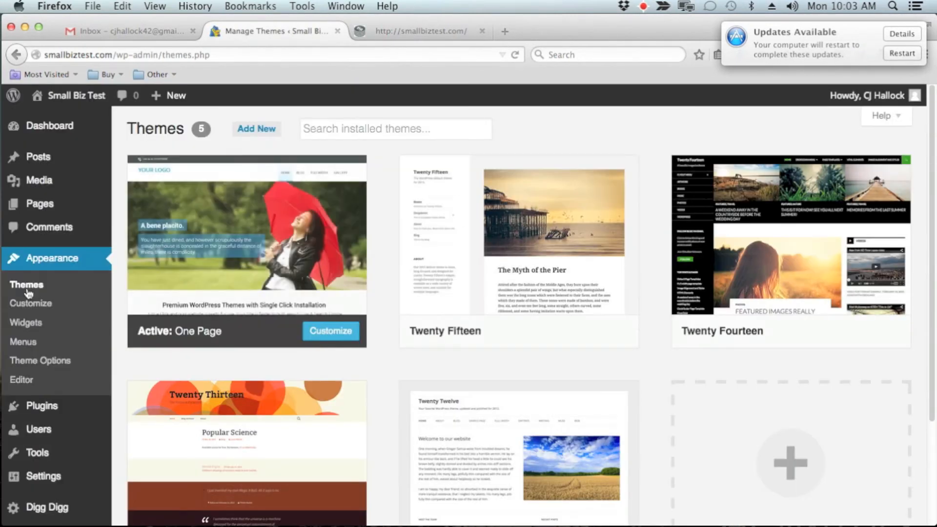
Open the Widgets page under Appearance, and examine the structure and settings of Menu 1 on the Menus page.
left_click(30, 324)
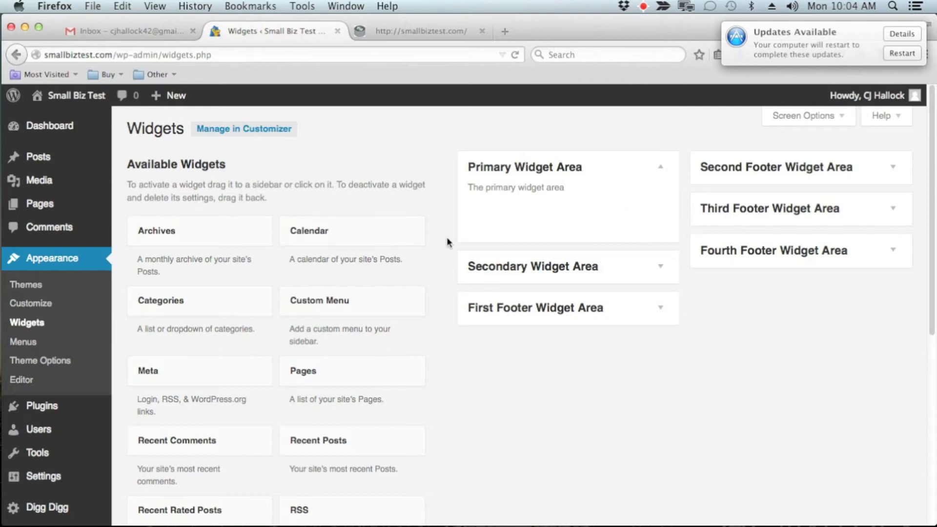
left_click(23, 342)
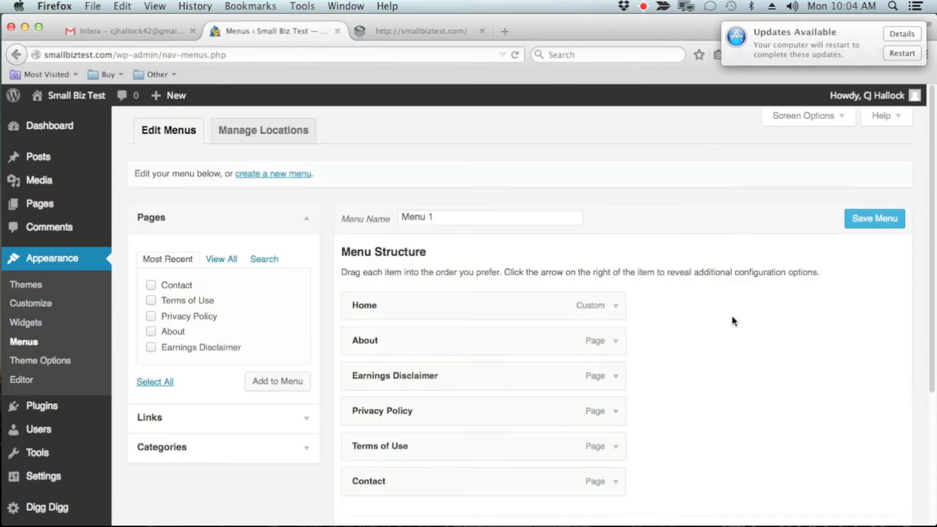
scroll(751, 293, "down", 1)
scroll(763, 311, "down", 3)
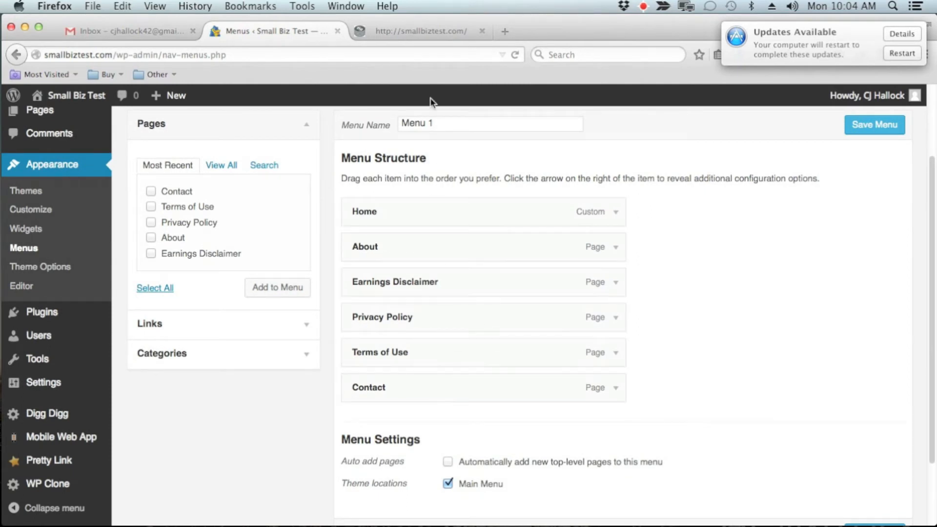
Open the live site in a new tab and examine its navigation menu.
mouse_move(78, 99)
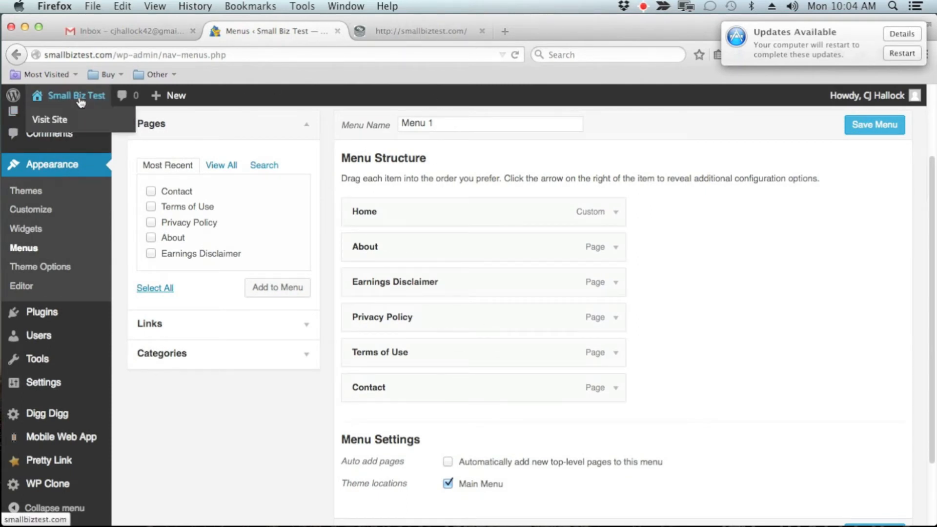
right_click(58, 120)
left_click(115, 131)
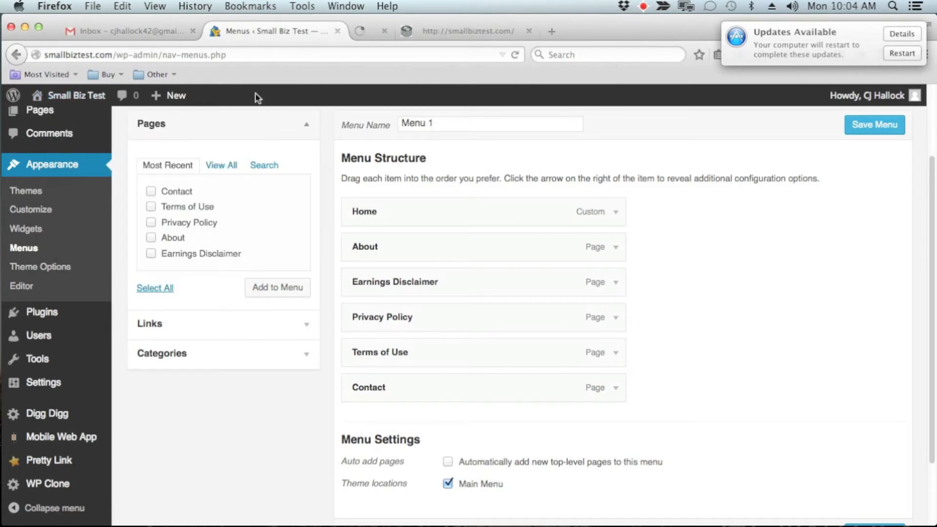
key("ctrl+Tab")
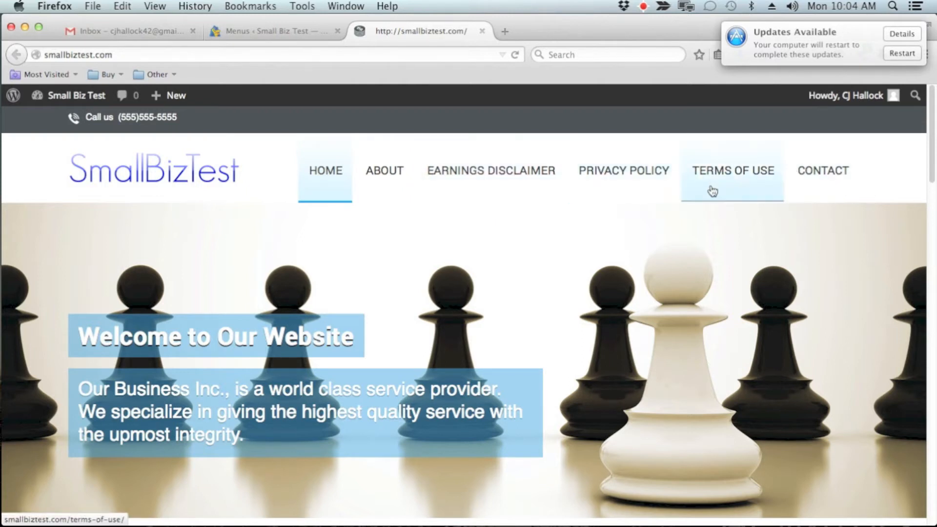
In Menu 1, move Earnings Disclaimer below Terms of Use, make About a sub item of Home, and save the menu.
left_click(281, 27)
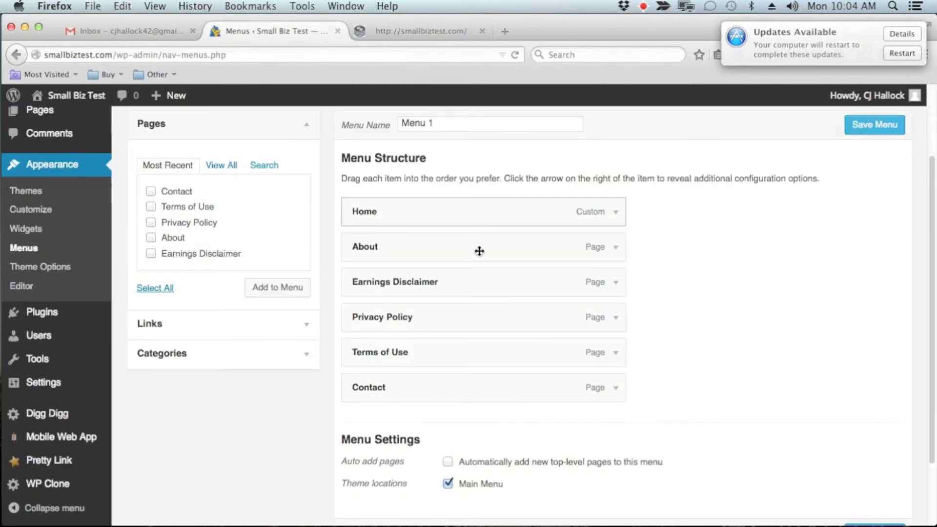
left_click_drag(433, 280, 436, 353)
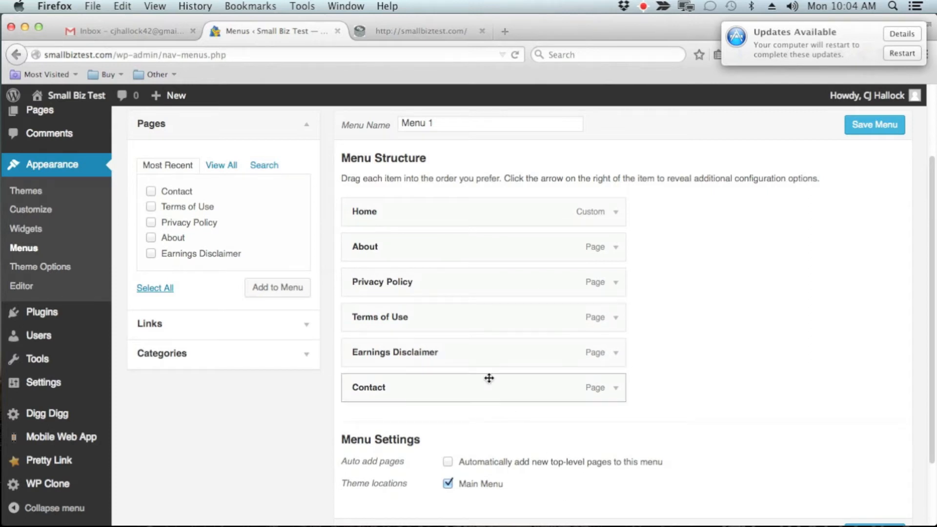
left_click_drag(399, 256, 425, 257)
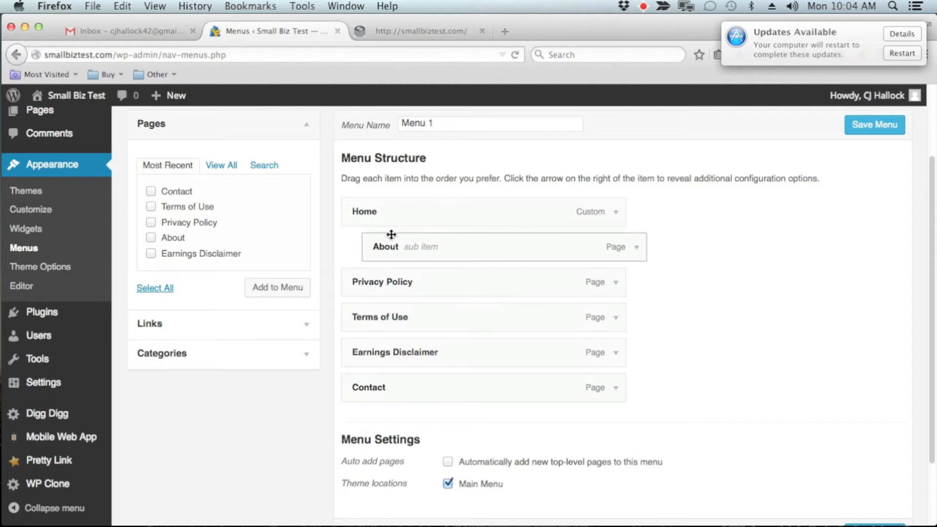
left_click(874, 125)
Reload the live site and check the new menu order and the sub item under Home.
left_click(385, 31)
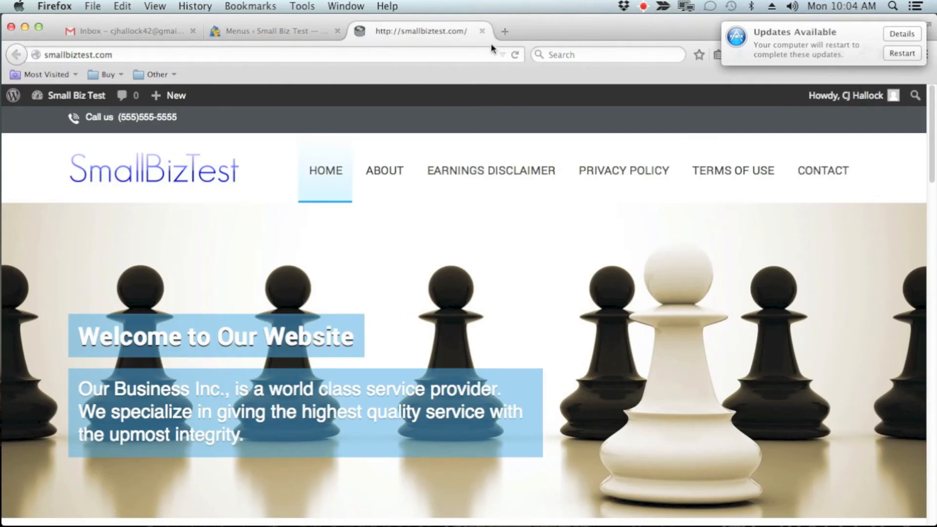
left_click(515, 55)
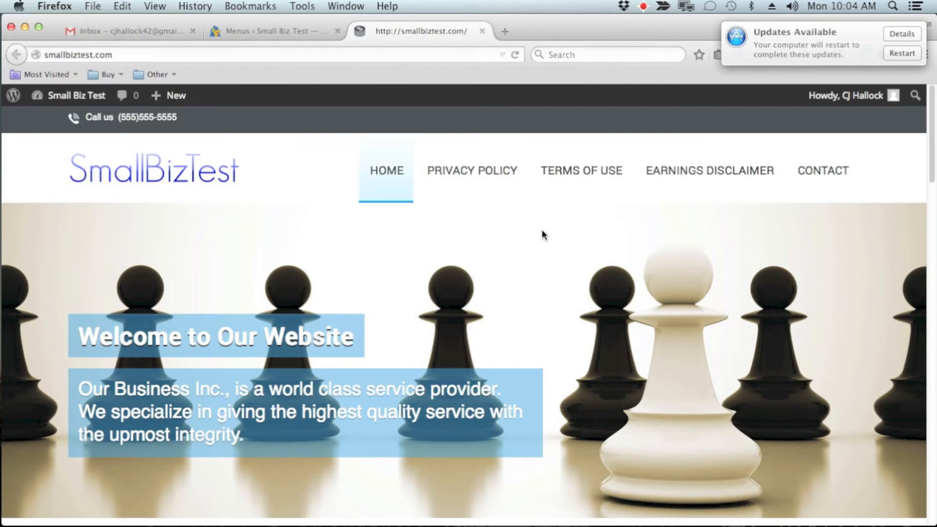
mouse_move(404, 197)
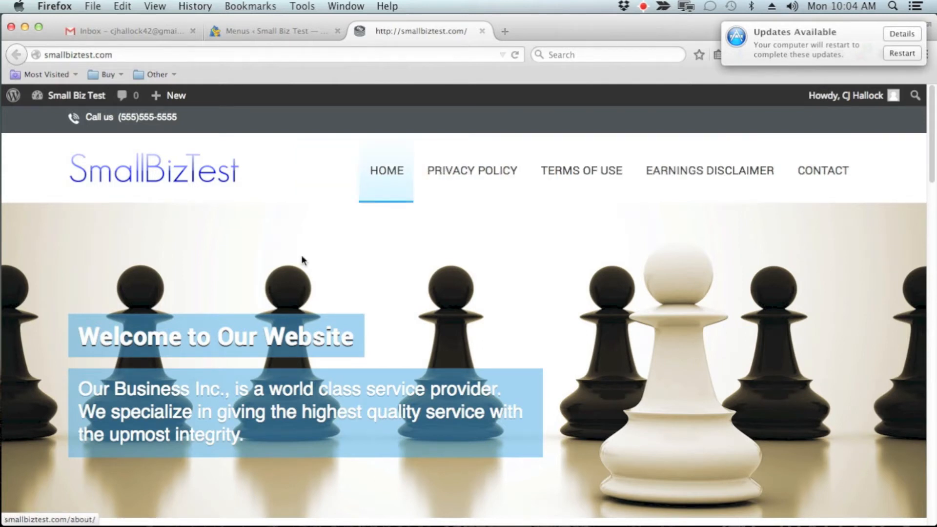
Make About a top-level item in Menu 1 again and save the menu.
left_click(292, 30)
left_click_drag(442, 371, 419, 369)
left_click(874, 248)
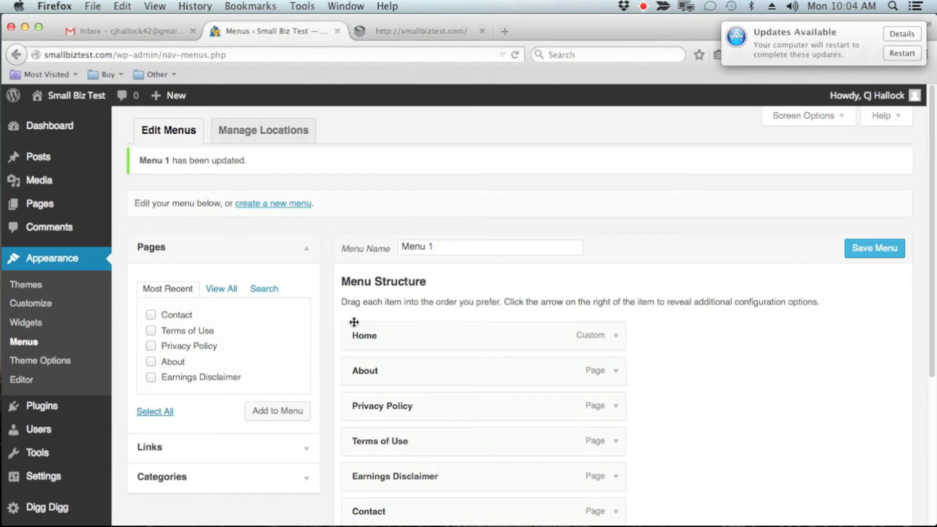
Examine the Links and Categories options for adding items to Menu 1.
scroll(595, 290, "down", 1)
scroll(595, 291, "down", 2)
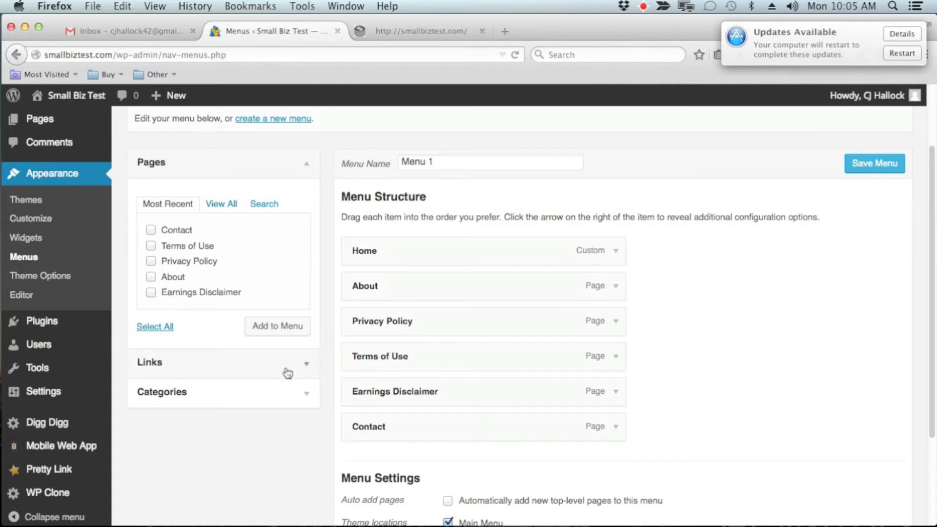
left_click(306, 366)
left_click(238, 238)
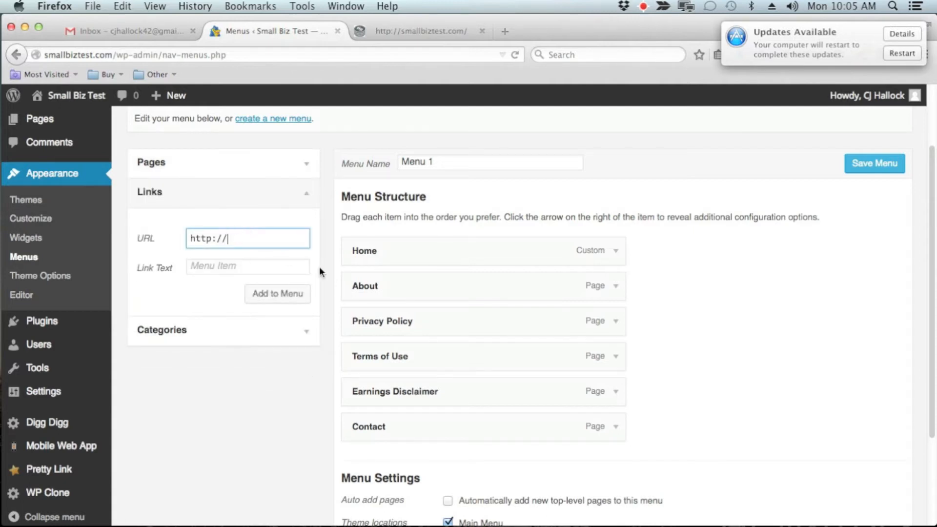
left_click(303, 329)
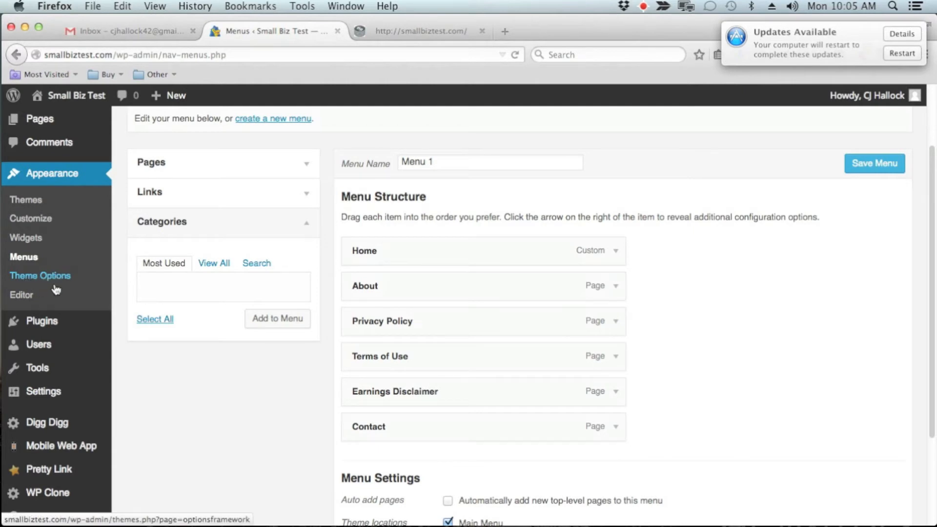
Open the theme editor and examine the One Page theme's style.css code and the list of template and style files.
left_click(22, 295)
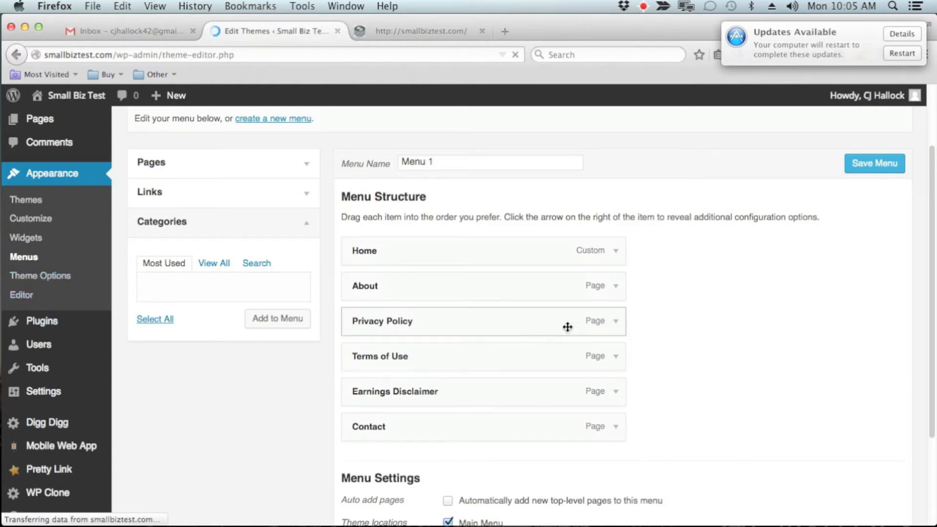
scroll(579, 317, "down", 3)
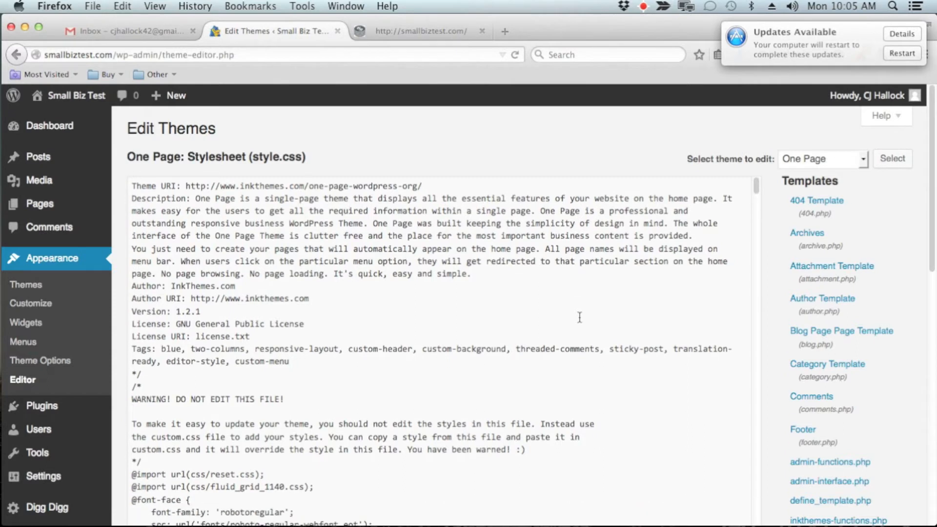
scroll(856, 366, "down", 4)
scroll(857, 366, "down", 3)
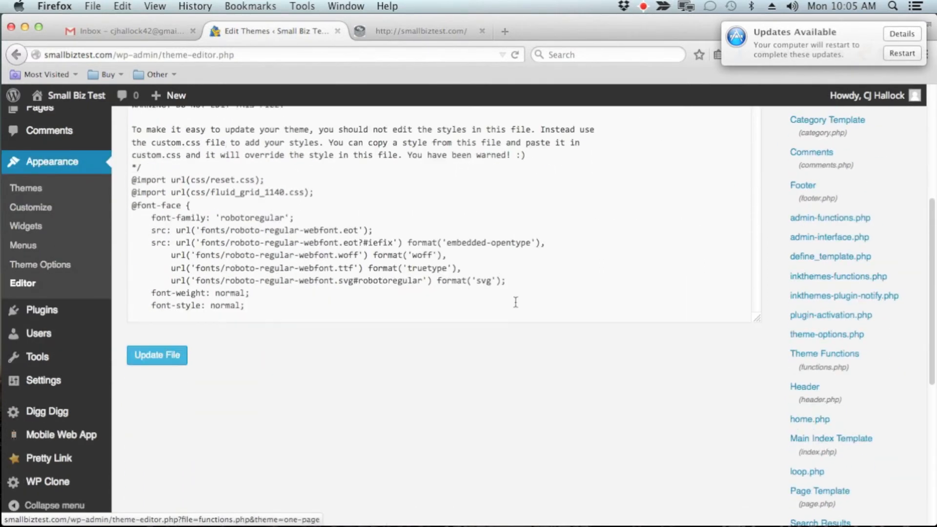
scroll(418, 216, "down", 10)
scroll(417, 215, "down", 20)
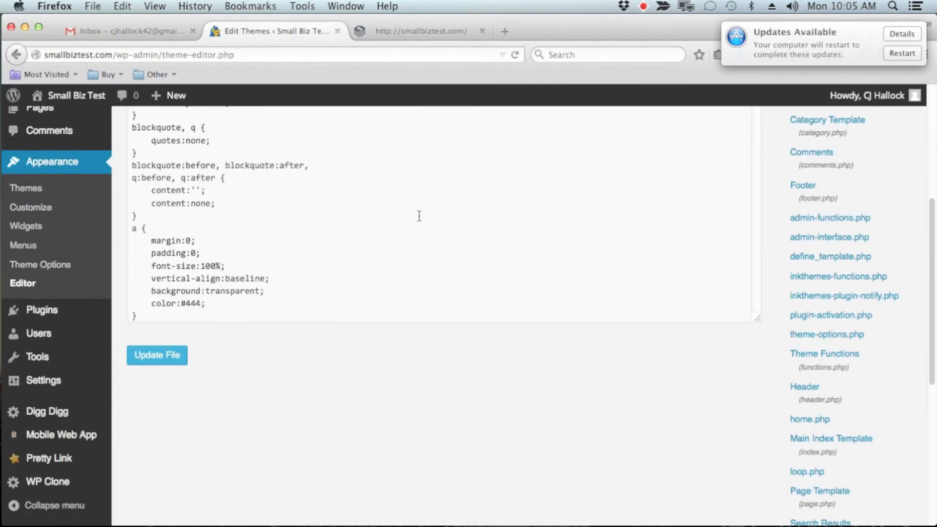
scroll(877, 355, "down", 6)
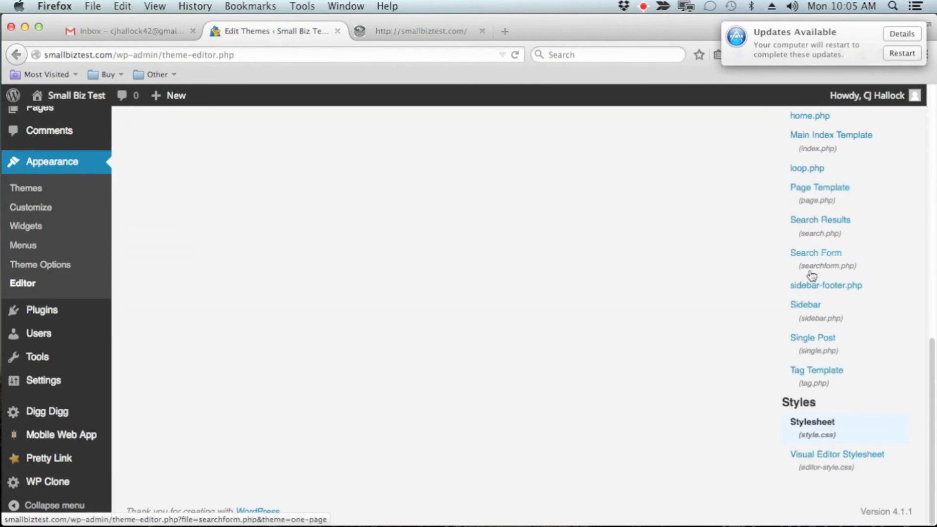
scroll(811, 254, "up", 7)
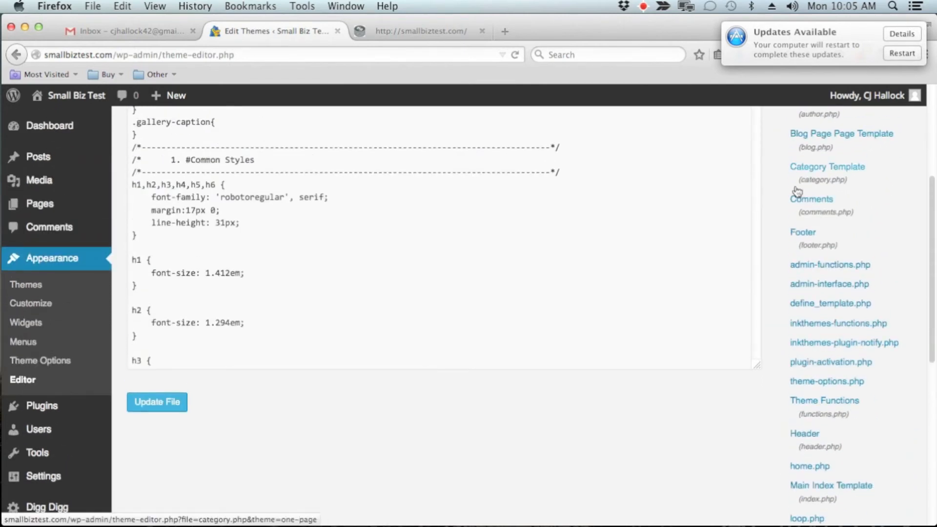
scroll(790, 220, "up", 3)
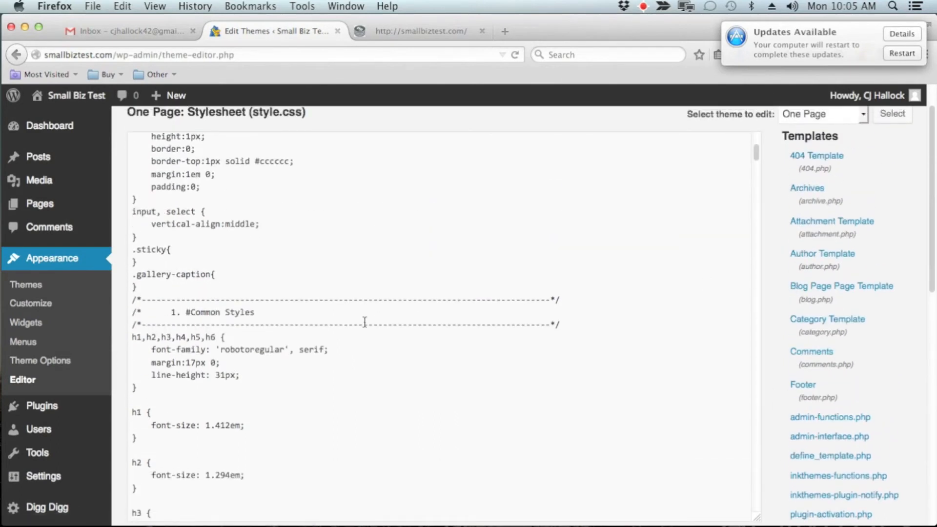
scroll(365, 320, "up", 2)
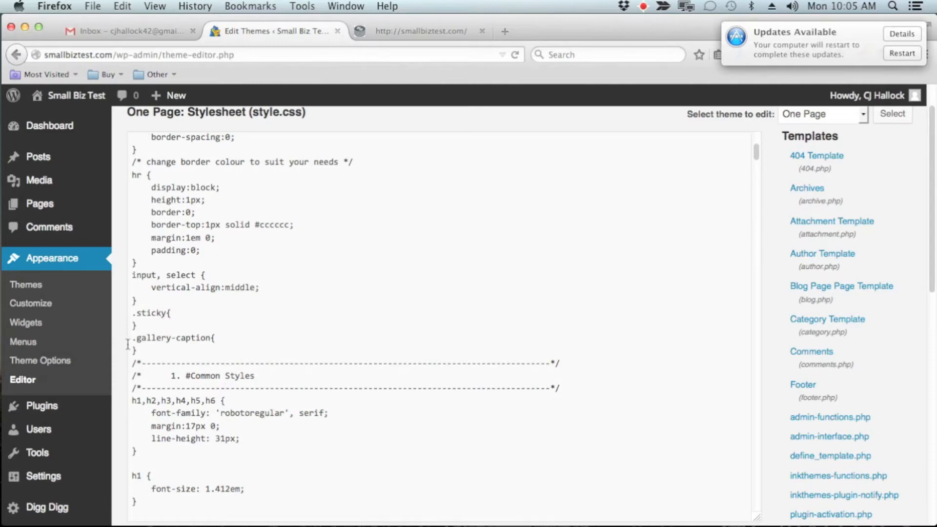
Open the installed plugins list and review the active and inactive plugins through to WP Super Cache.
mouse_move(63, 409)
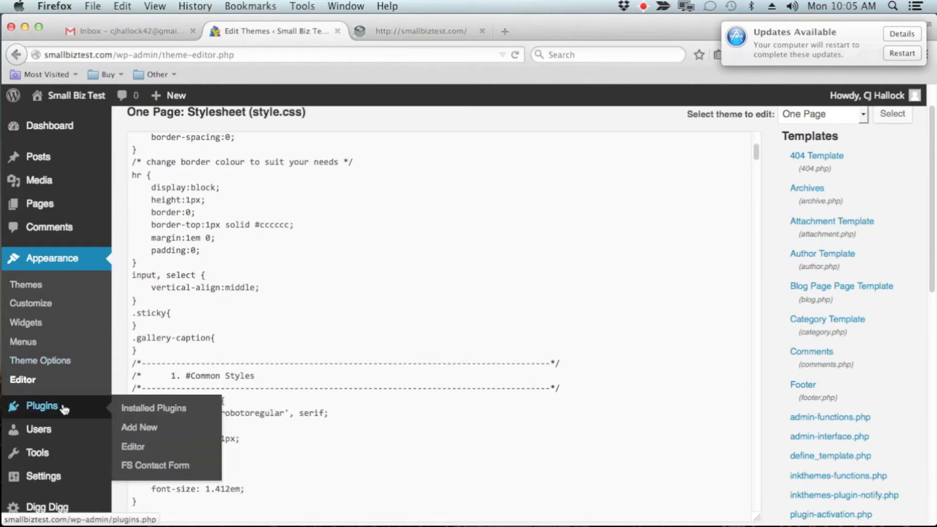
left_click(63, 409)
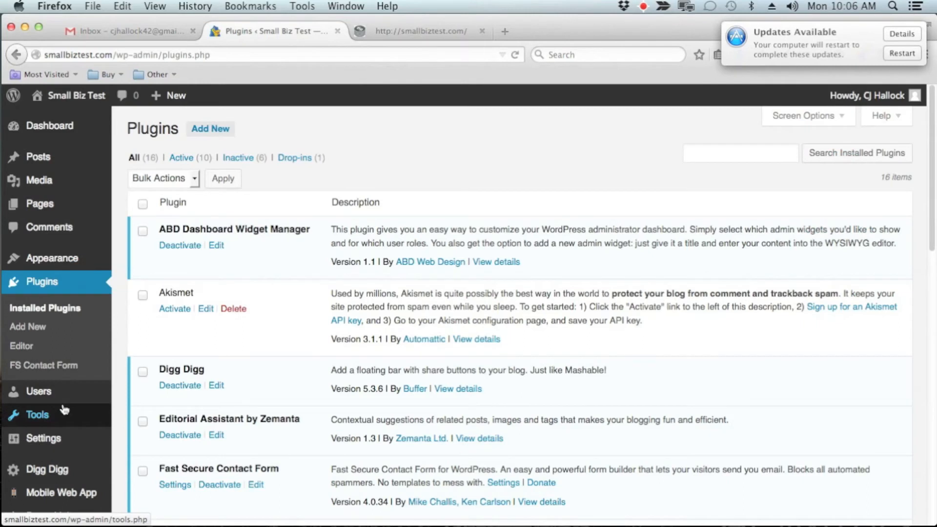
scroll(379, 393, "down", 3)
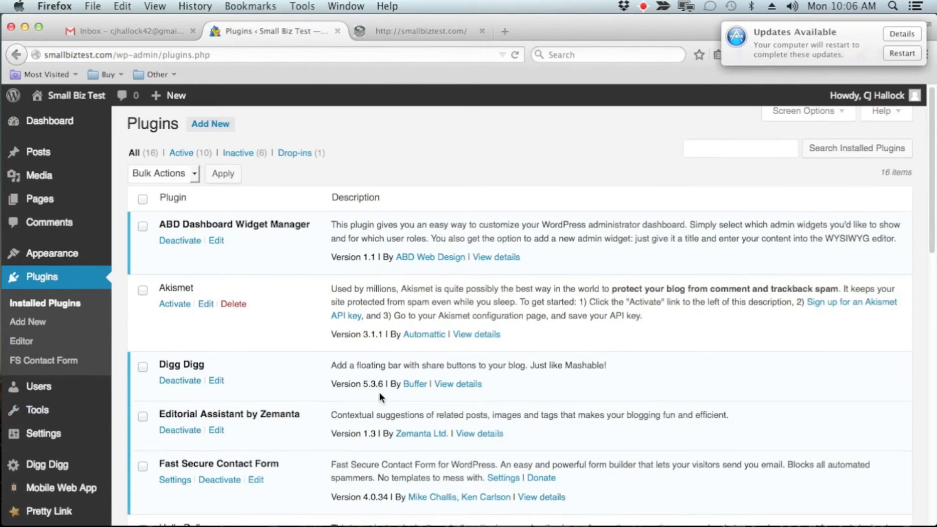
scroll(380, 392, "down", 20)
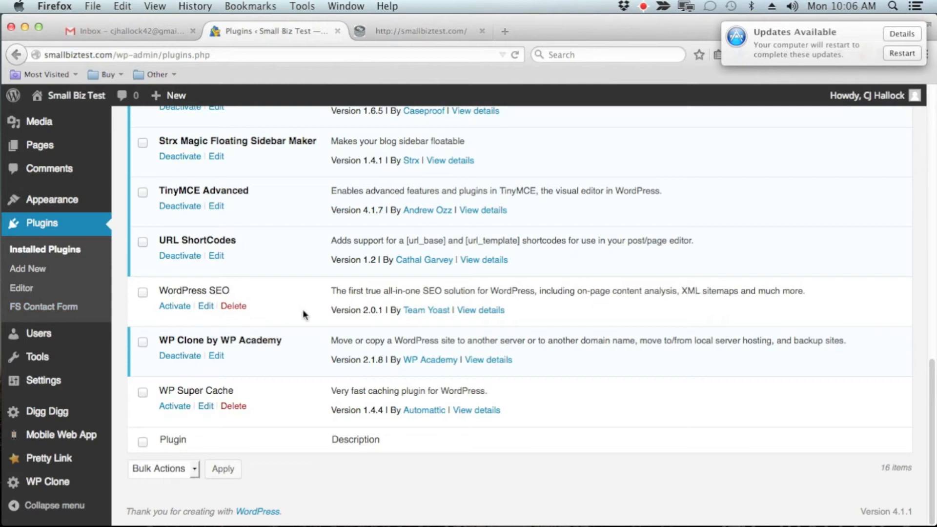
scroll(242, 425, "up", 5)
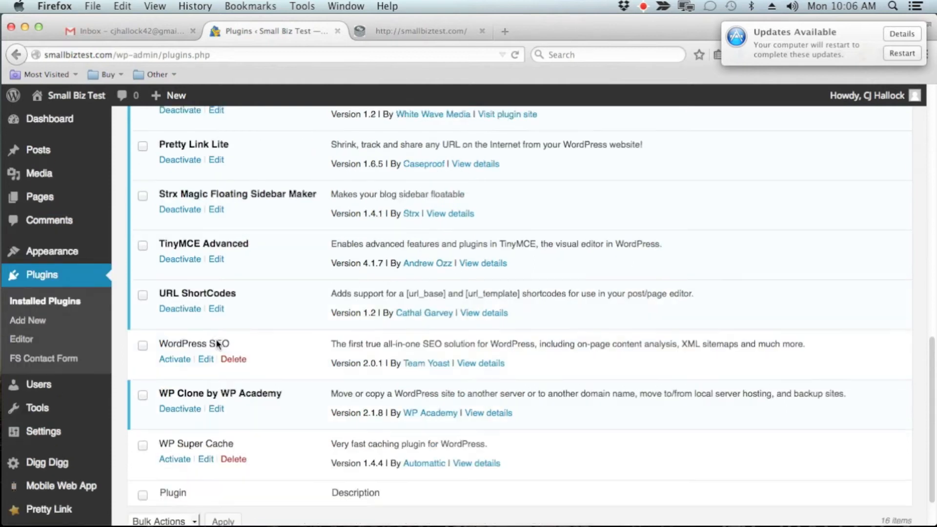
scroll(232, 266, "up", 8)
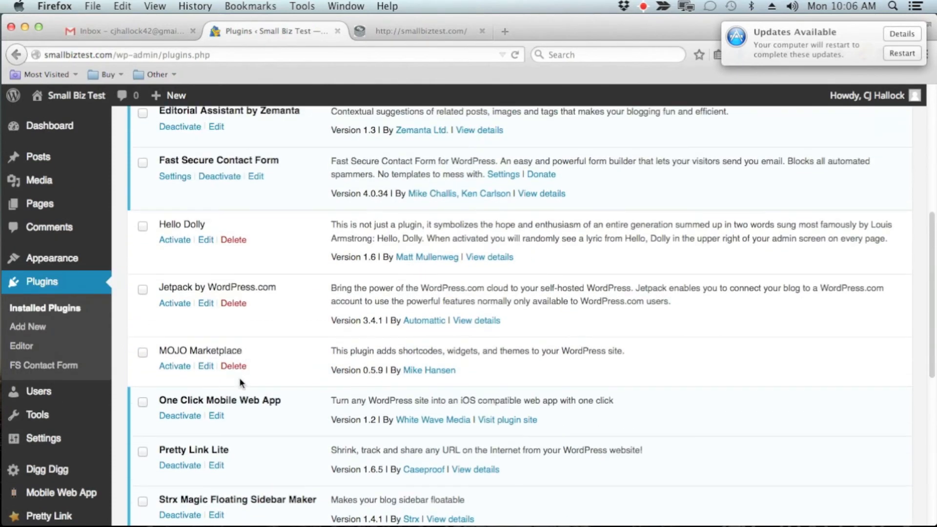
scroll(355, 343, "down", 15)
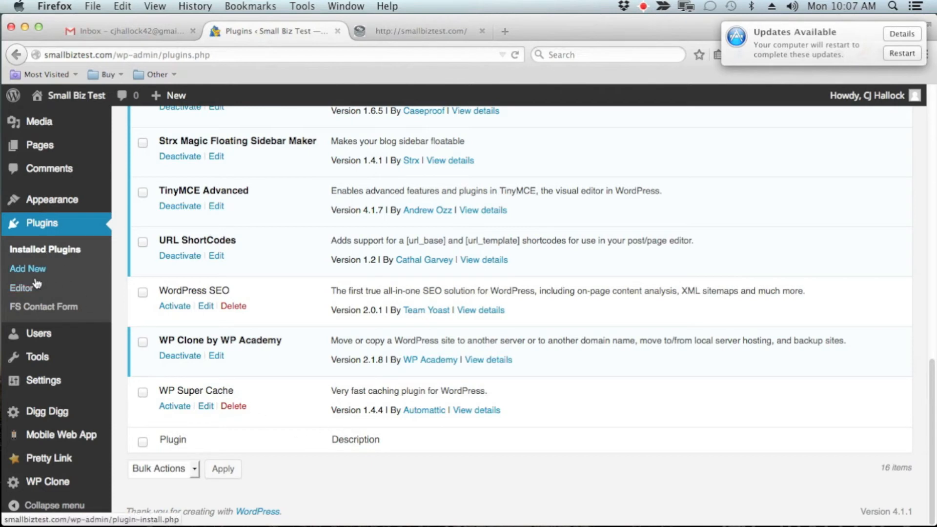
Go to adding a new plugin and search the plugin directory for "nextgen".
left_click(22, 270)
mouse_move(664, 508)
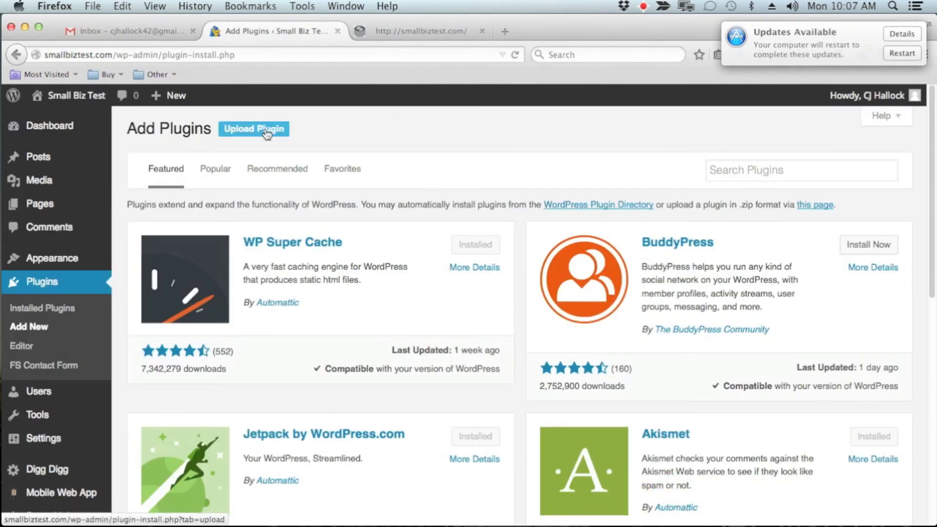
left_click(789, 170)
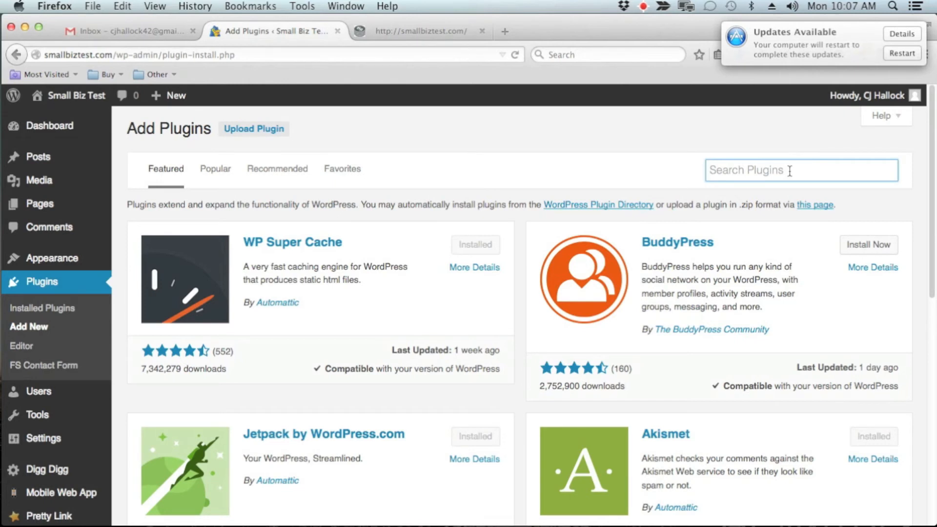
type("nextgen")
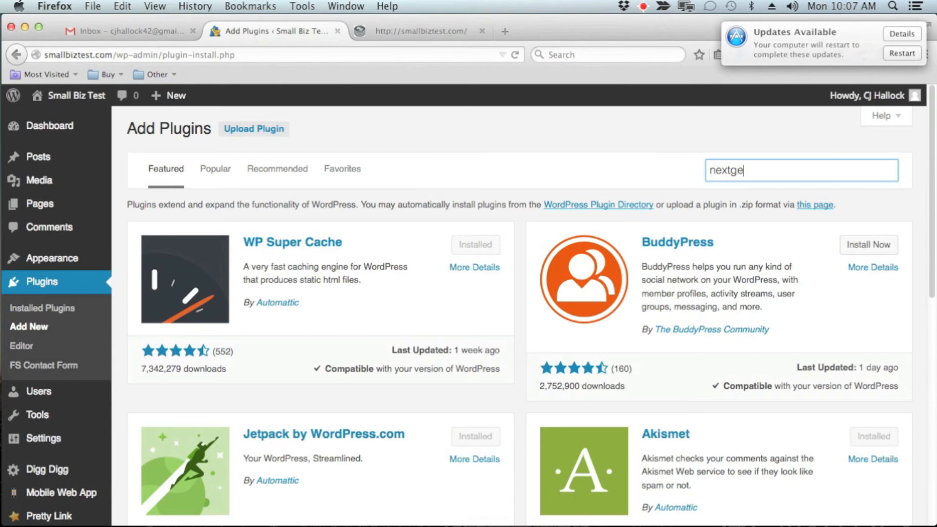
key("Return")
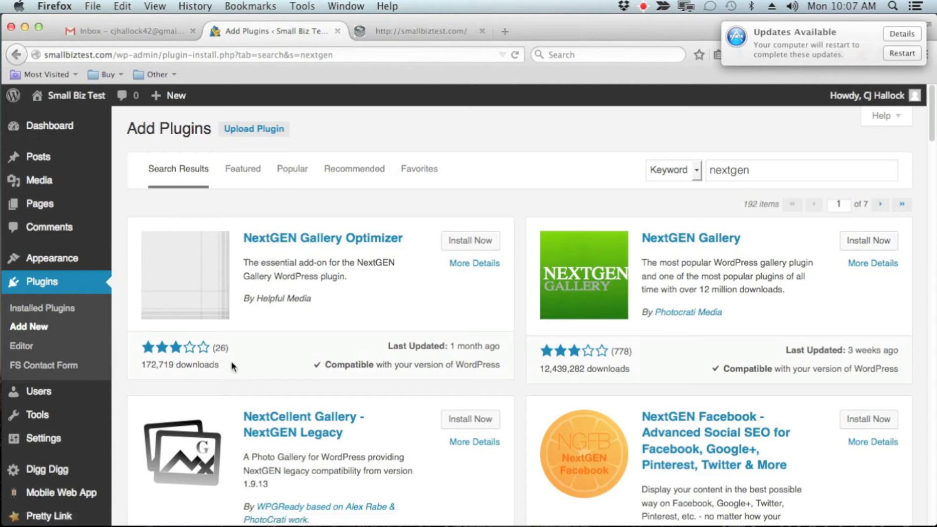
Glance at the Users and Tools options, and review the General Settings down to the Week Starts On choices.
mouse_move(63, 394)
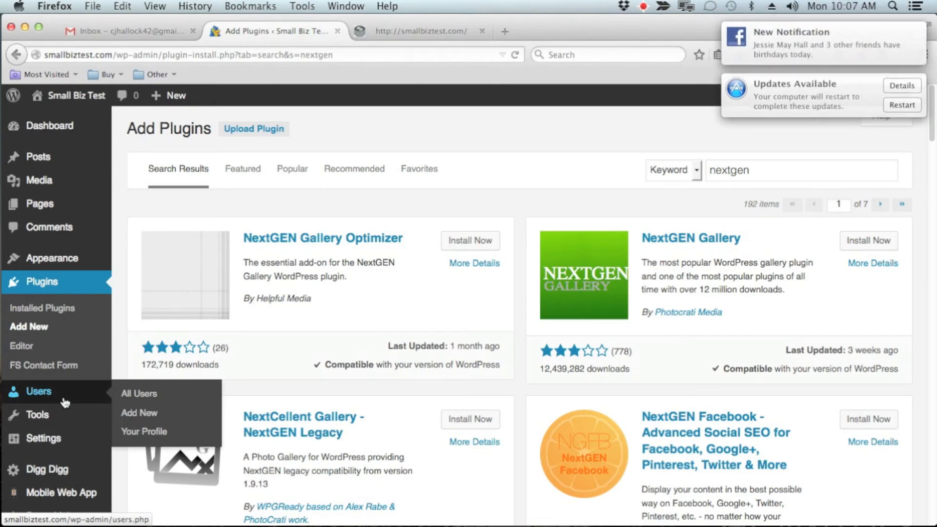
mouse_move(65, 417)
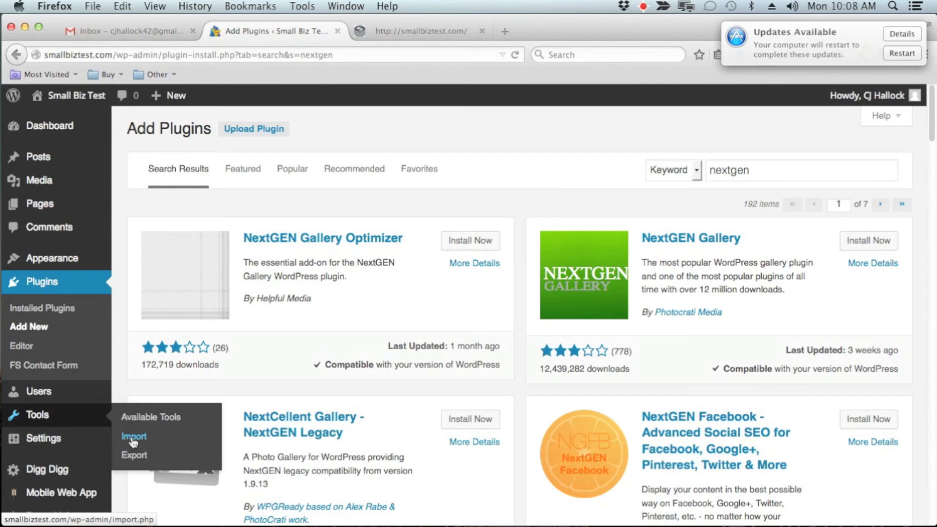
mouse_move(59, 439)
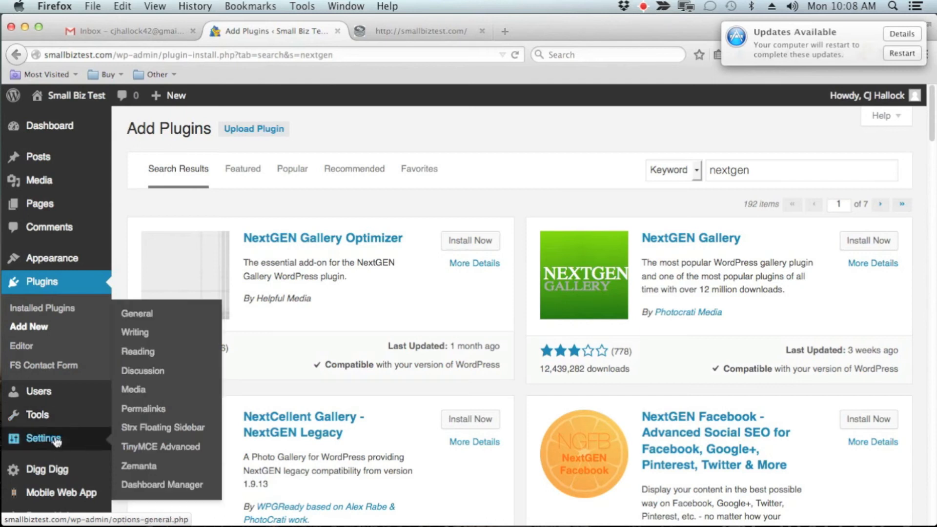
left_click(153, 320)
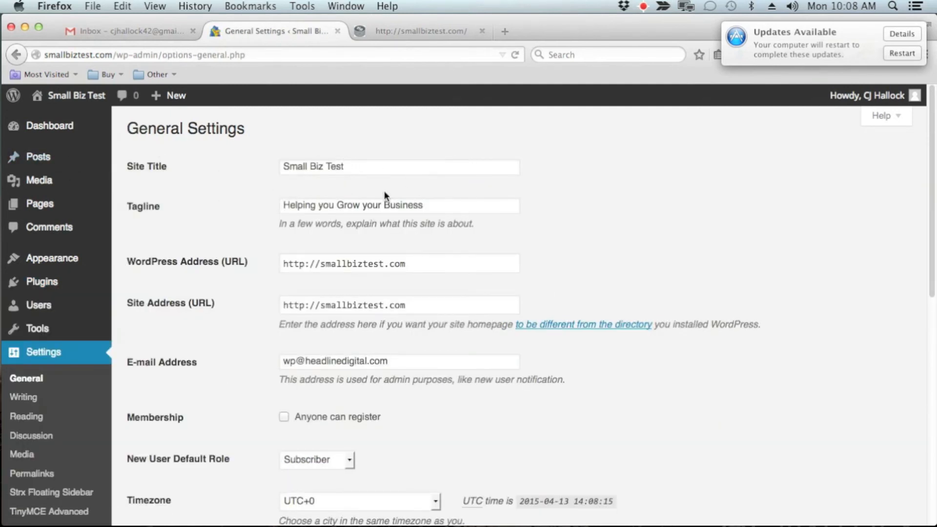
scroll(538, 293, "down", 3)
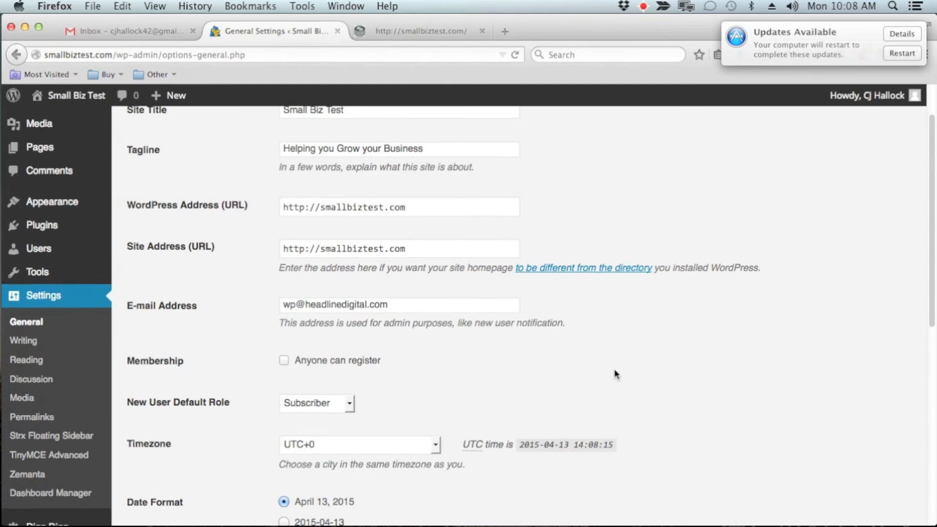
scroll(616, 369, "down", 7)
scroll(618, 375, "down", 2)
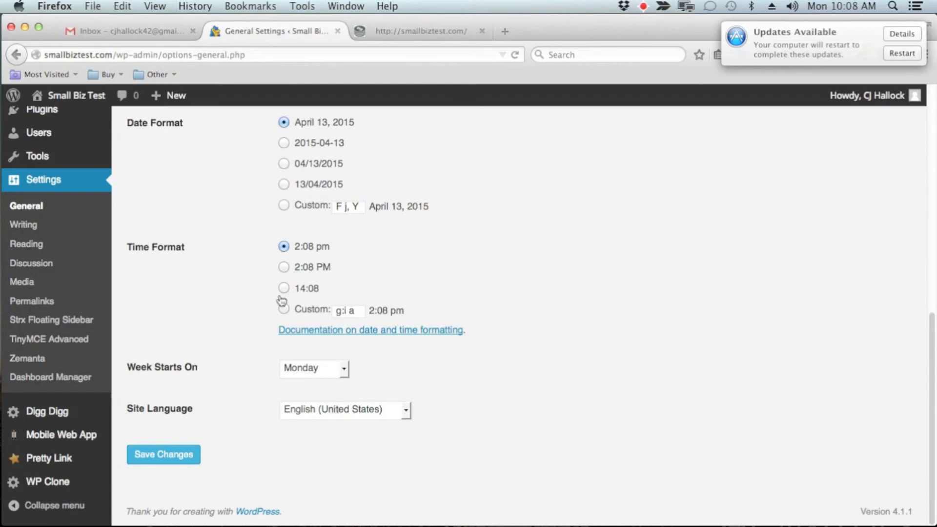
left_click(344, 370)
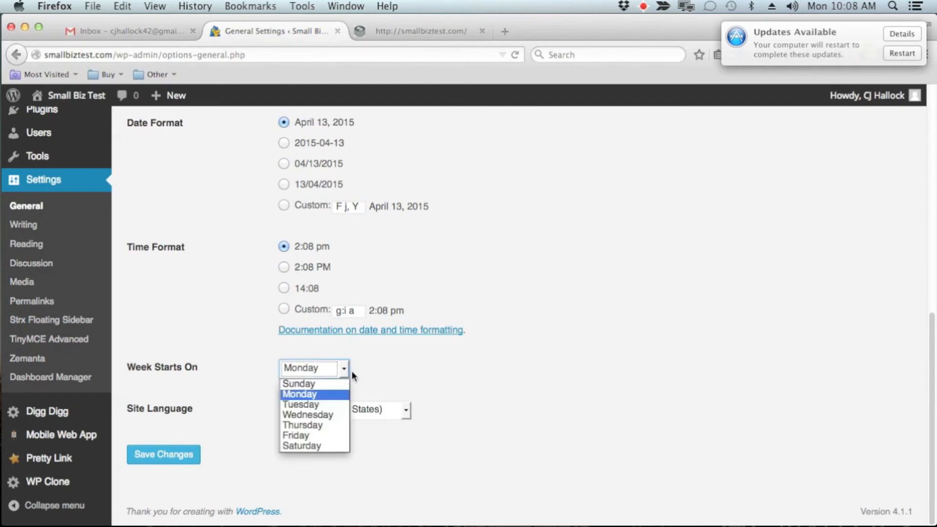
left_click(457, 377)
Review the Writing Settings, including the post defaults, Post via e-mail and Update Services.
left_click(22, 225)
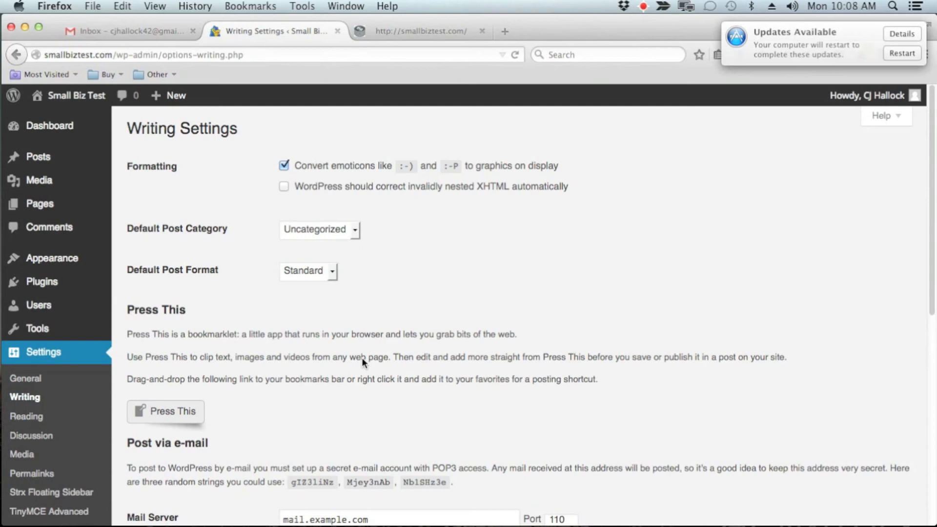
scroll(362, 358, "down", 10)
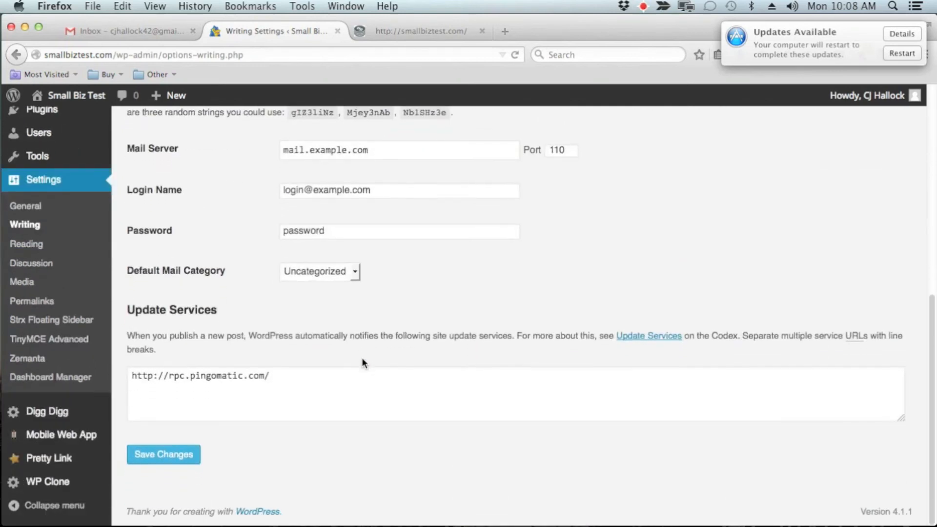
scroll(362, 358, "up", 5)
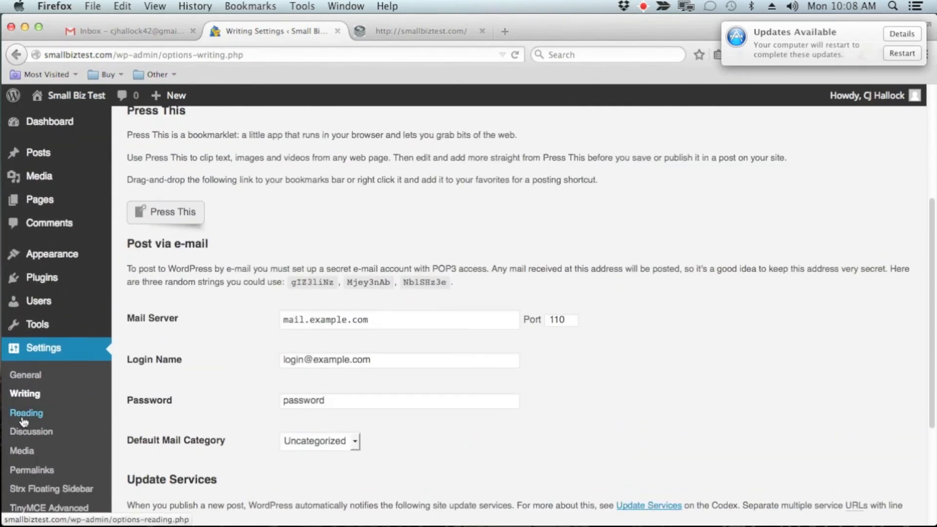
Review the Reading Settings, from the front page display to Search Engine Visibility.
left_click(22, 418)
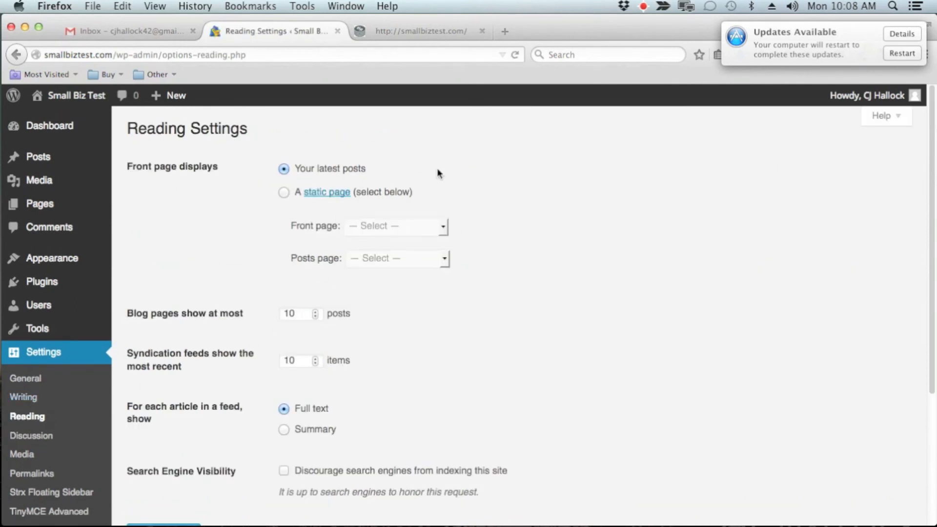
scroll(606, 287, "down", 3)
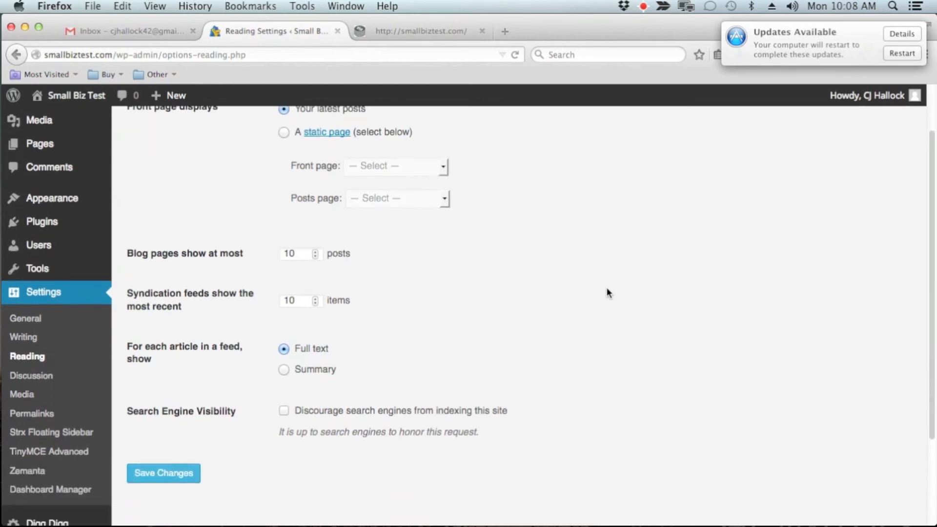
scroll(606, 287, "down", 5)
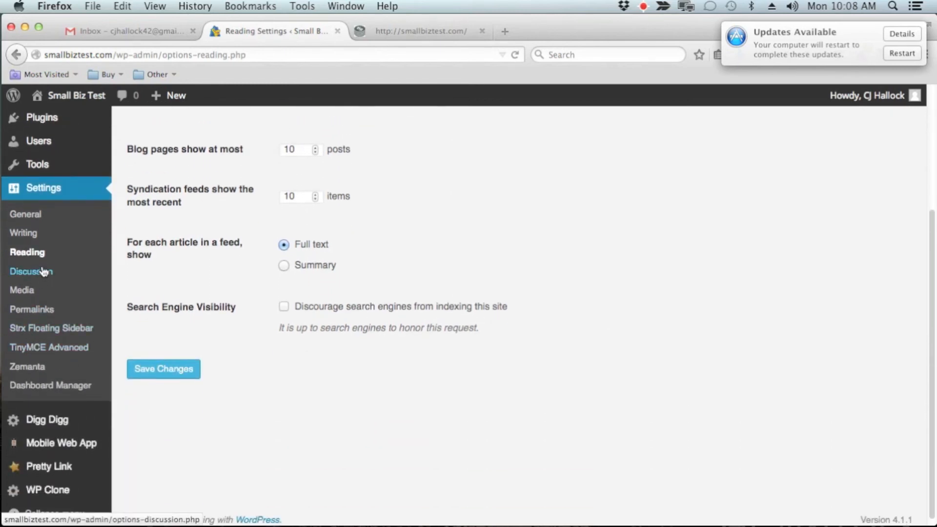
Review the Discussion Settings, covering the comment rules, Comment Moderation and Comment Blacklist.
left_click(43, 271)
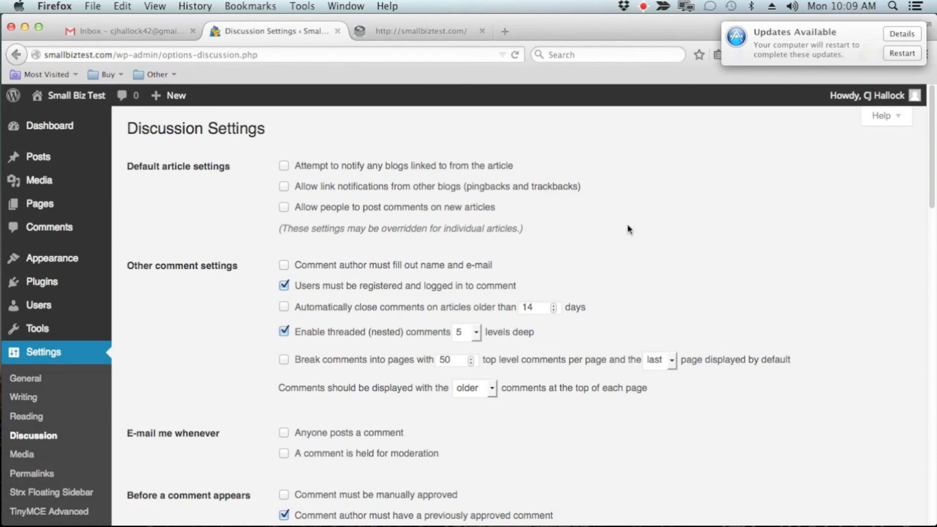
scroll(610, 229, "down", 3)
scroll(599, 232, "down", 15)
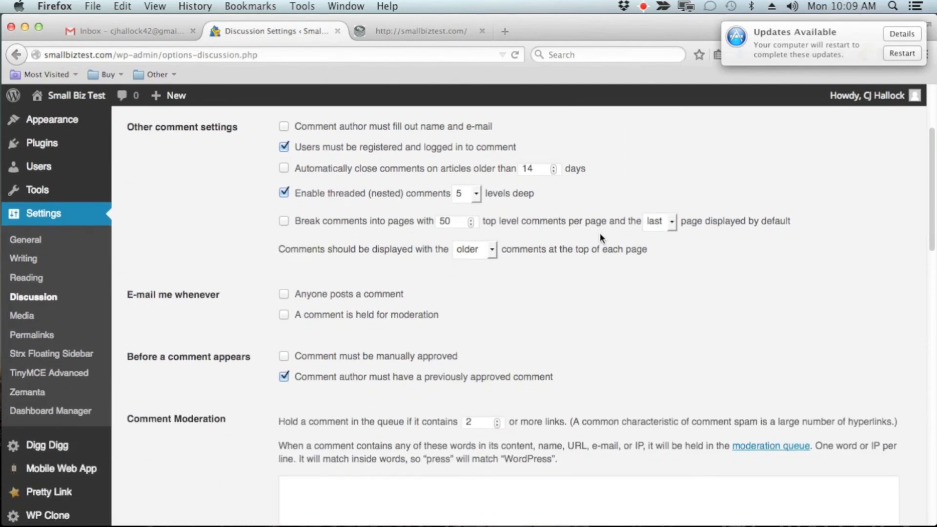
scroll(577, 254, "down", 5)
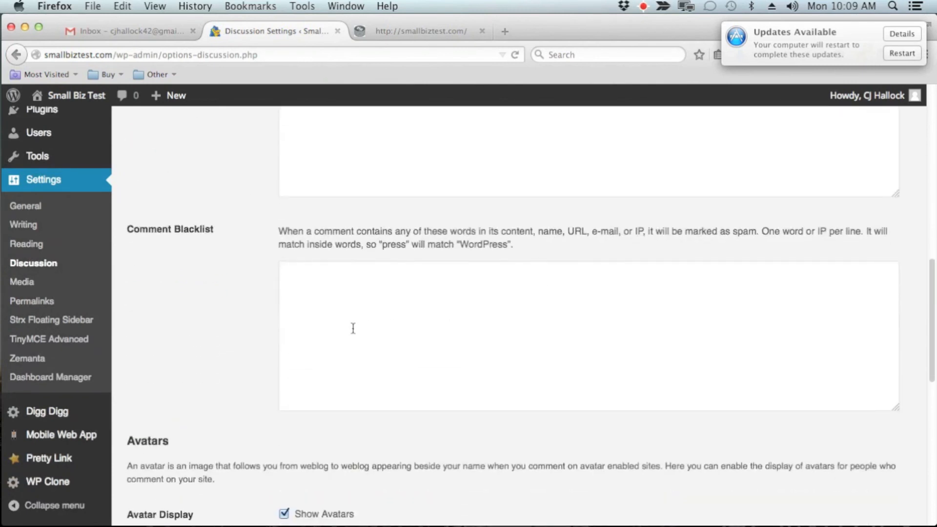
Review the rest of the Discussion Settings, from the Comment Blacklist through Avatar Display and Maximum Rating to the Default Avatar choices.
left_click(353, 326)
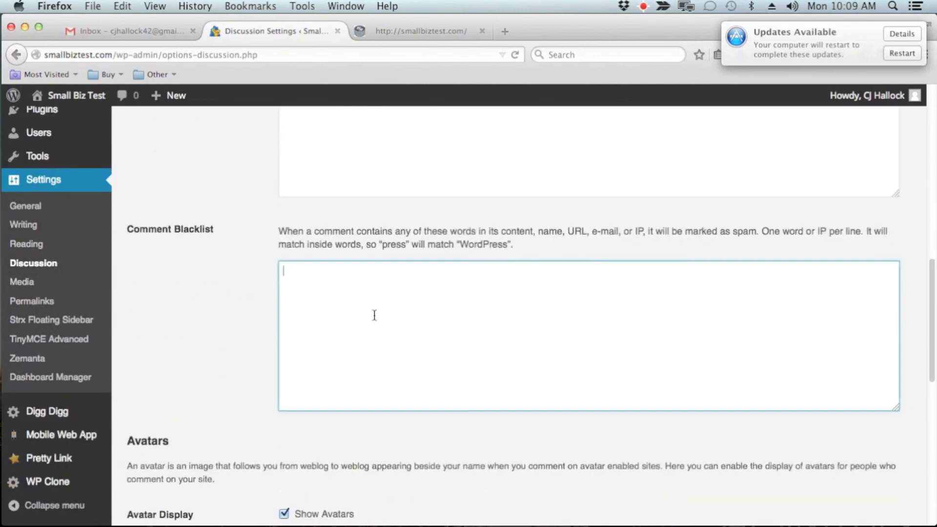
scroll(730, 311, "down", 1)
scroll(731, 312, "down", 10)
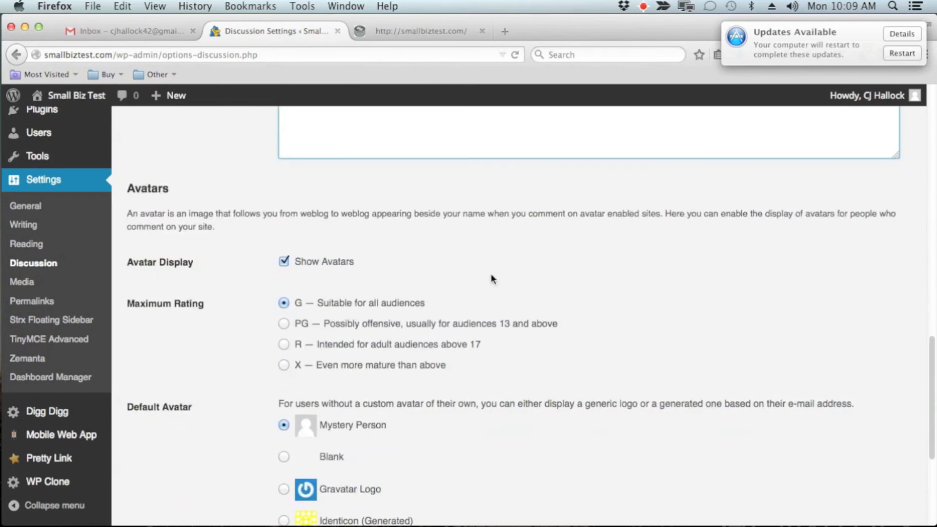
scroll(350, 444, "down", 4)
scroll(349, 469, "down", 4)
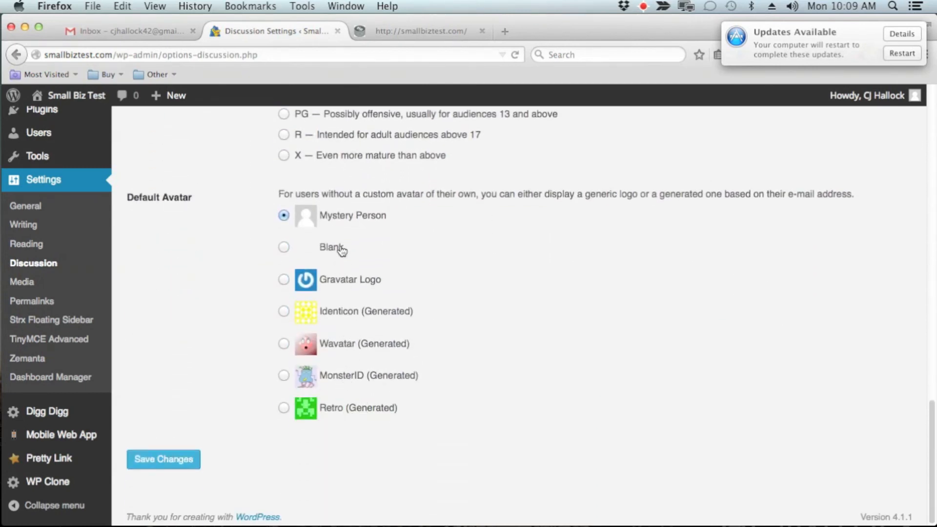
Review the image sizes and upload option in the Media Settings, and the URL structure choices in the Permalink Settings.
left_click(21, 288)
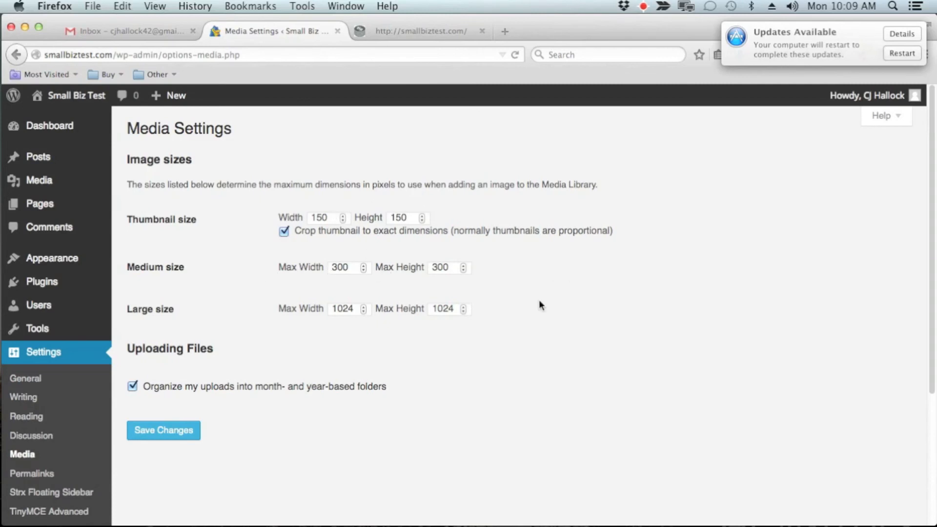
scroll(185, 367, "down", 3)
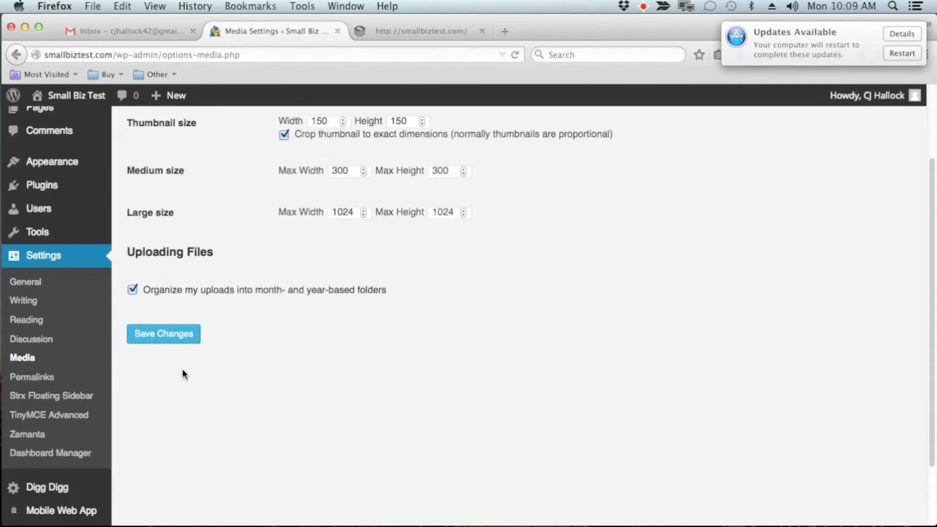
left_click(31, 379)
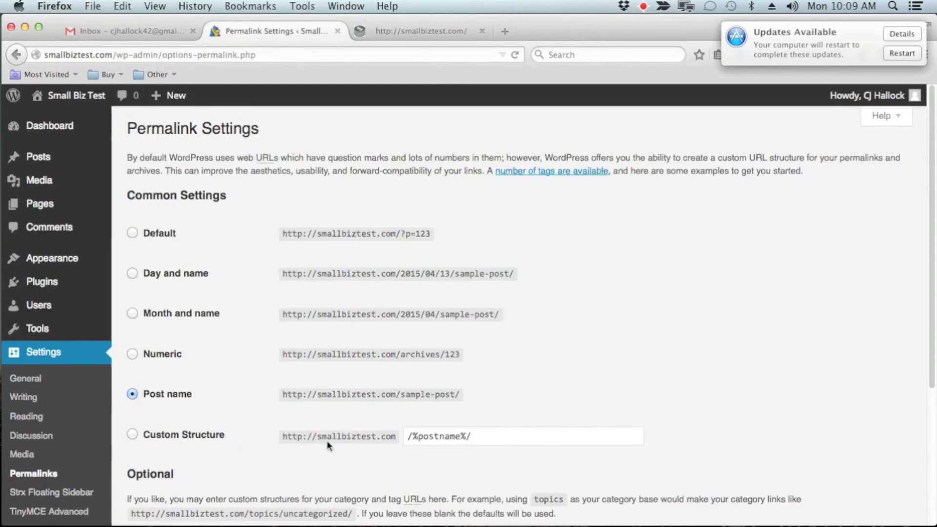
scroll(78, 424, "down", 2)
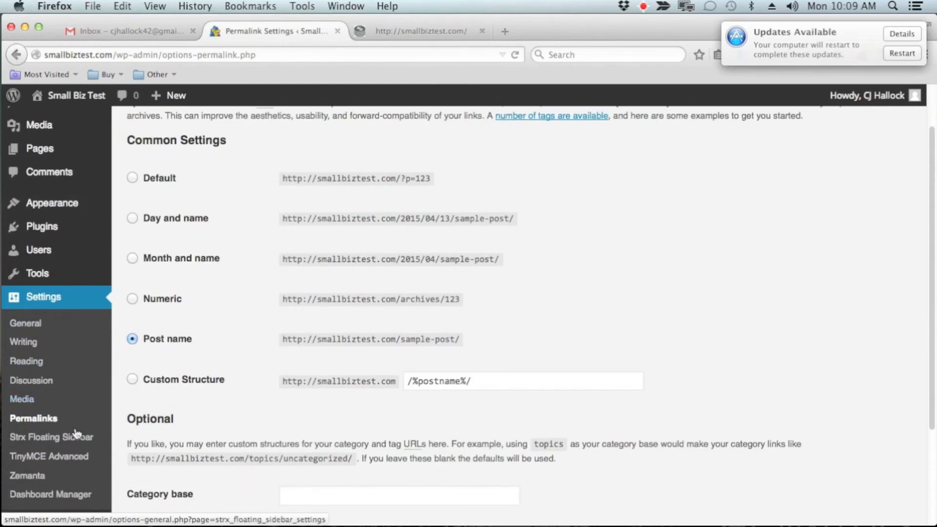
Review the Strx Floating Sidebar Settings, from the content and sidebar selectors to the debugging options.
left_click(76, 436)
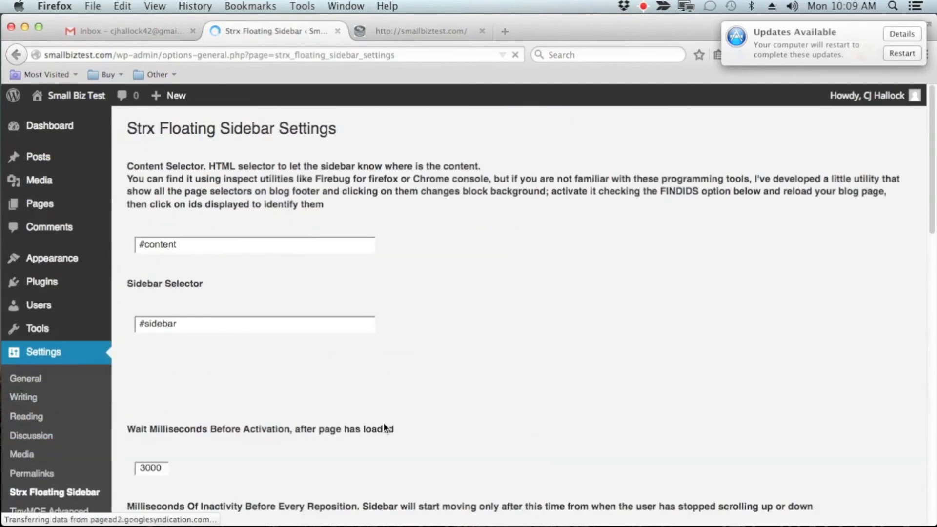
scroll(430, 282, "down", 4)
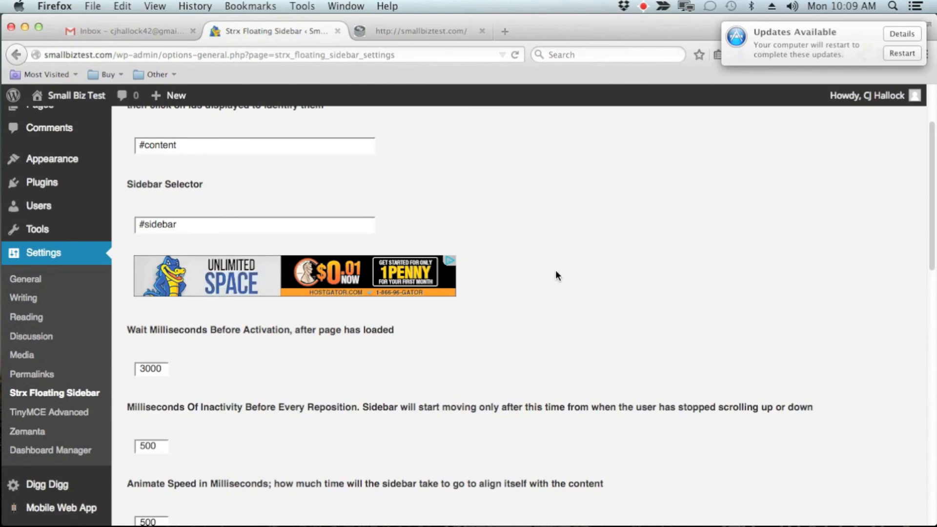
scroll(556, 276, "down", 12)
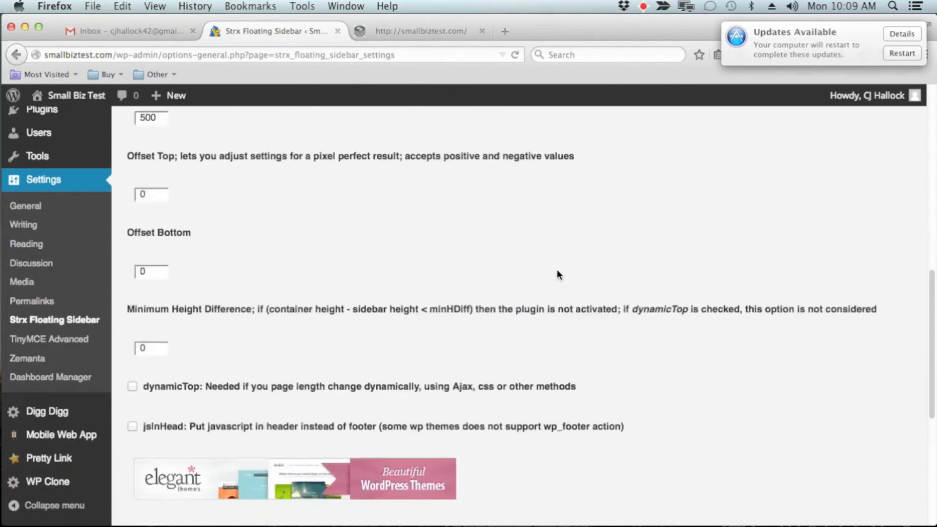
scroll(558, 269, "down", 5)
scroll(558, 268, "up", 10)
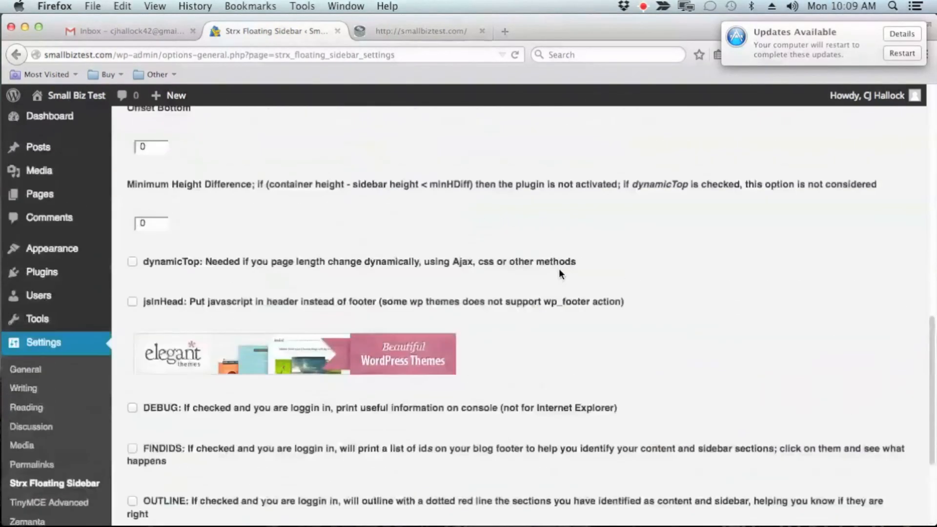
scroll(559, 273, "up", 8)
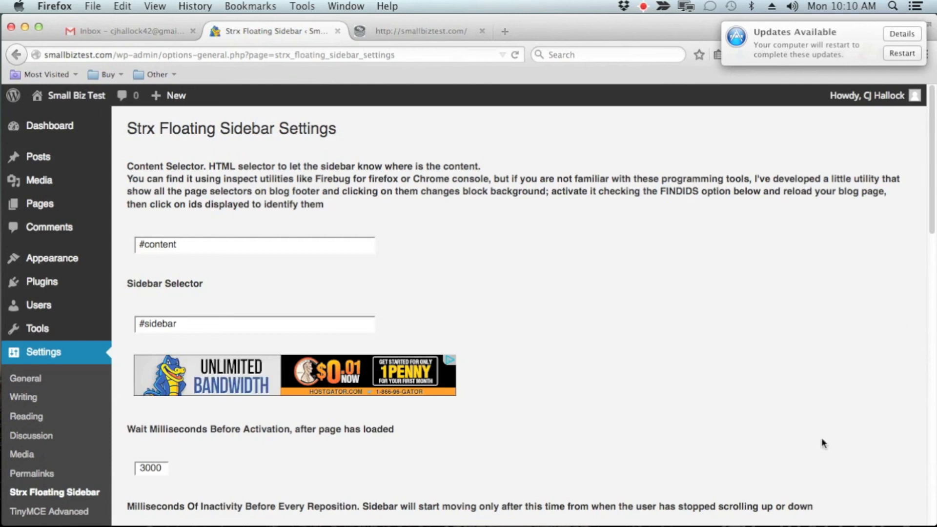
Glance over the remaining plugin entries under Settings and the sidebar's timing and offset options, and return to the Dashboard.
scroll(556, 279, "down", 5)
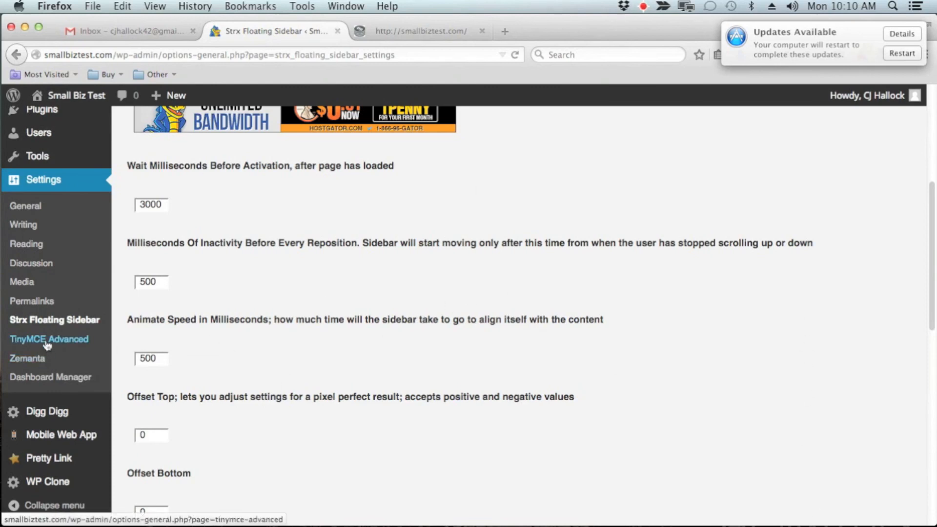
scroll(49, 378, "down", 3)
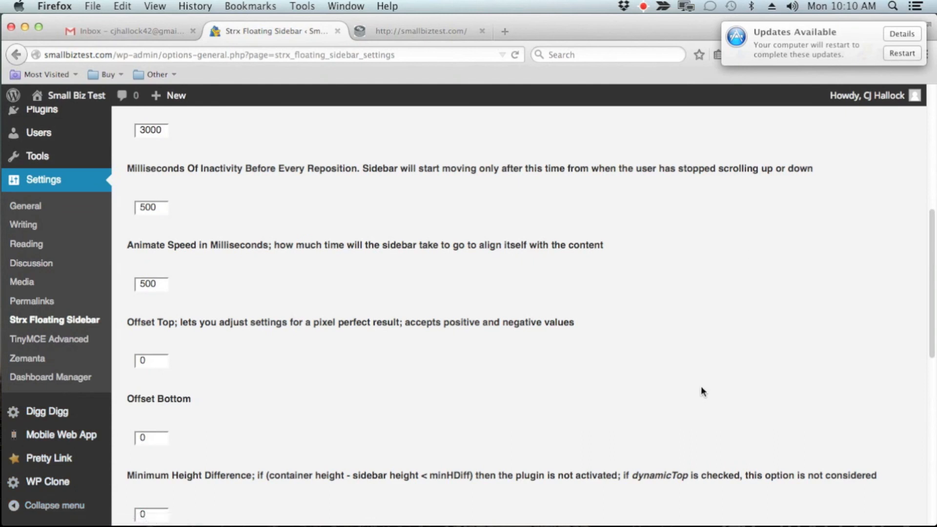
scroll(472, 396, "up", 5)
scroll(473, 396, "up", 5)
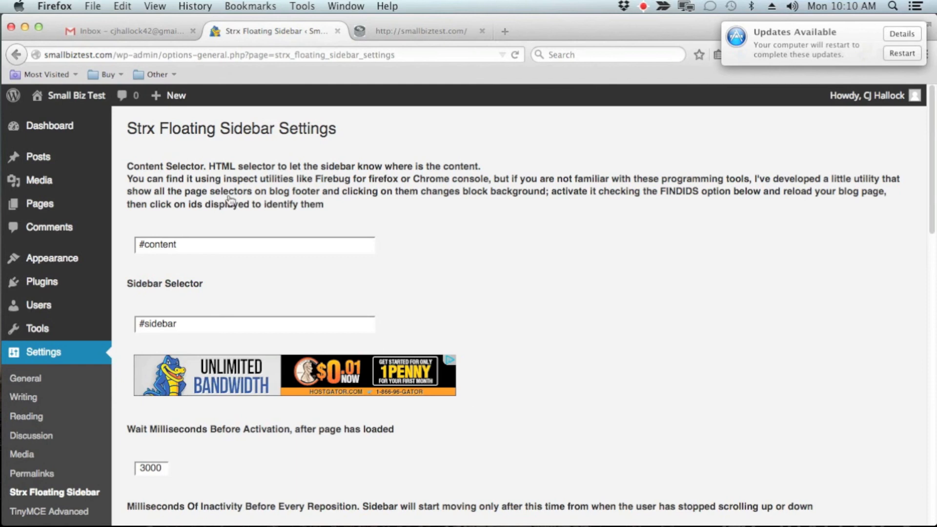
left_click(50, 126)
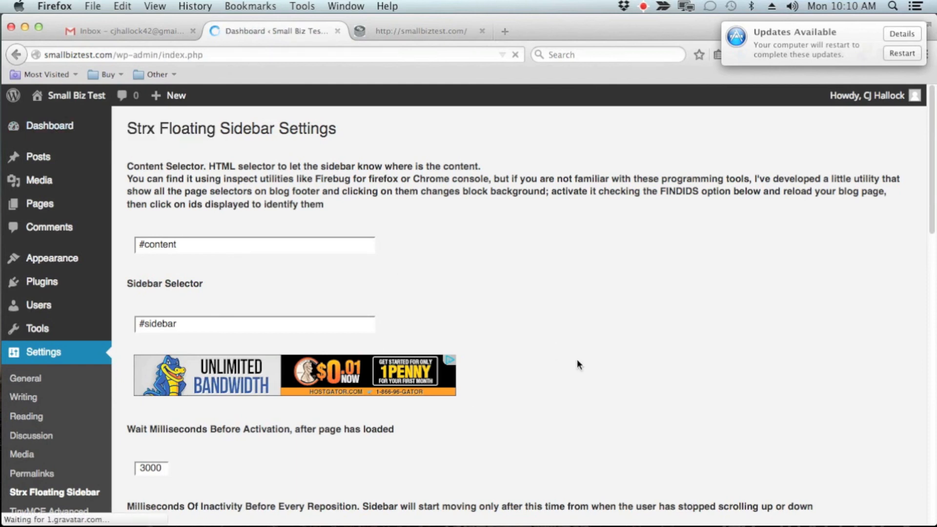